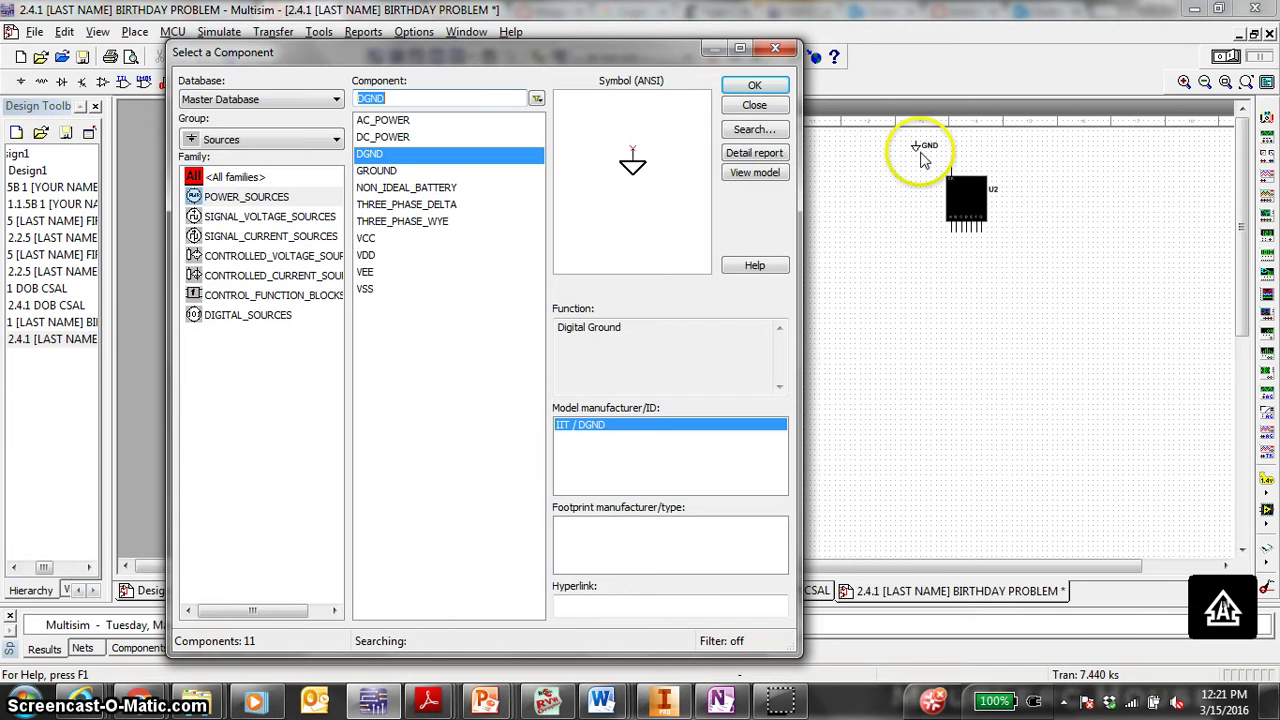
Connect the digital ground (DGND) to display U2's top-left pin
left_click(765, 106)
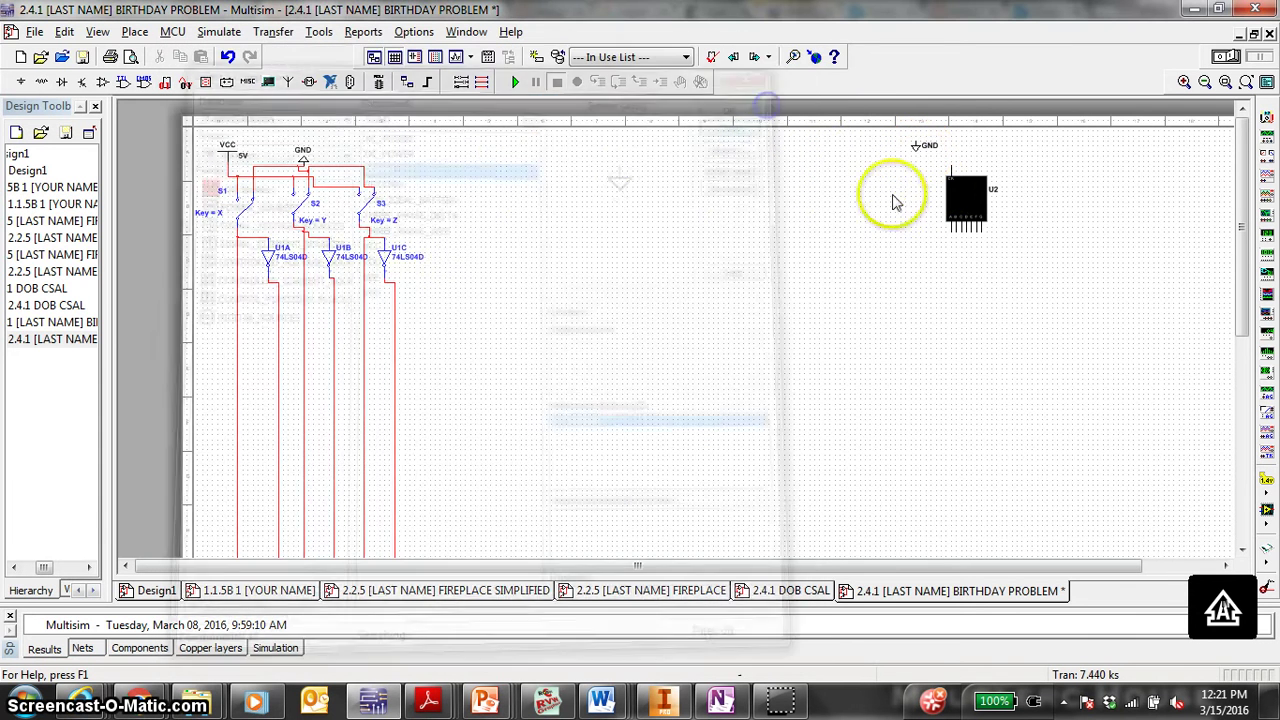
left_click(914, 137)
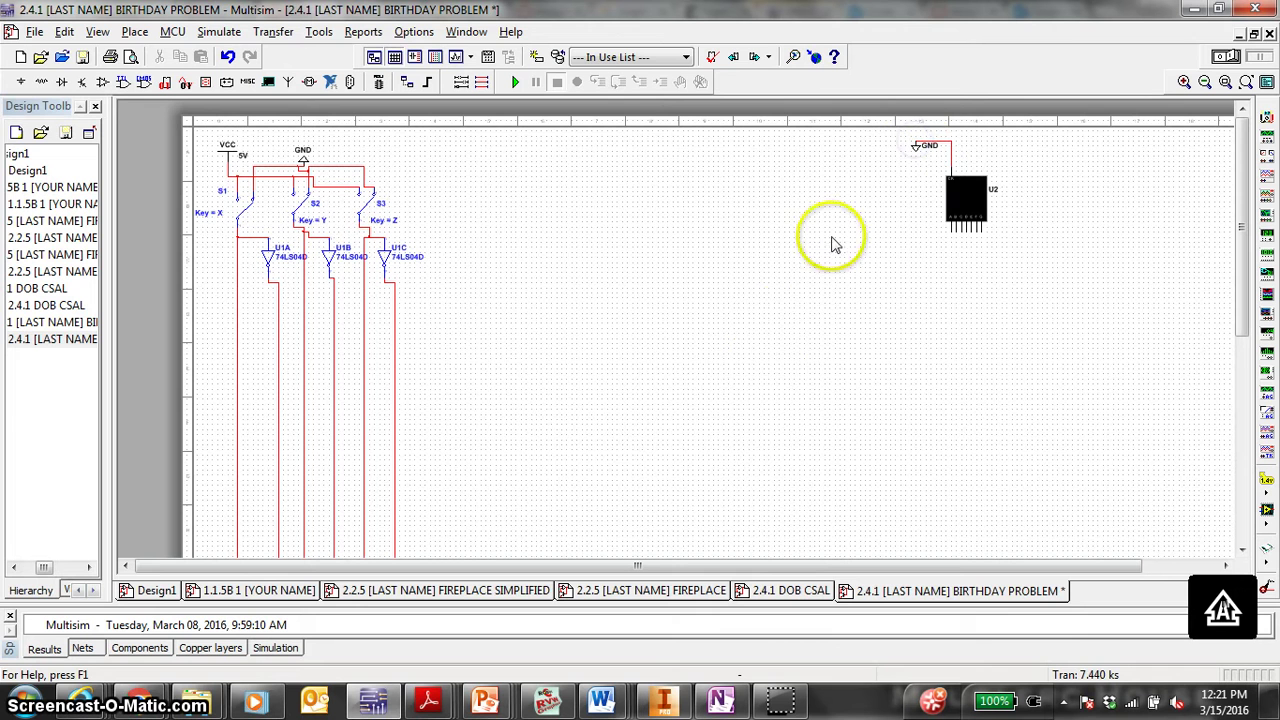
left_click(41, 82)
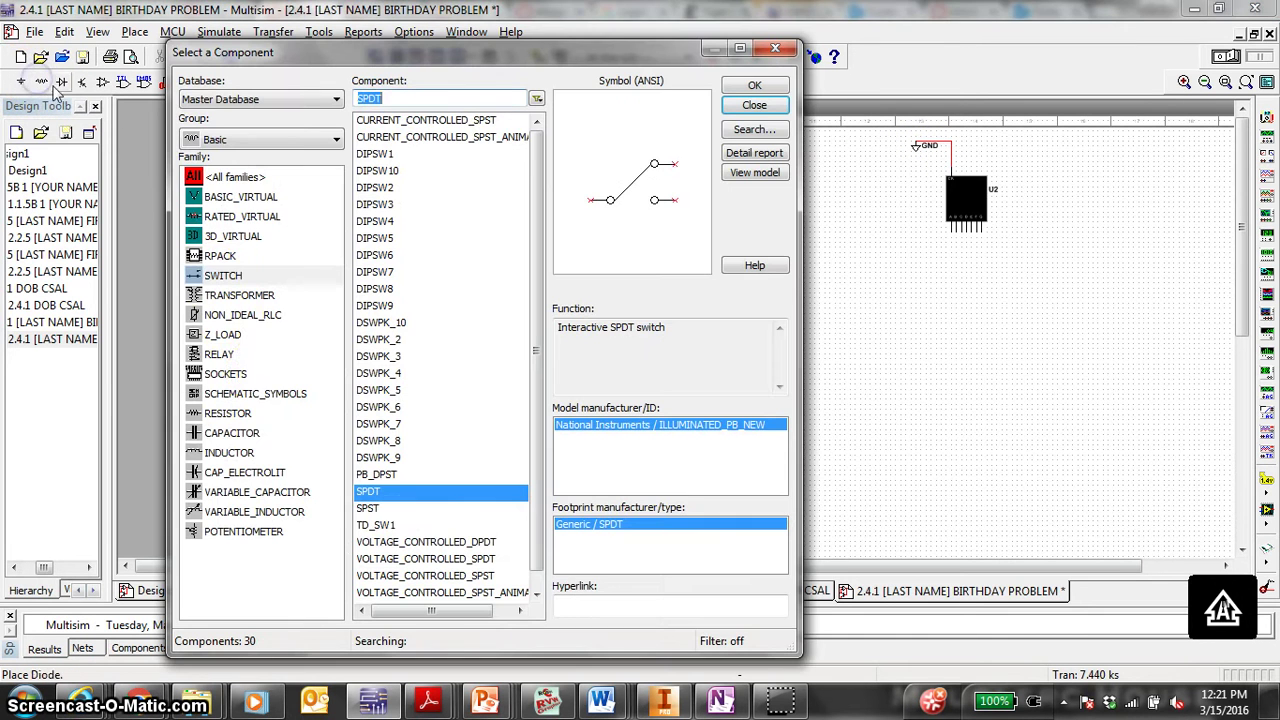
Place a 220 Ω resistor R1 below display U2
left_click(236, 412)
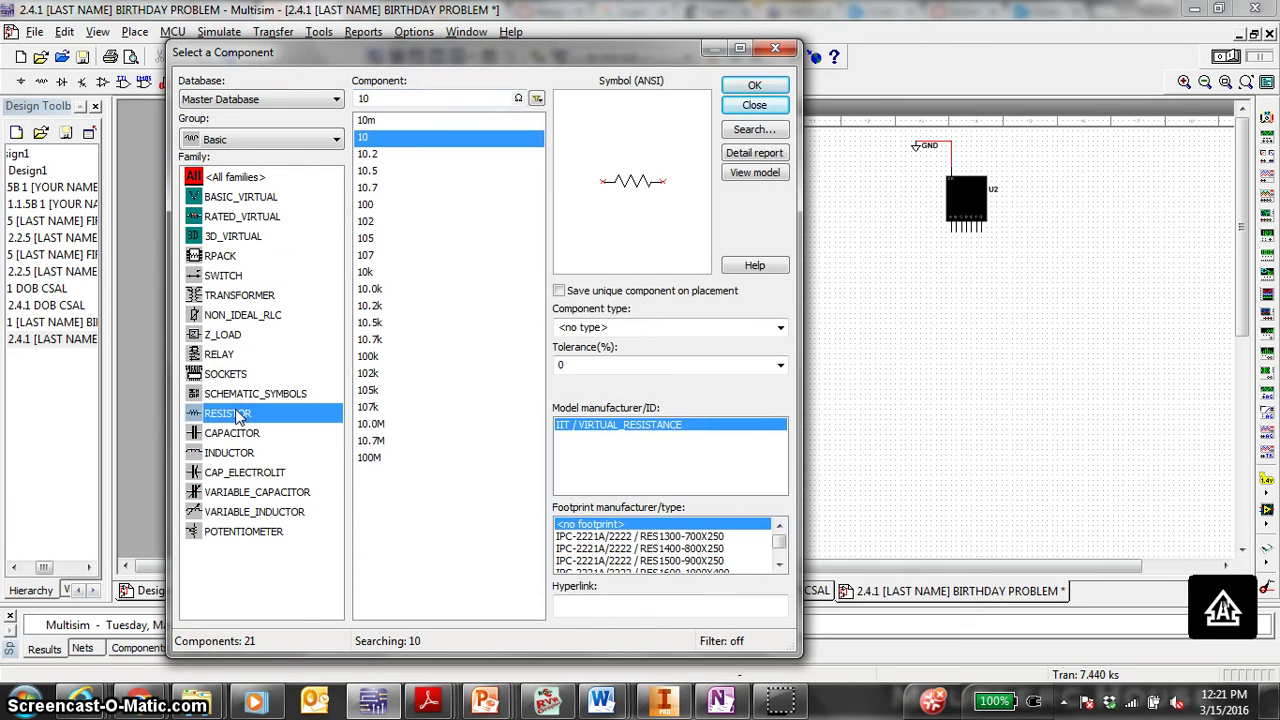
left_click(402, 97)
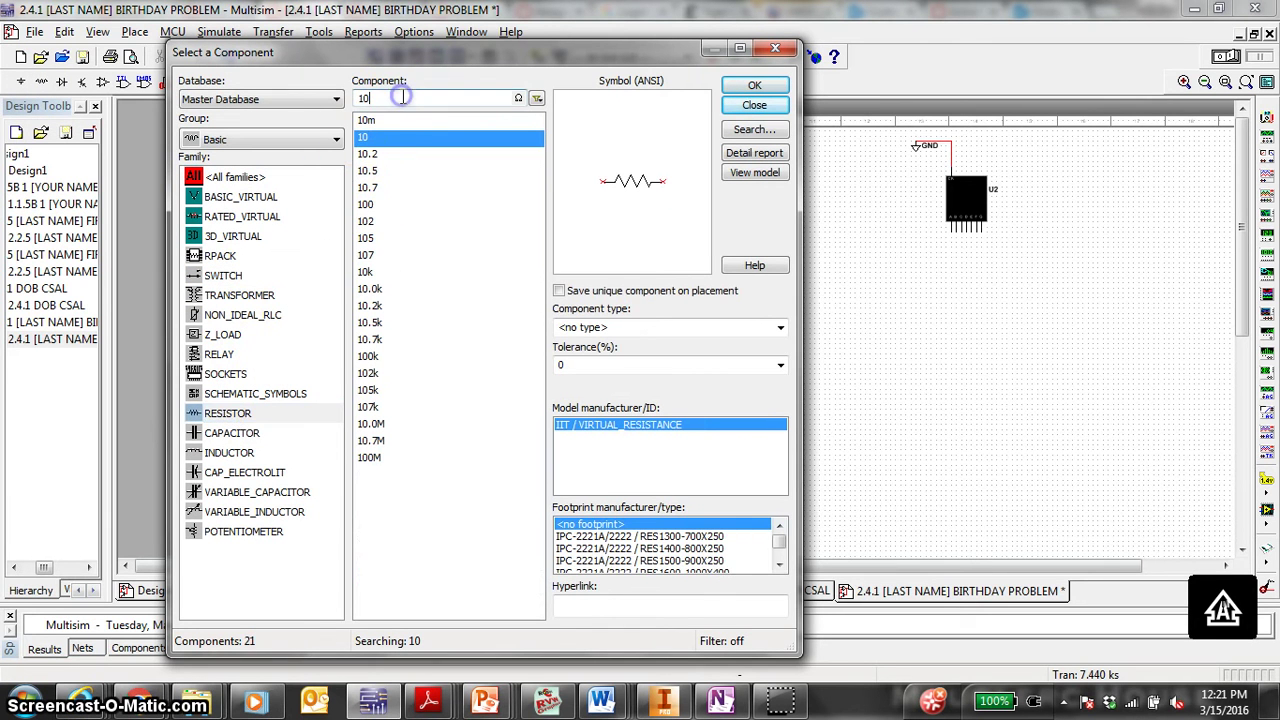
key("BackSpace")
type("220")
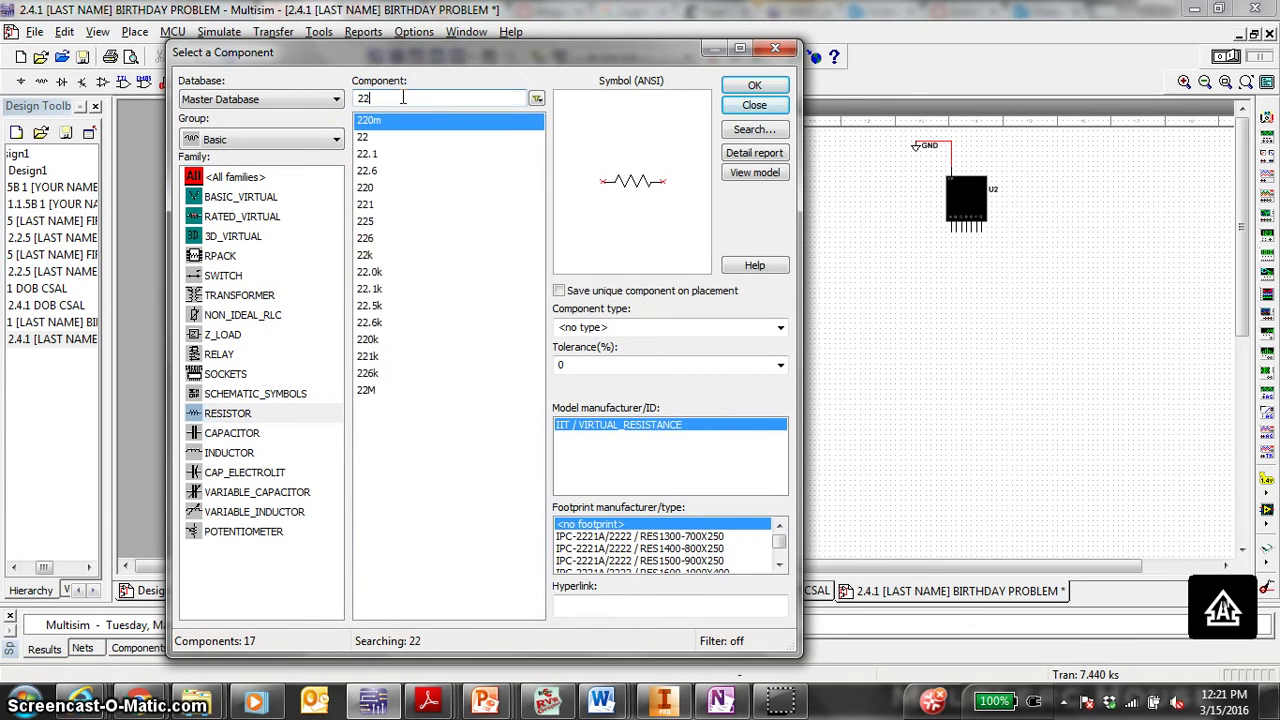
left_click(378, 138)
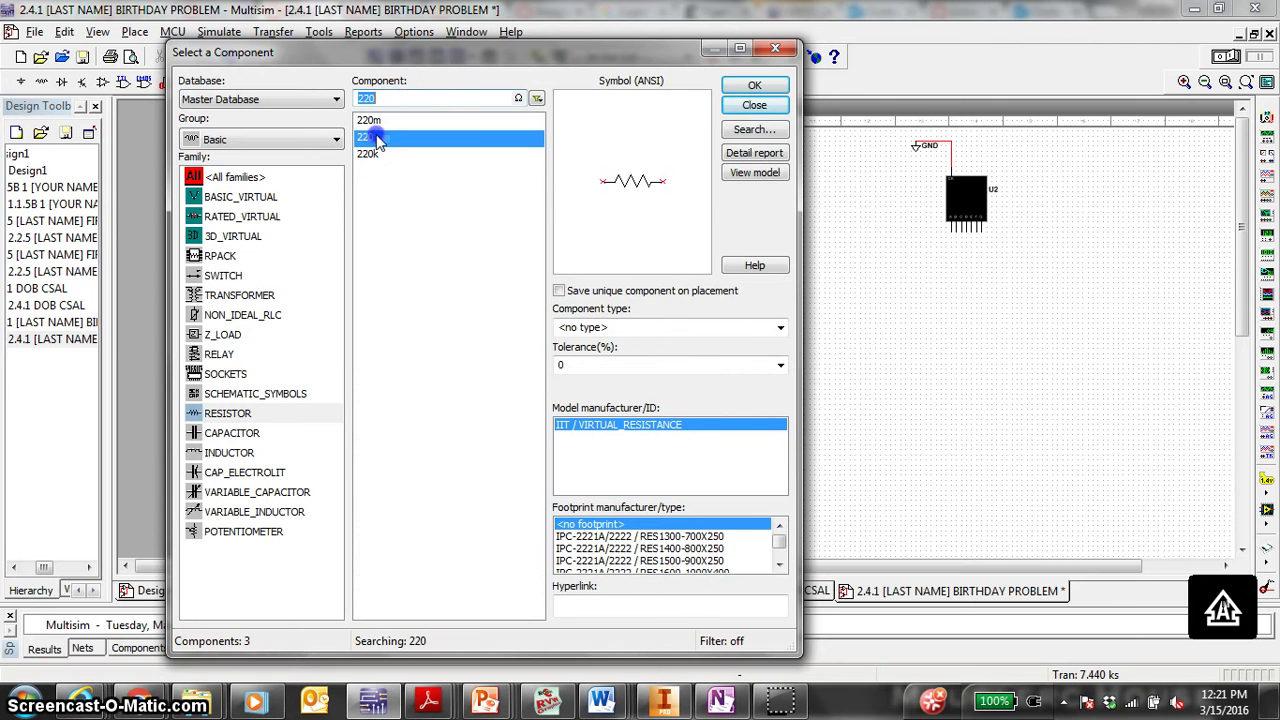
left_click(754, 86)
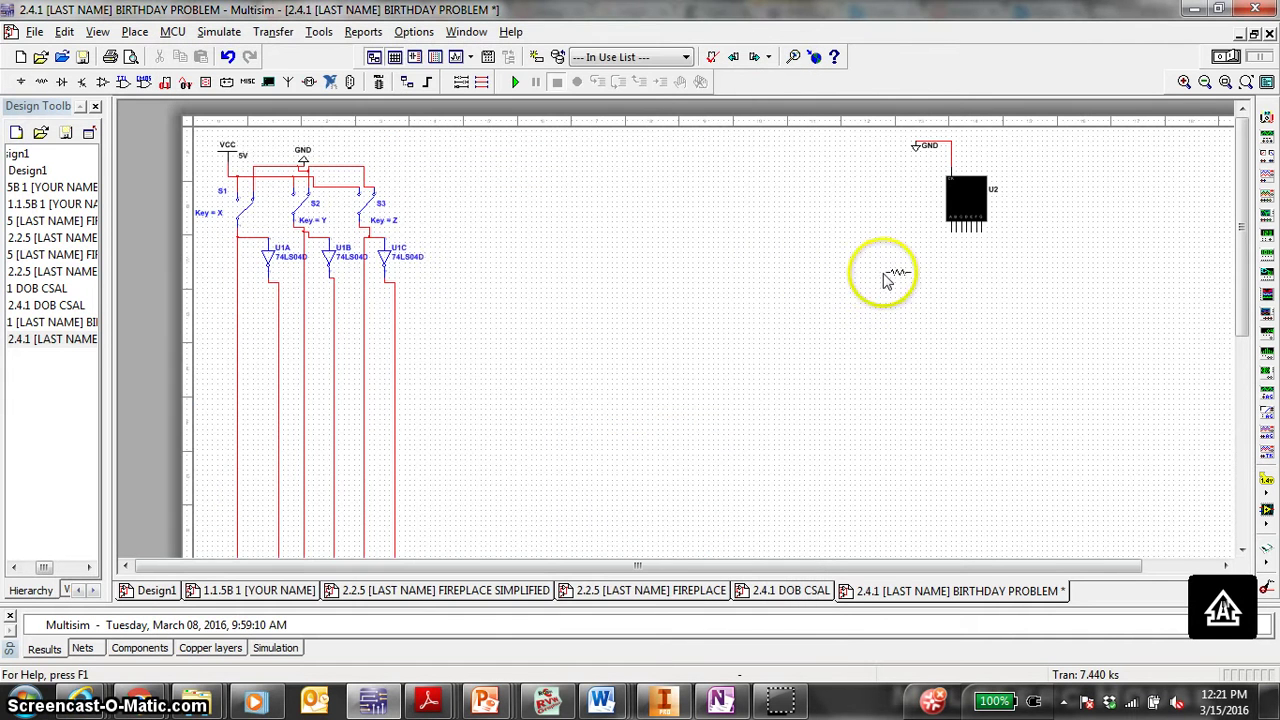
left_click(884, 263)
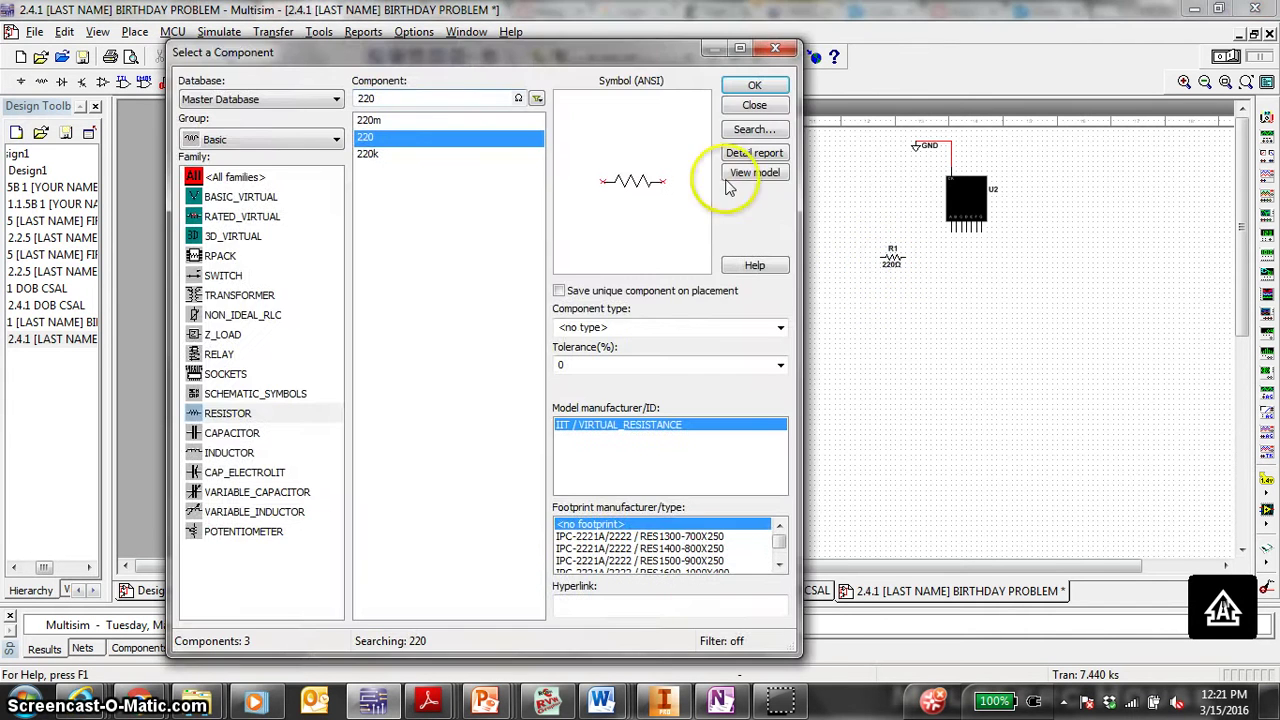
left_click(754, 106)
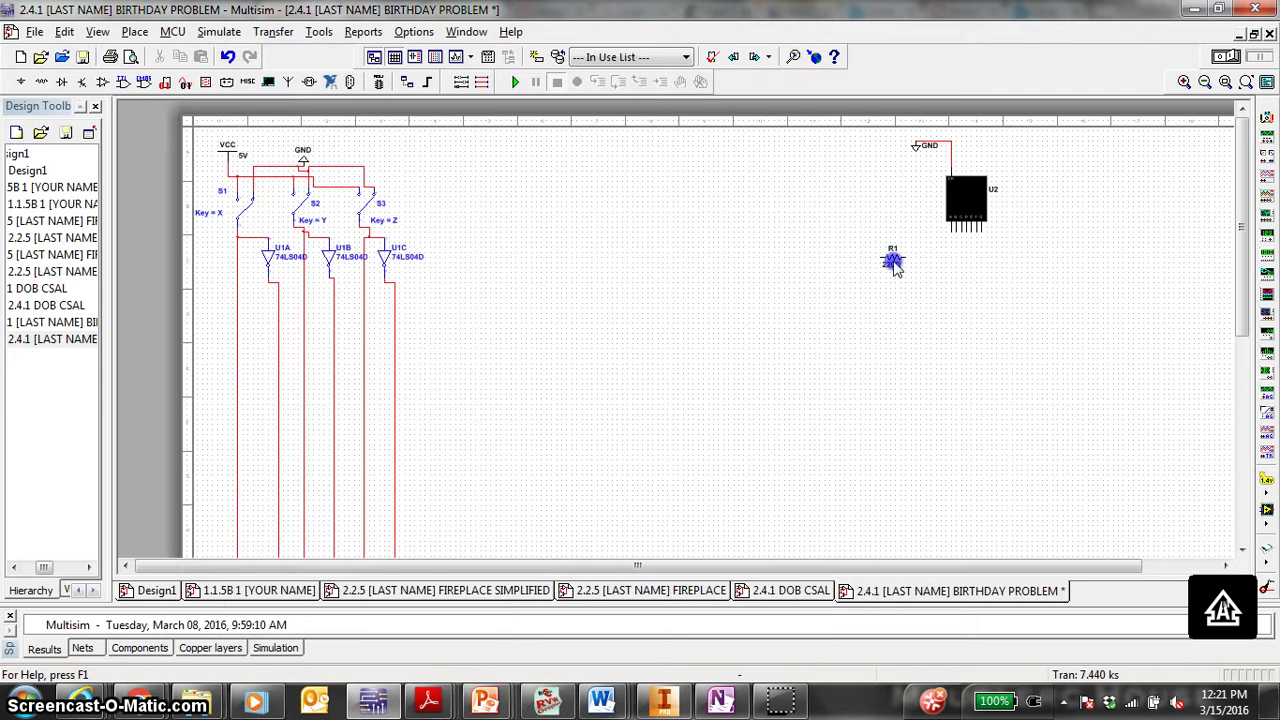
Duplicate R1 and paste copies to build the column R2 through R8
left_click(868, 244)
left_click_drag(884, 256, 886, 306)
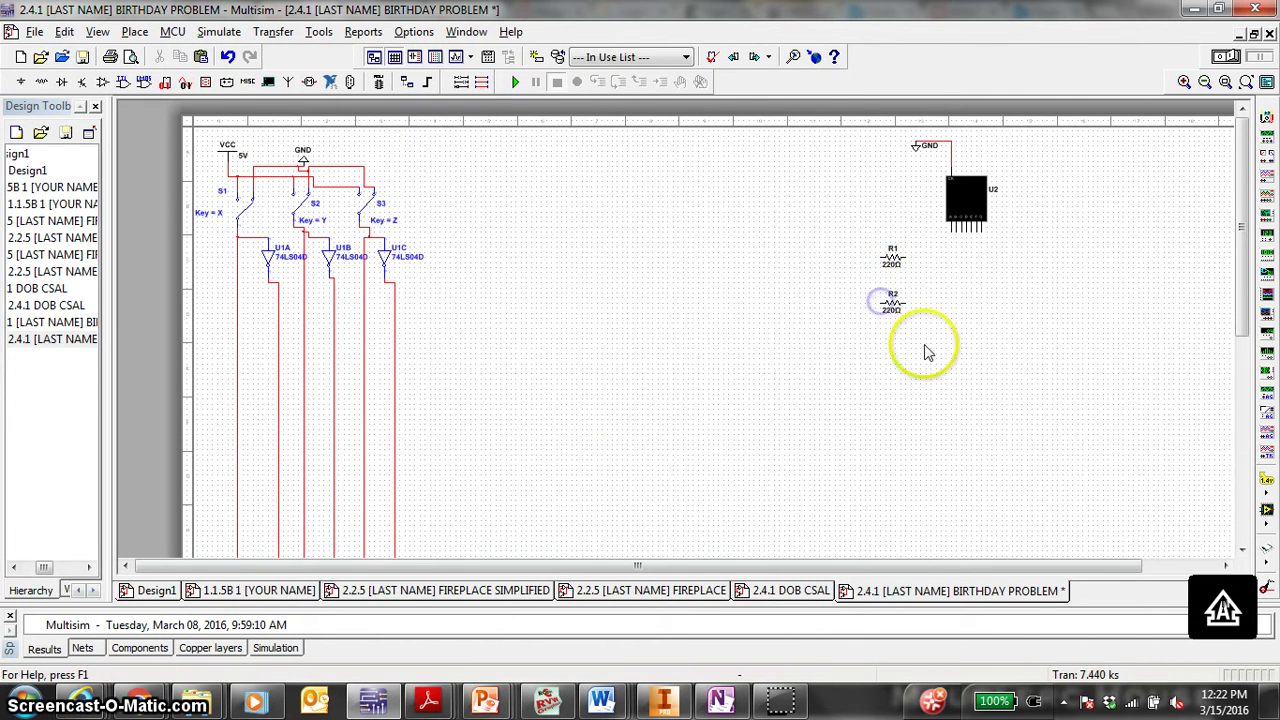
left_click_drag(922, 346, 881, 349)
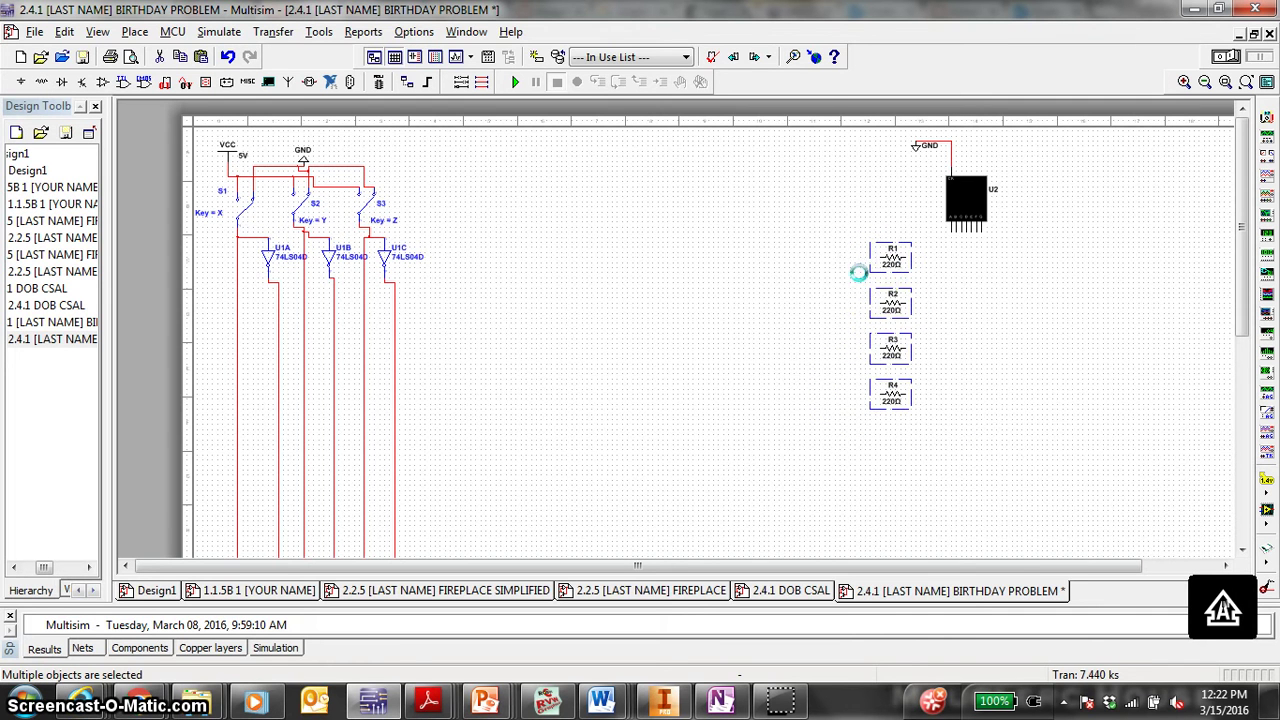
key("ctrl+v")
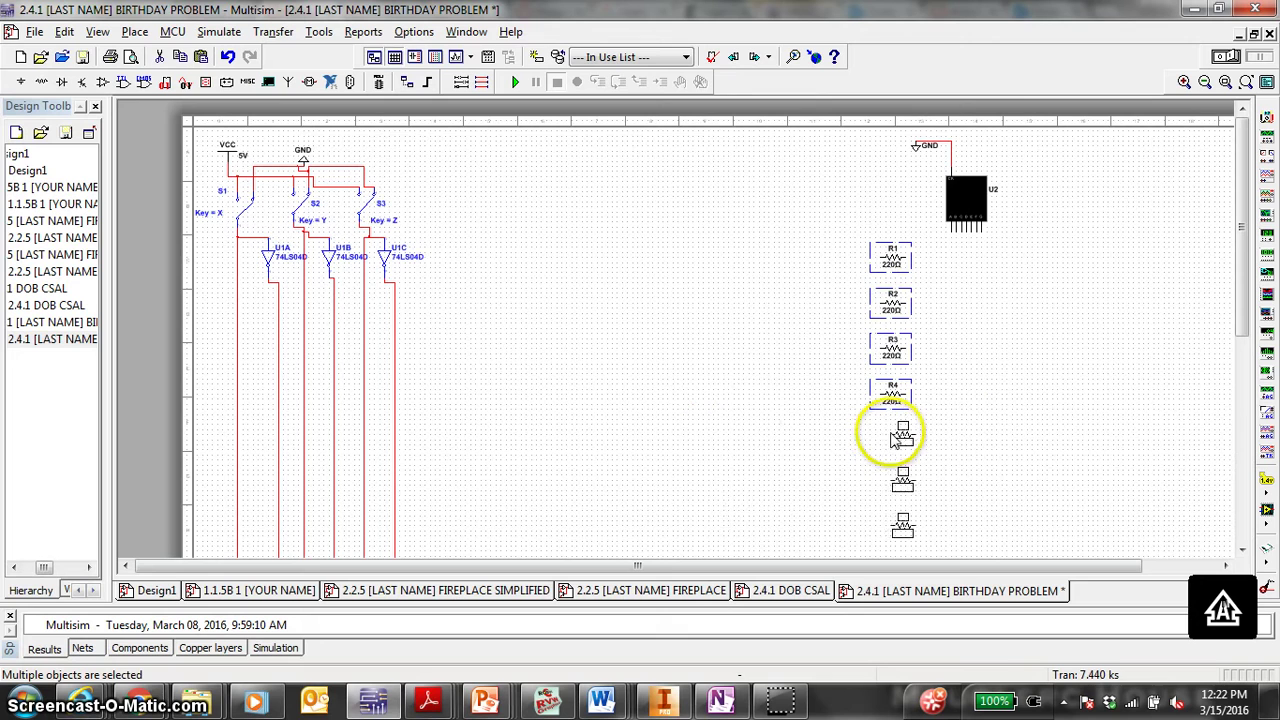
left_click(880, 432)
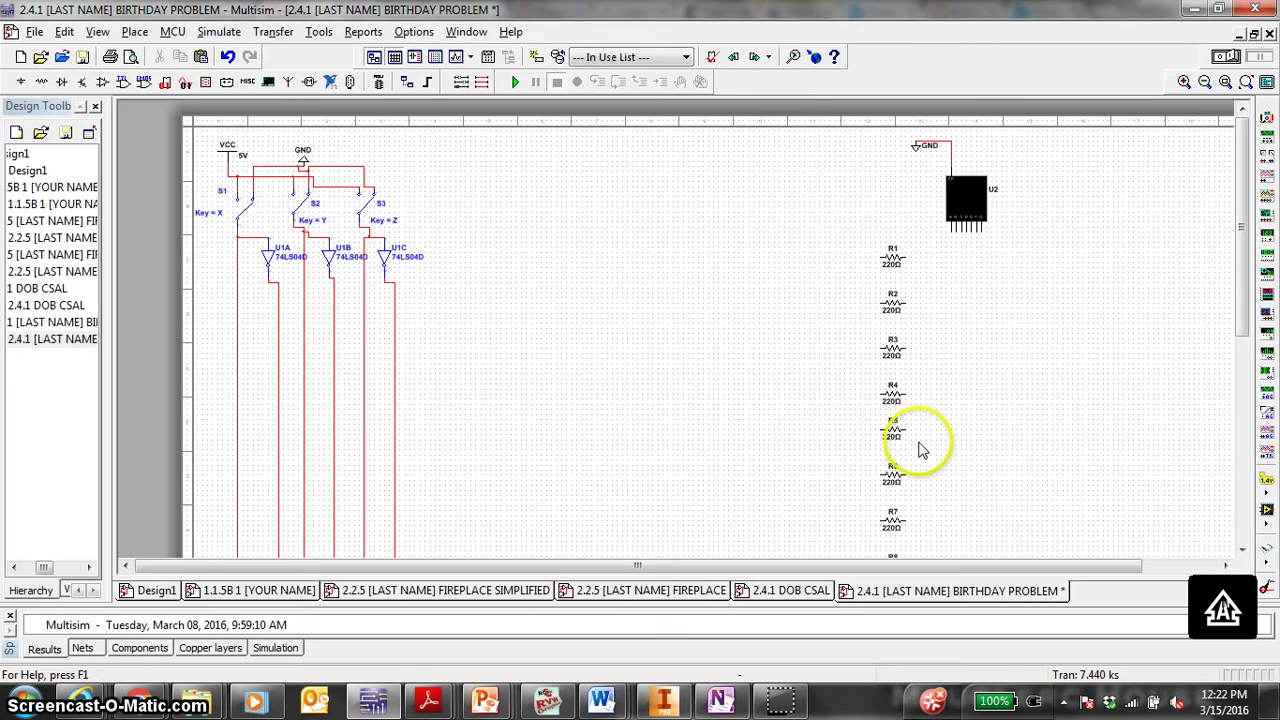
scroll(921, 450, "down", 1)
left_click_drag(921, 512, 894, 423)
left_click(870, 460)
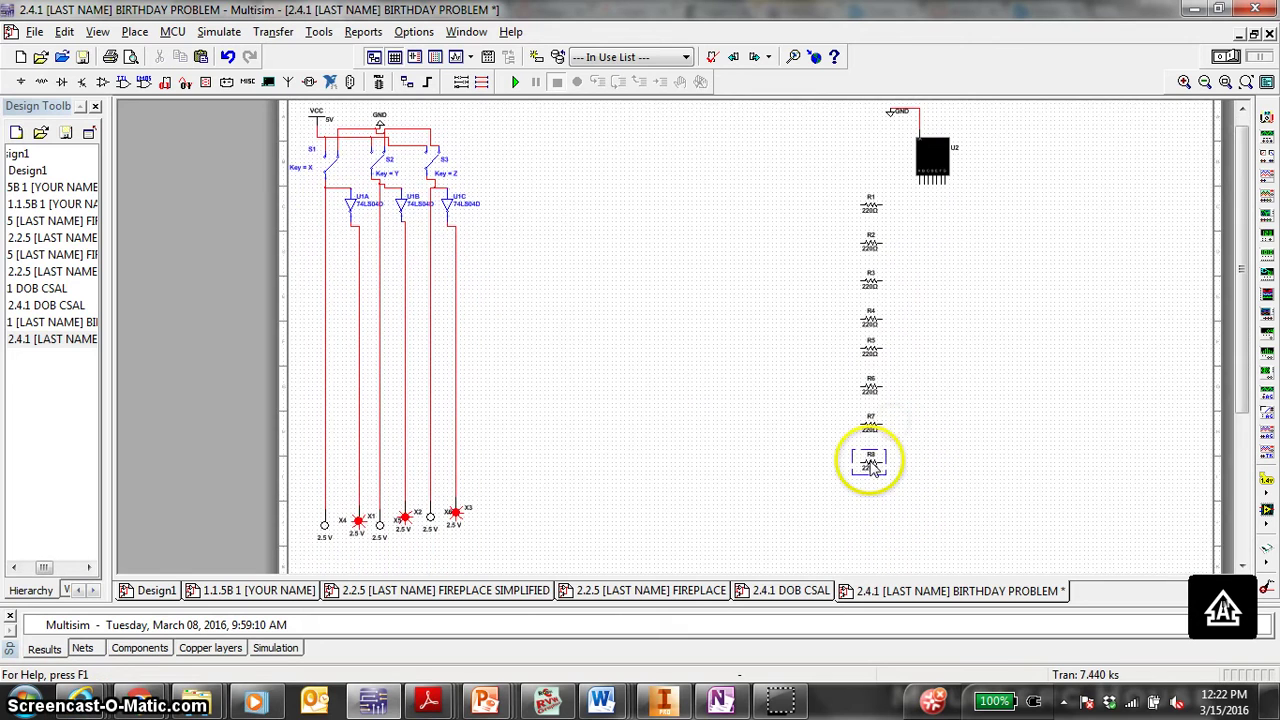
Switch to the OneNote K-map page for segment g
scroll(789, 391, "up", 2)
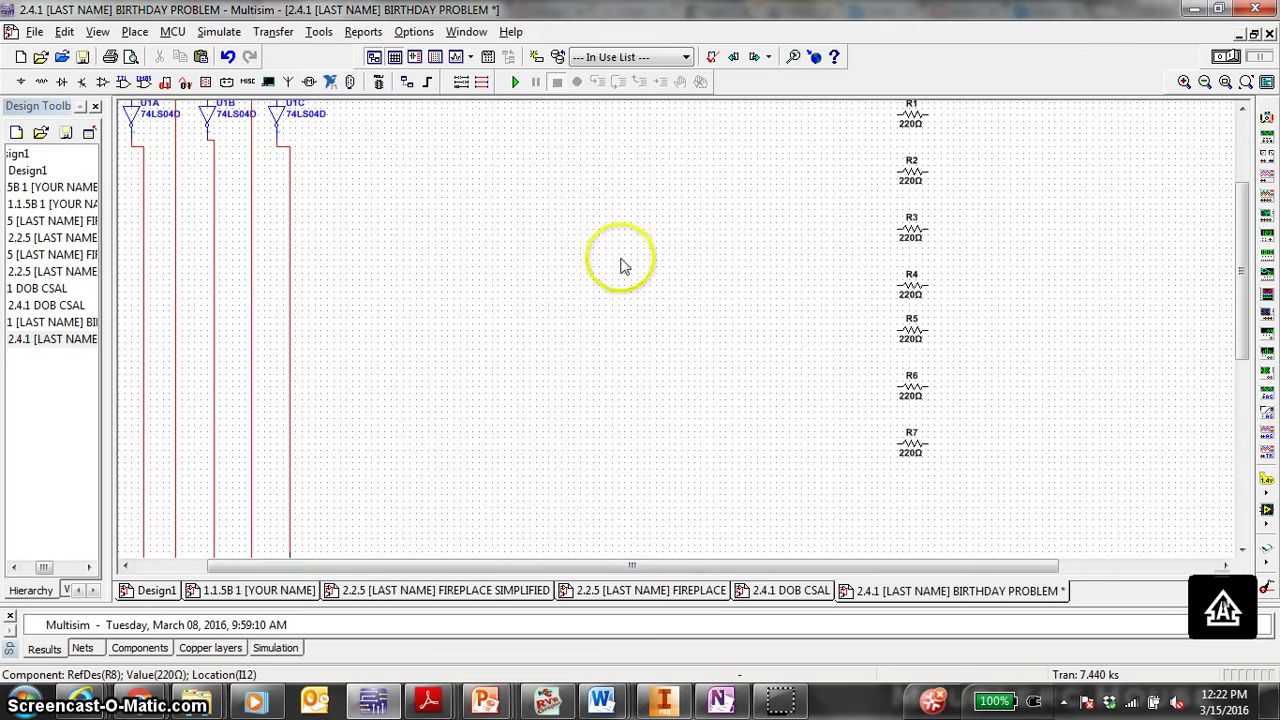
scroll(777, 434, "down", 1)
scroll(818, 418, "up", 1)
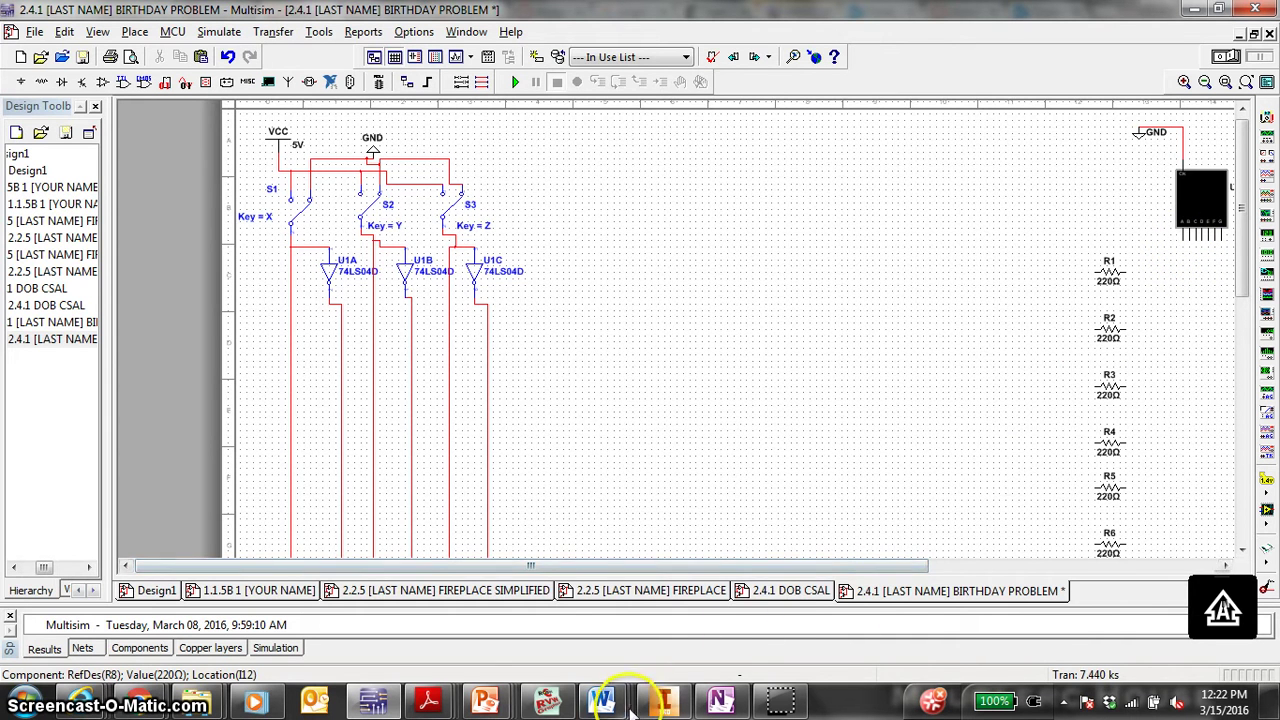
mouse_move(630, 705)
left_click(737, 651)
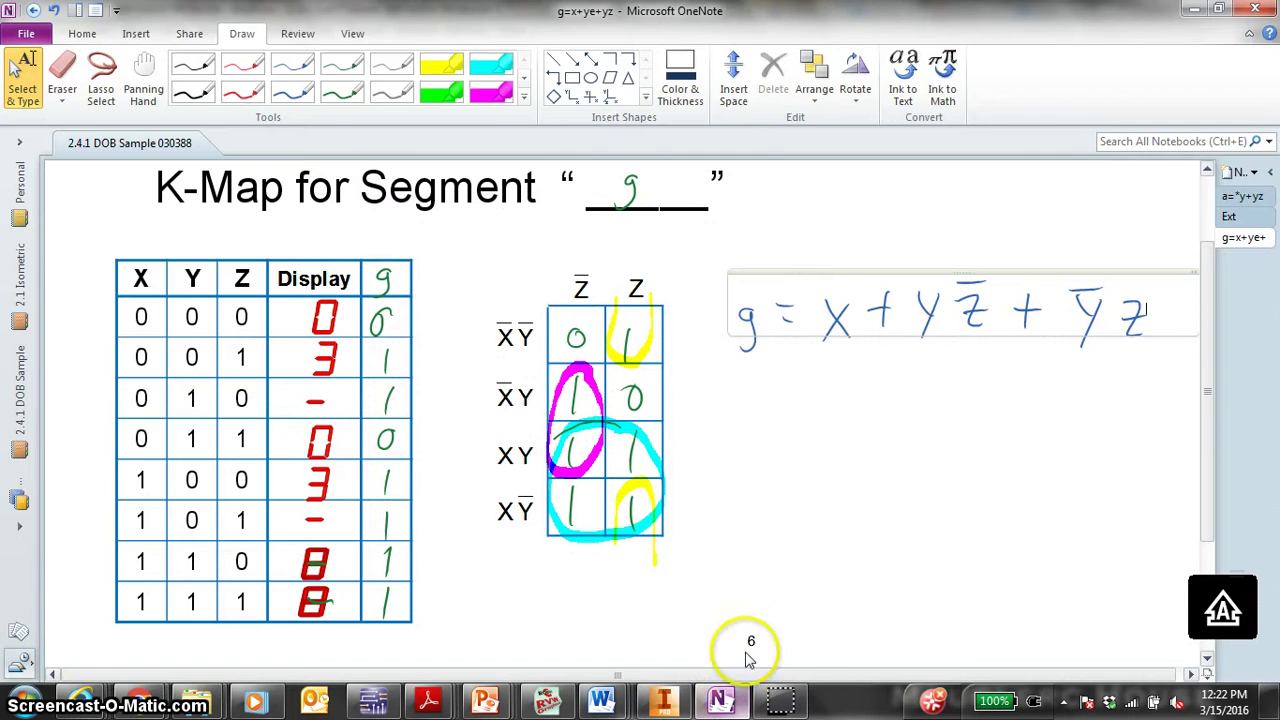
Review the K-map equations for segments a, b, c, d, then return to Multisim
left_click(1231, 200)
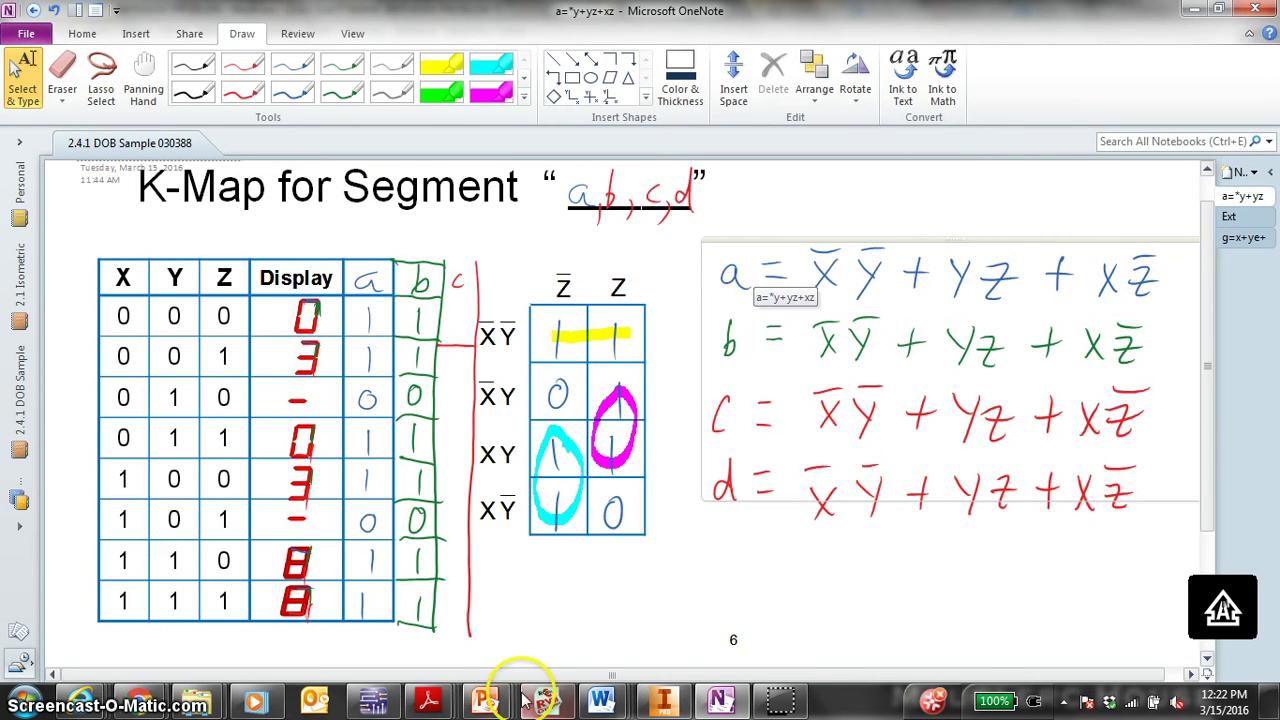
mouse_move(513, 698)
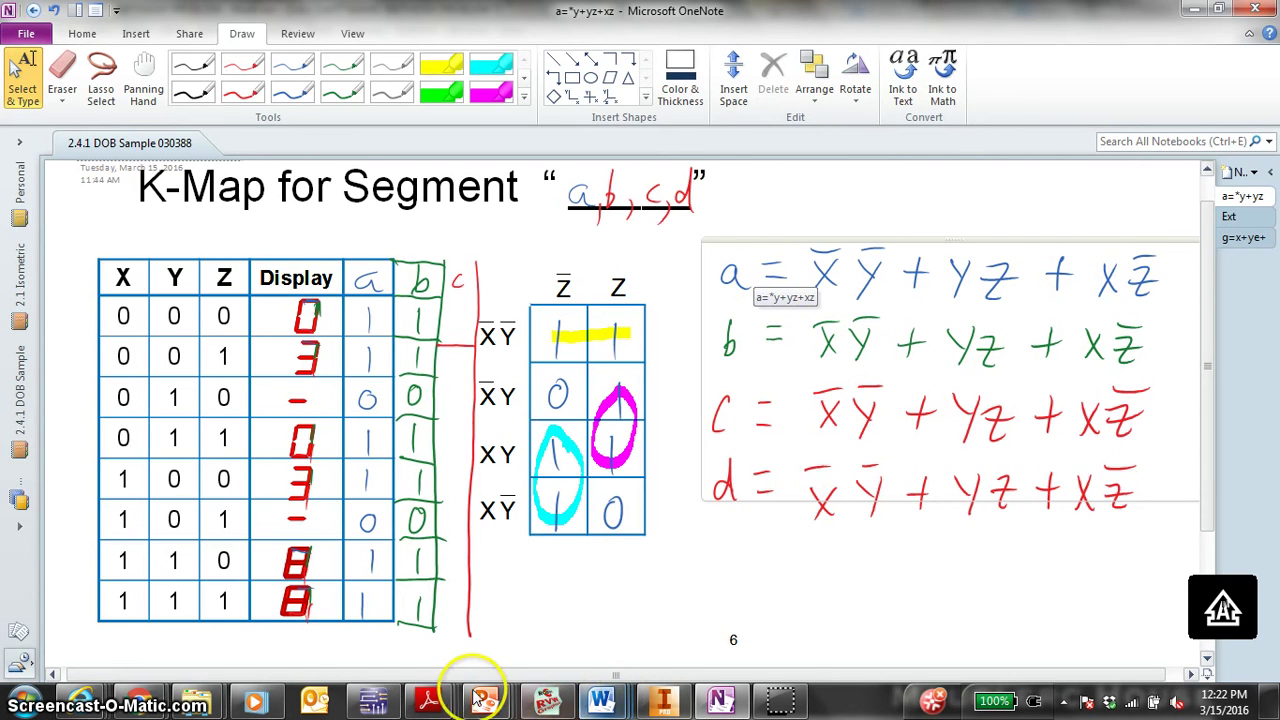
left_click(376, 700)
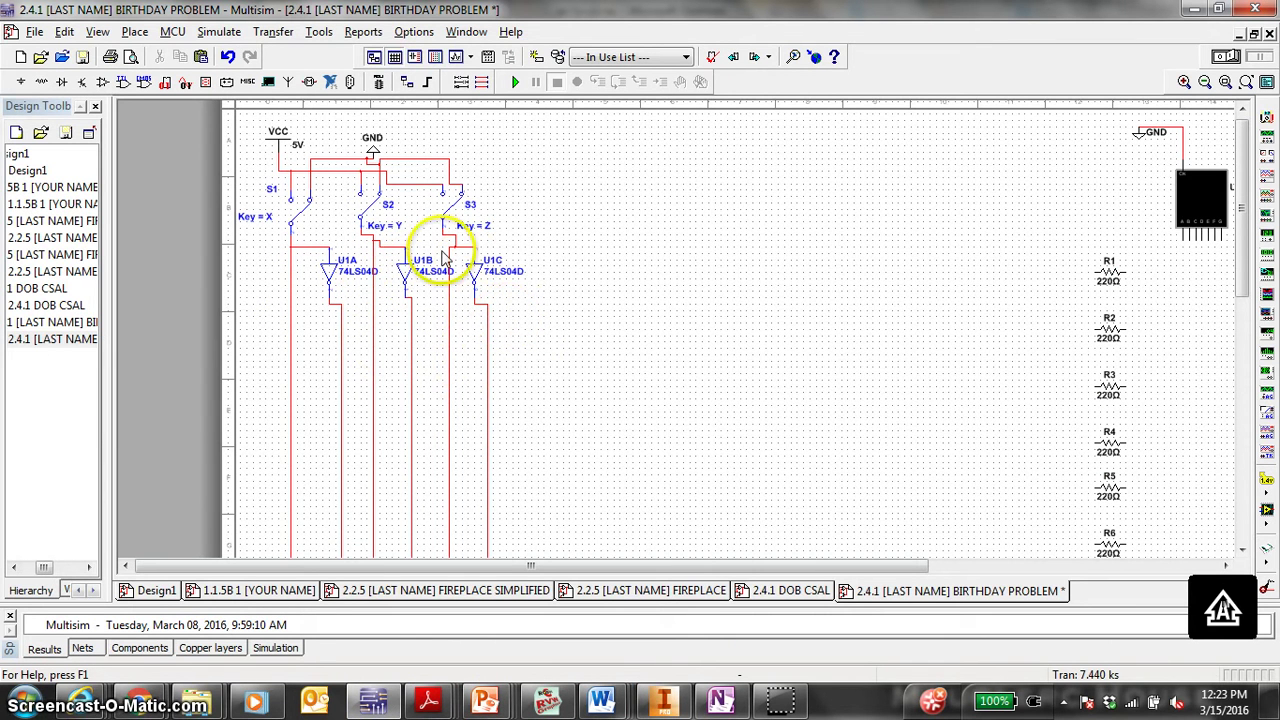
Place 74LS08 AND gate U3A to the right of the inverters
left_click(120, 85)
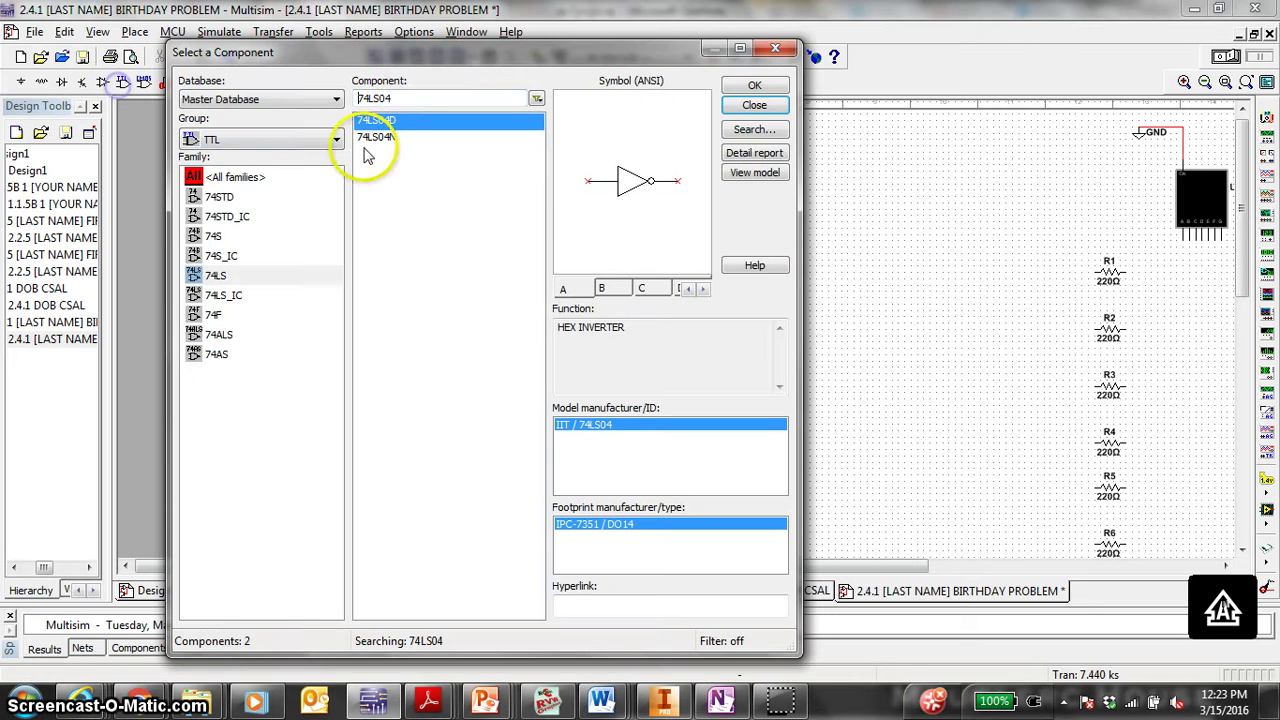
key("BackSpace")
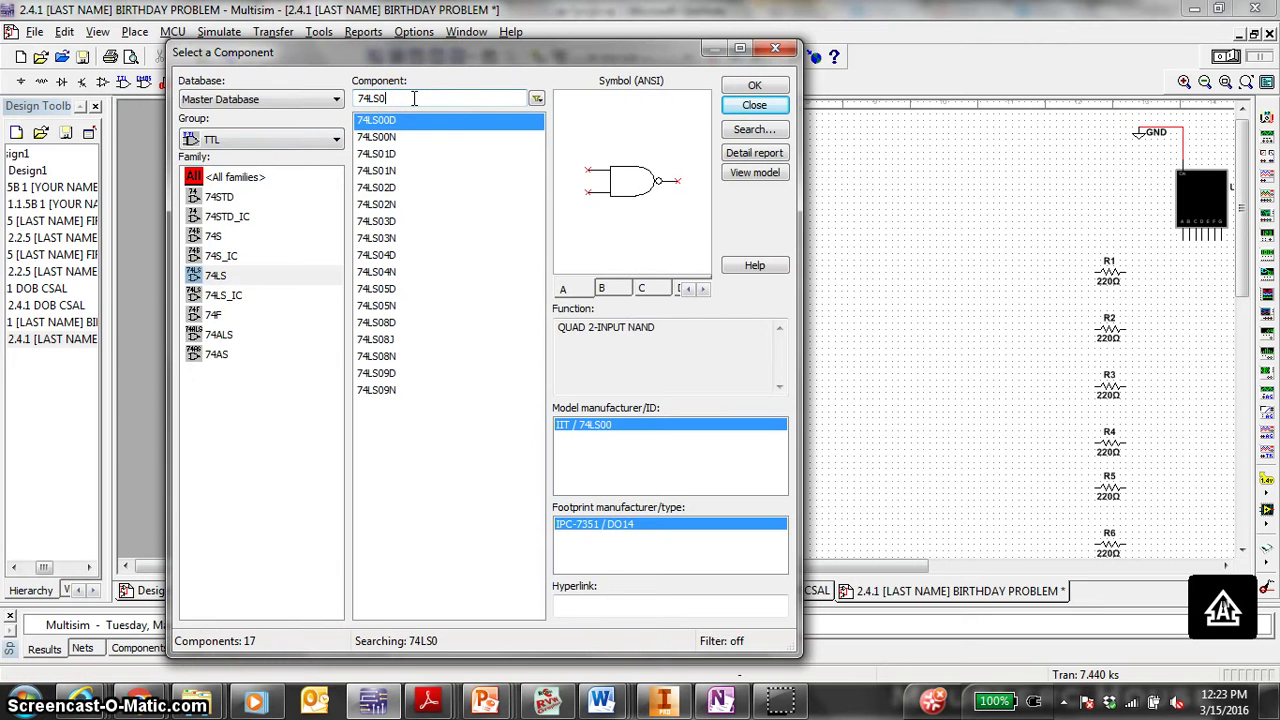
type("8")
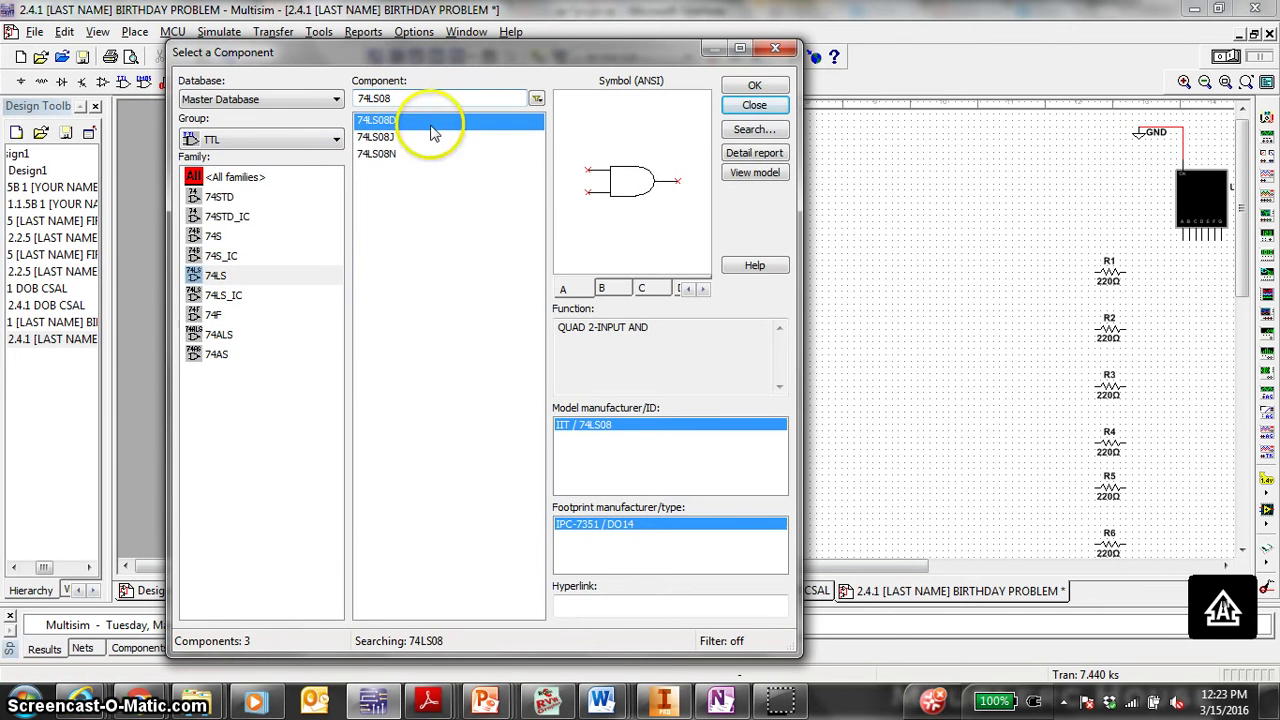
left_click(756, 85)
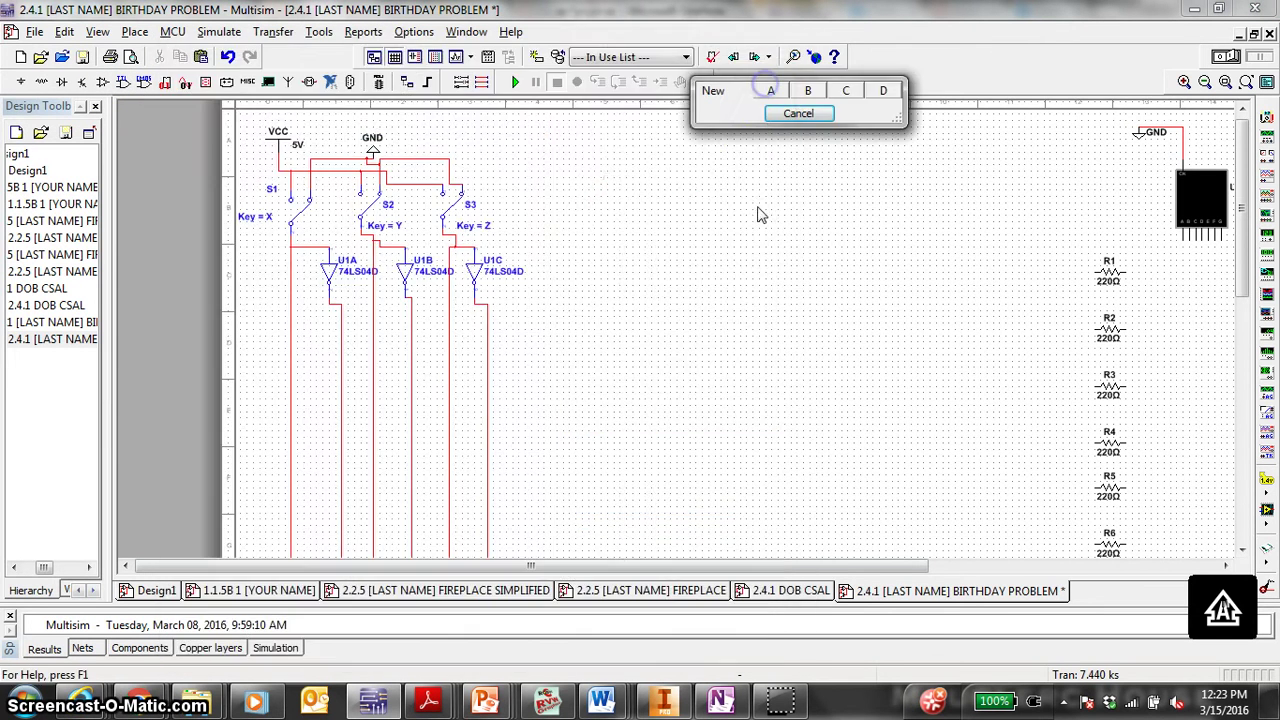
left_click(770, 90)
left_click(575, 340)
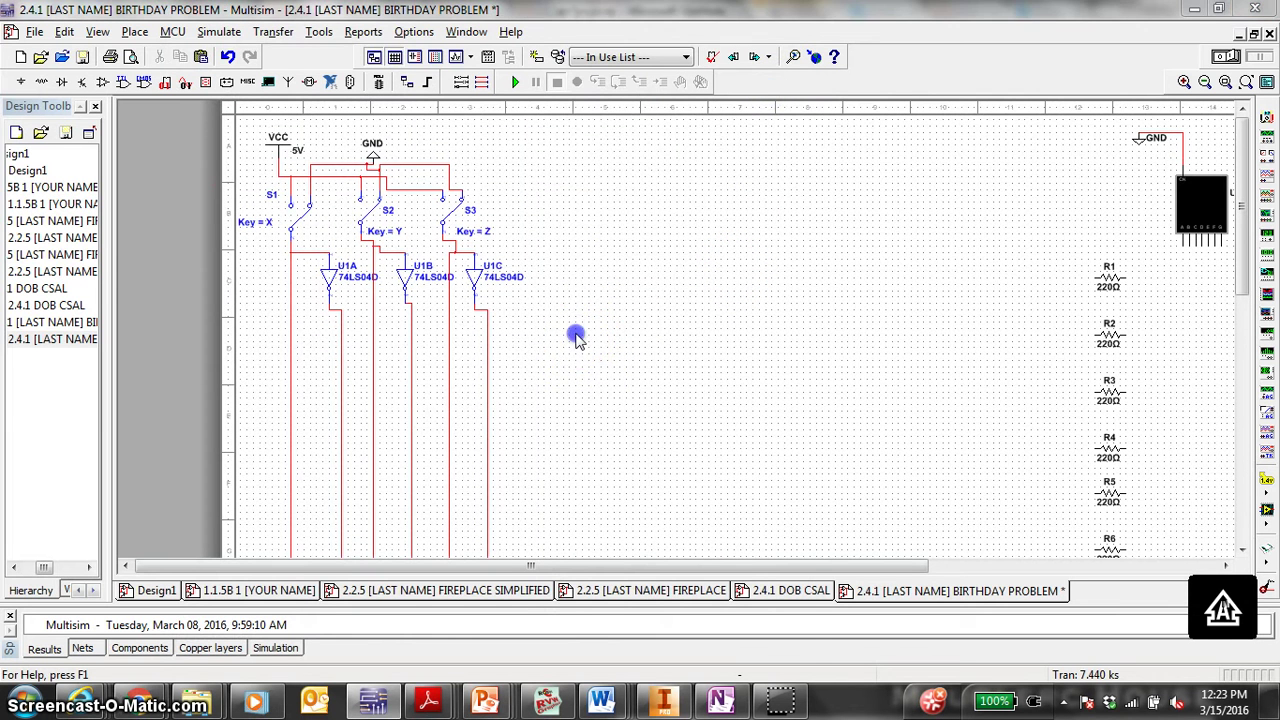
left_click(578, 364)
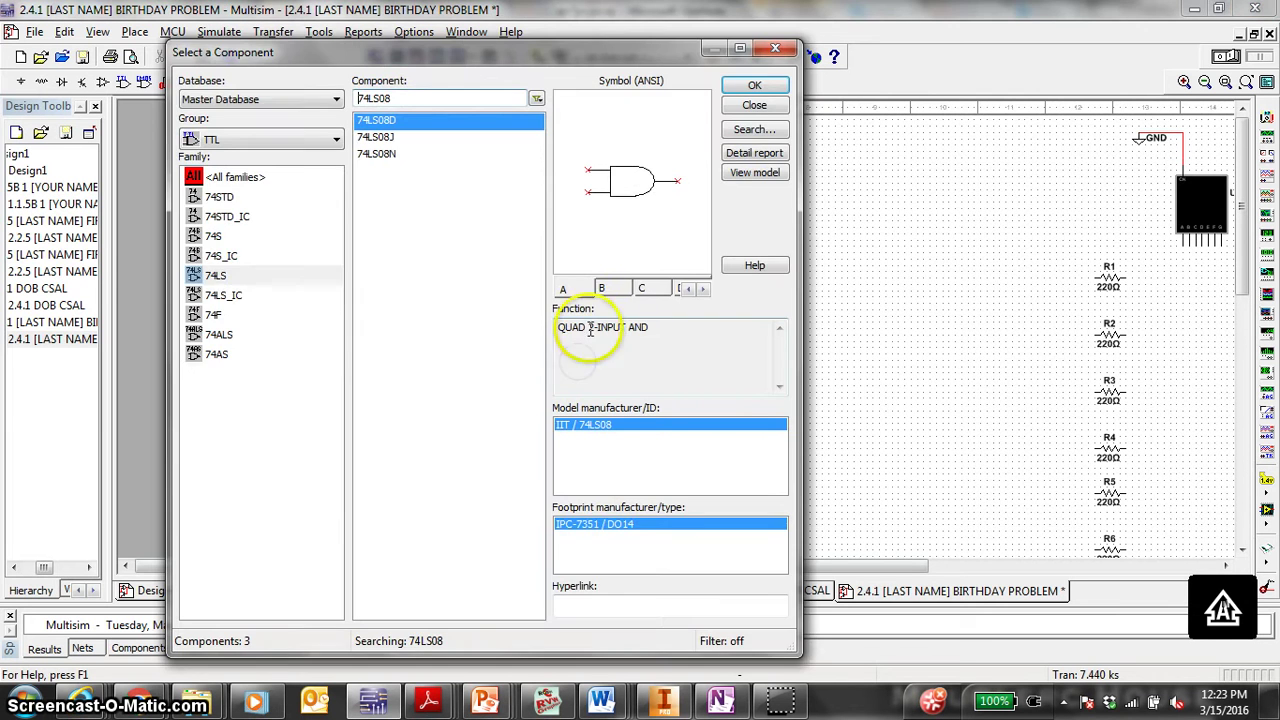
left_click(752, 110)
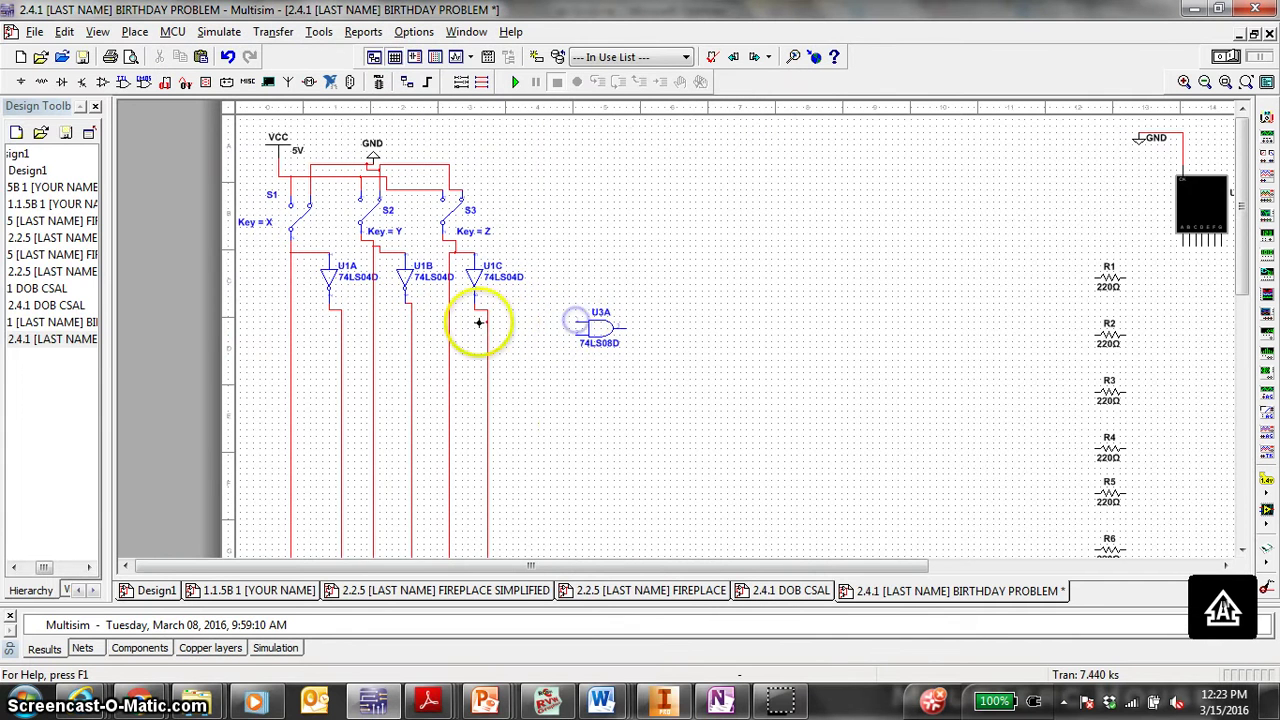
Wire U3A's inputs to the U1A and U1B inverter output lines
left_click(339, 320)
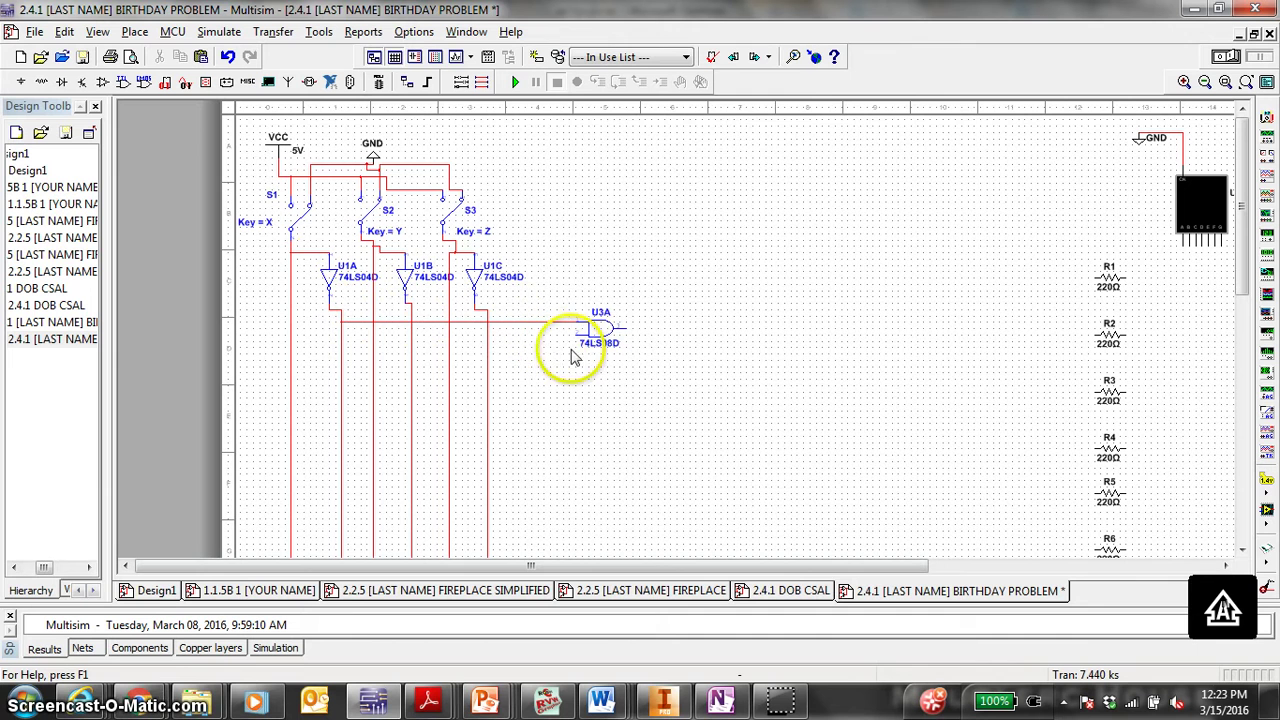
left_click(411, 335)
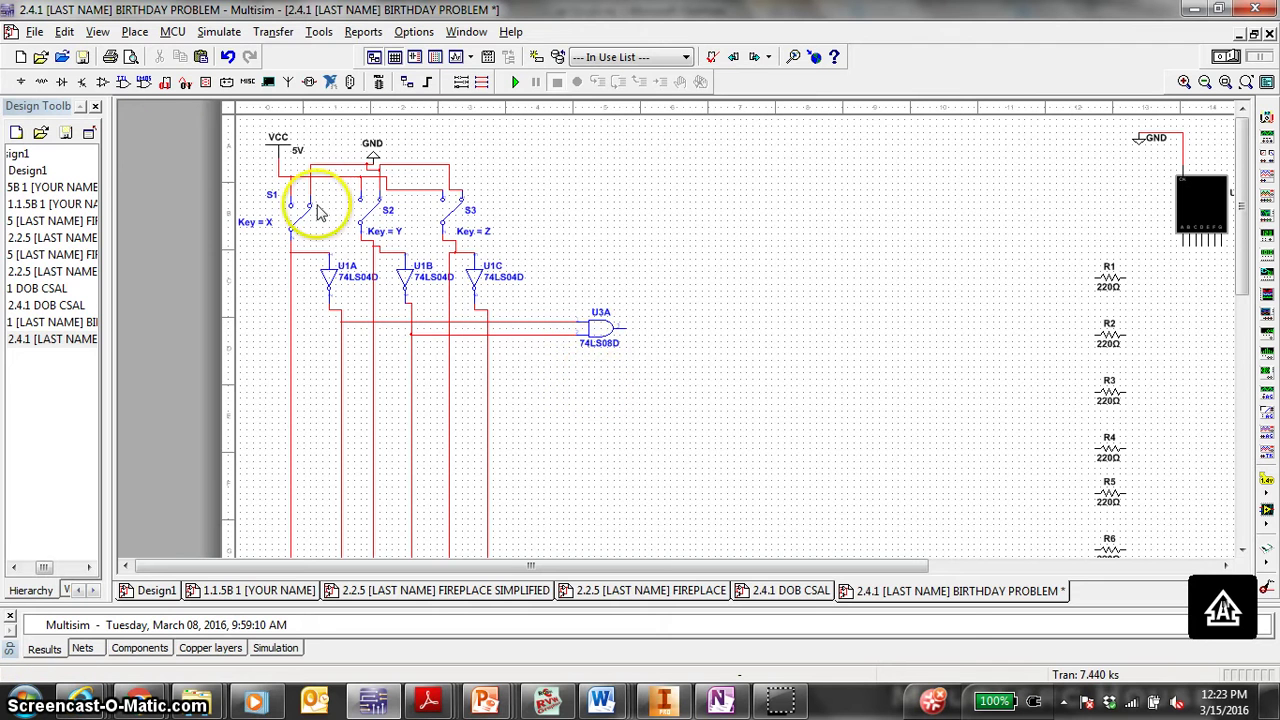
left_click(126, 84)
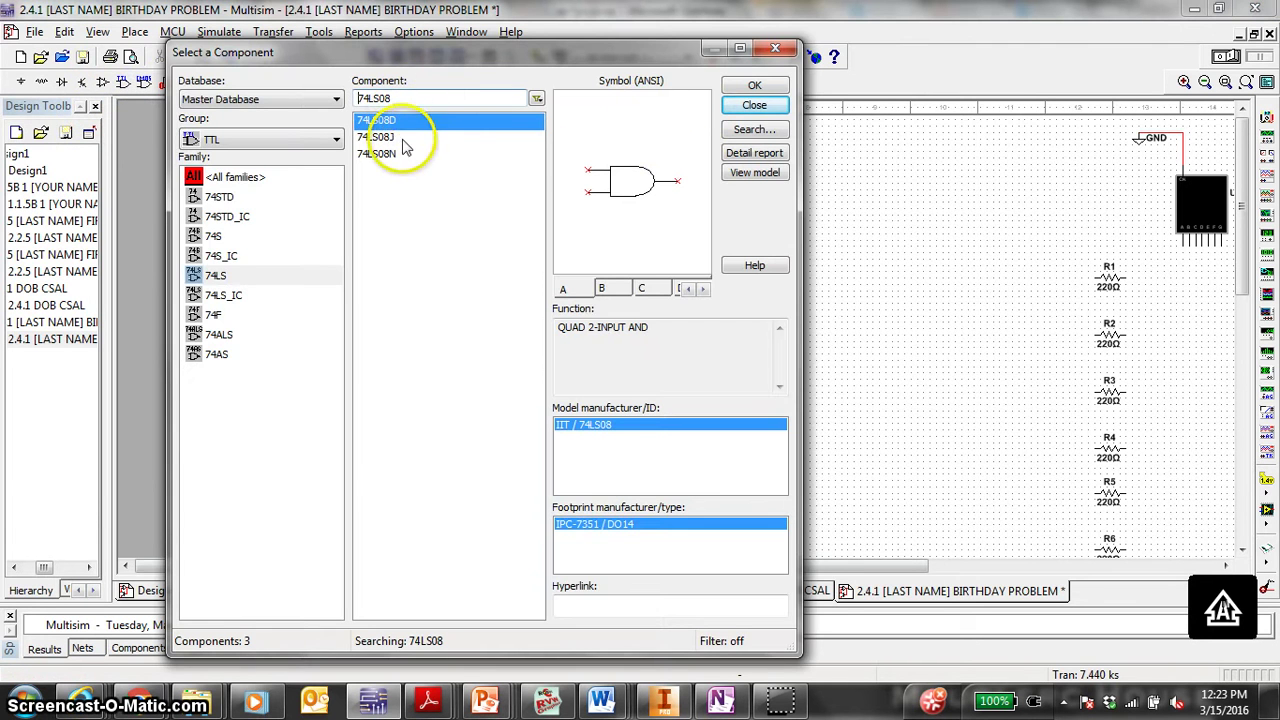
Place 74LS08N AND gates U4A and U4B below U3A
left_click(402, 154)
left_click(754, 88)
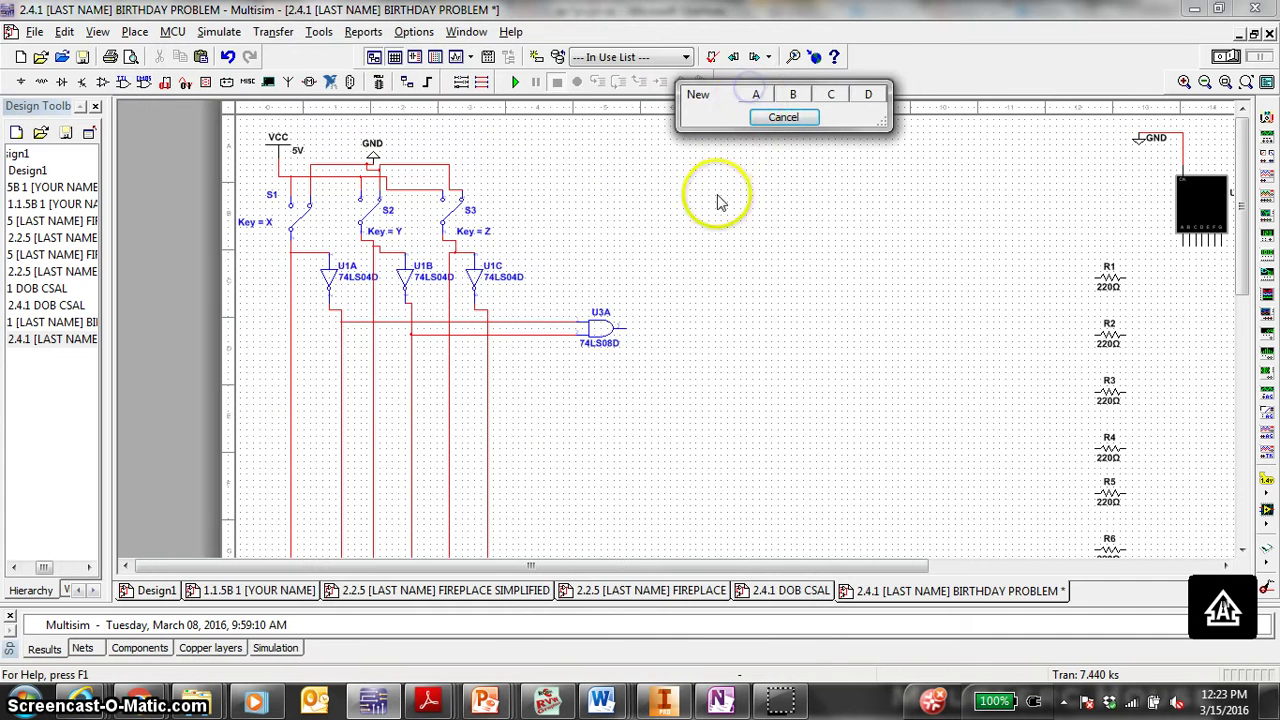
left_click(740, 97)
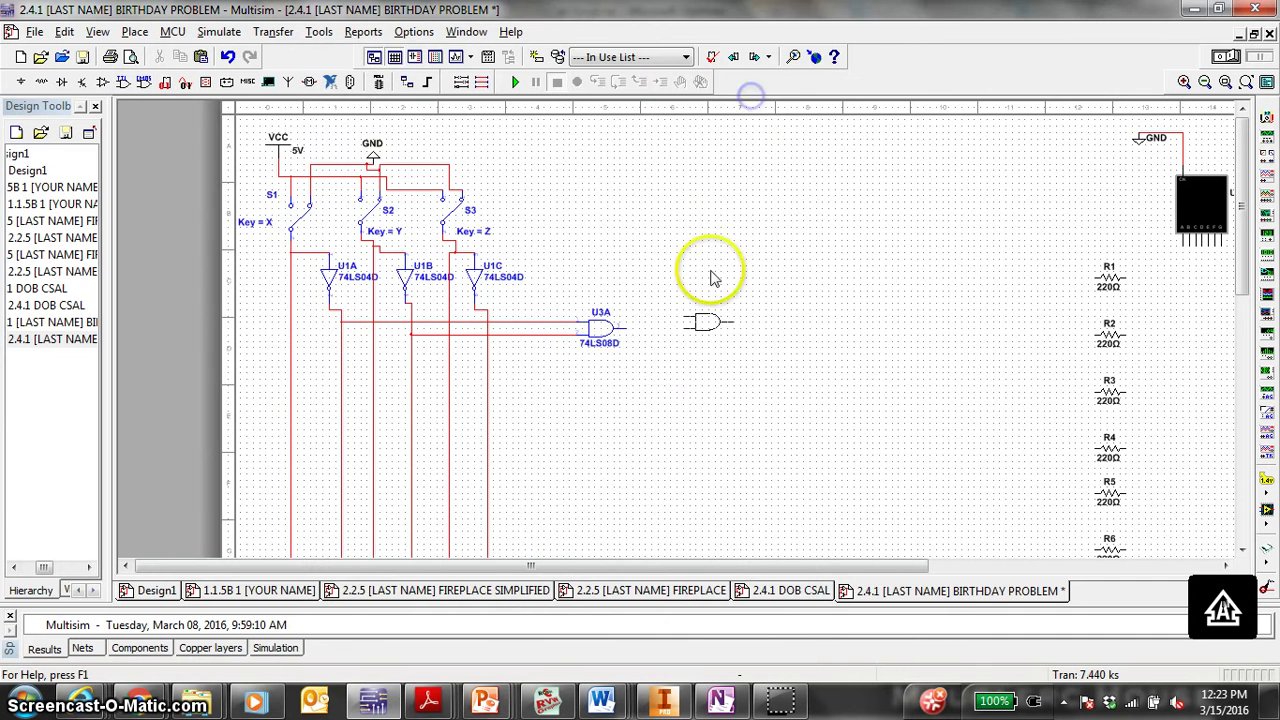
left_click(582, 385)
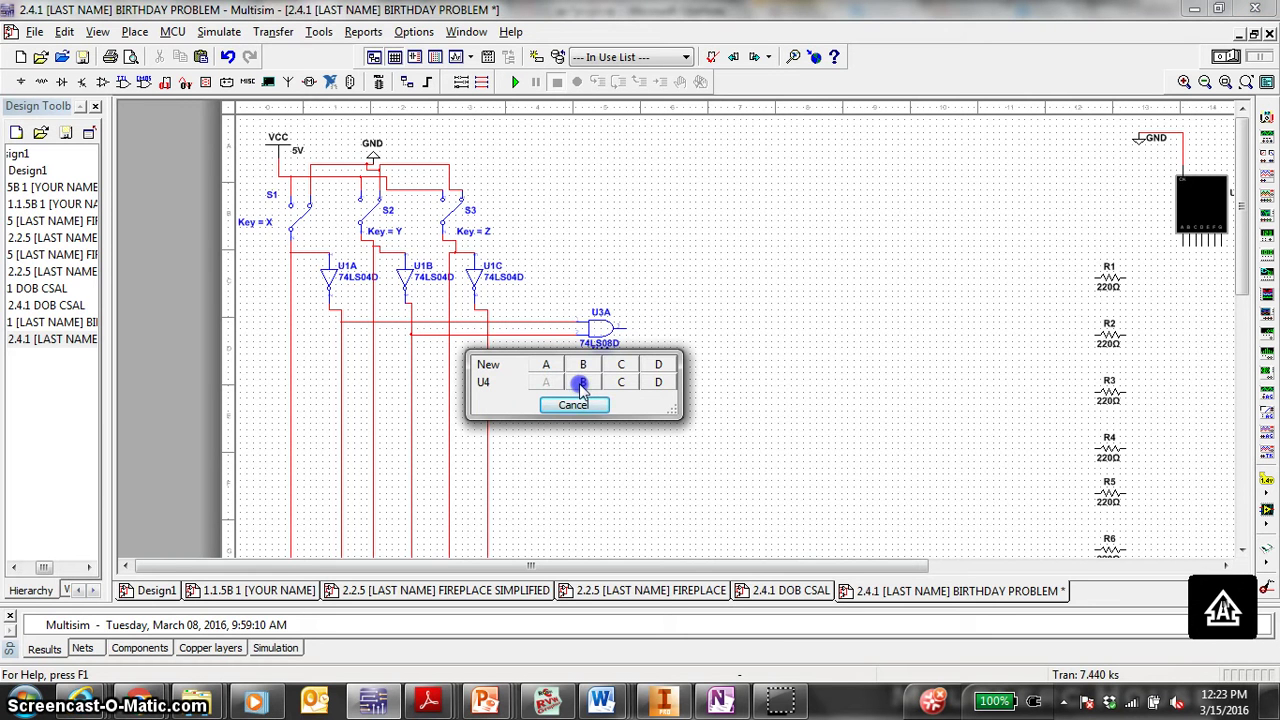
left_click(582, 384)
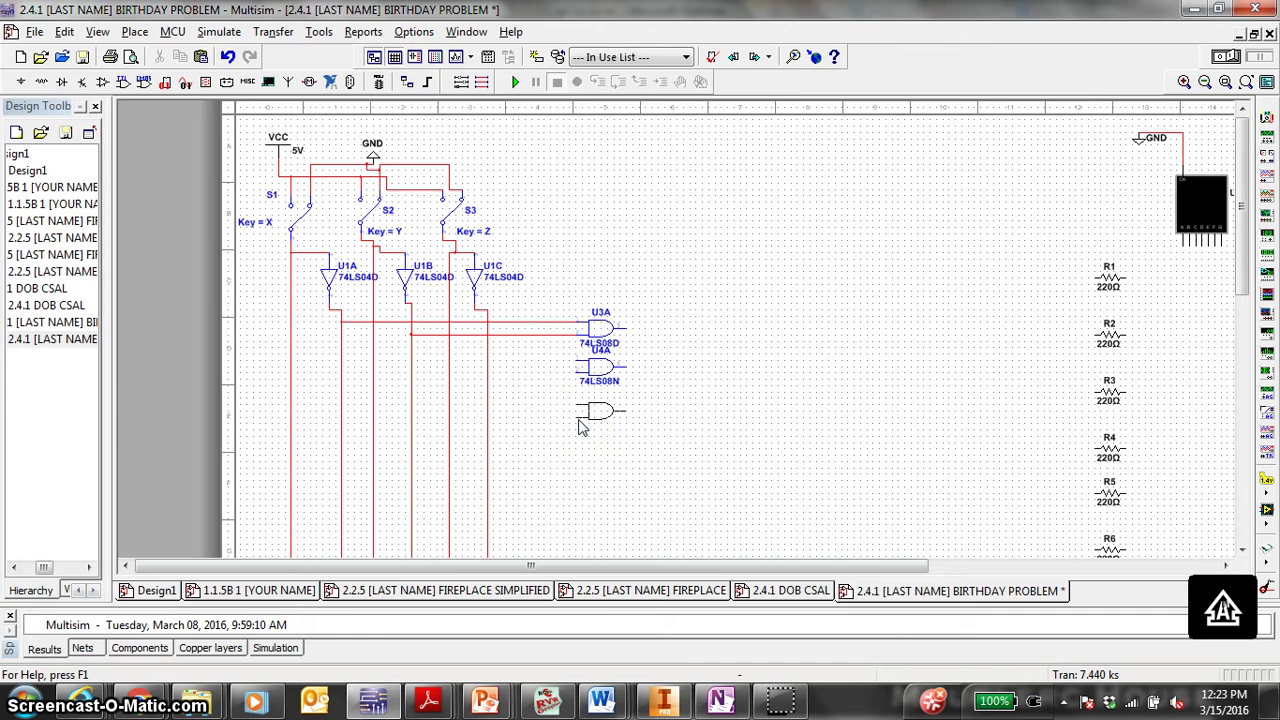
left_click(578, 422)
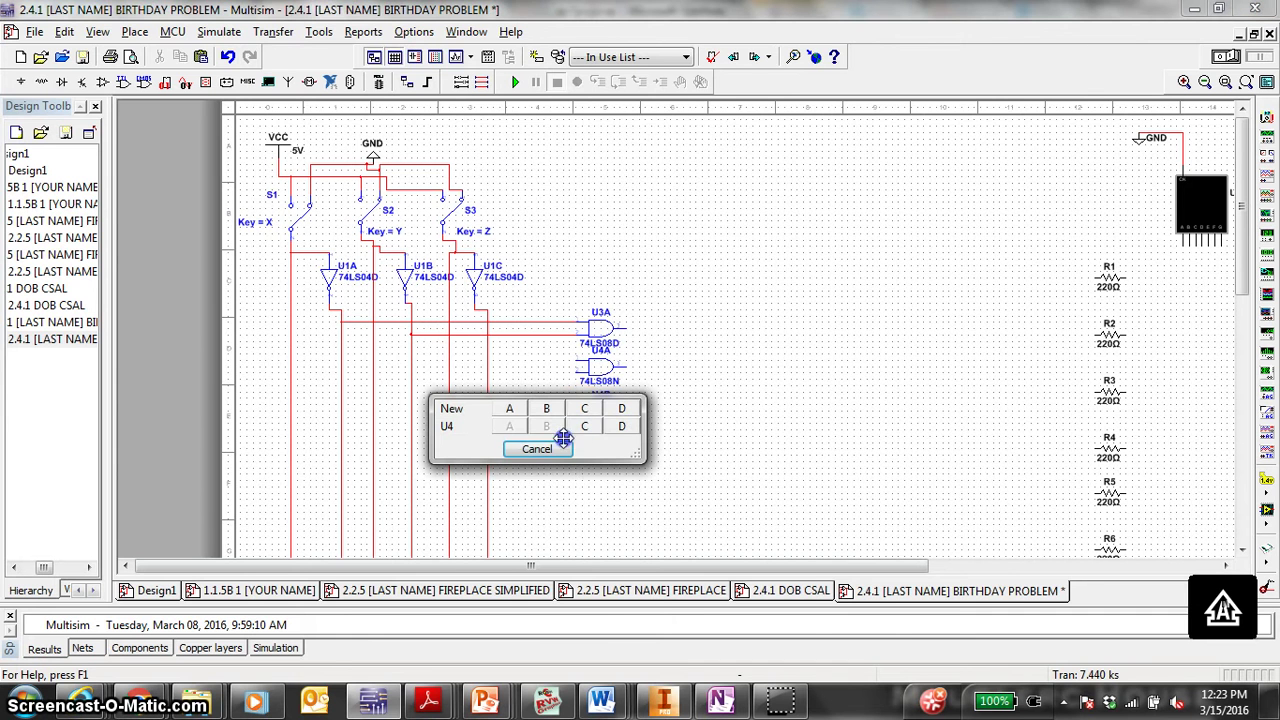
left_click(563, 450)
key("Escape")
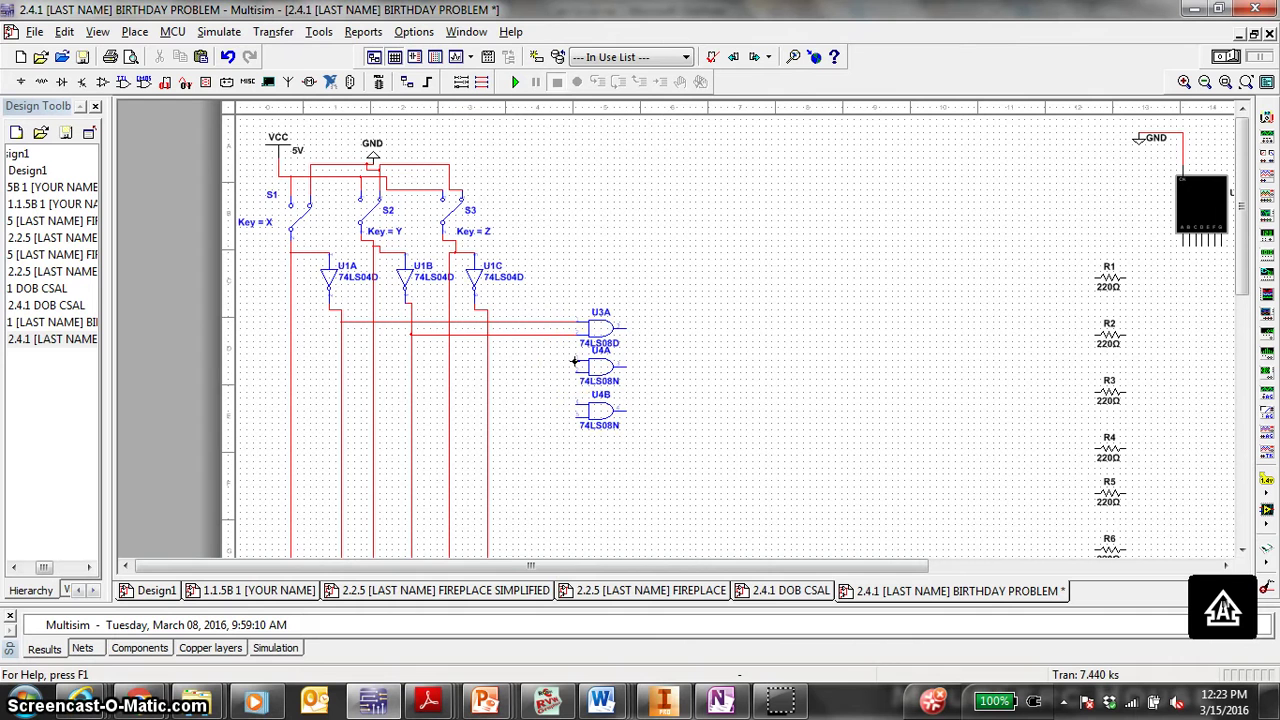
Wire U4A and U4B inputs to the S3, S1 and U1C output lines
left_click_drag(532, 364, 373, 358)
left_click(450, 373)
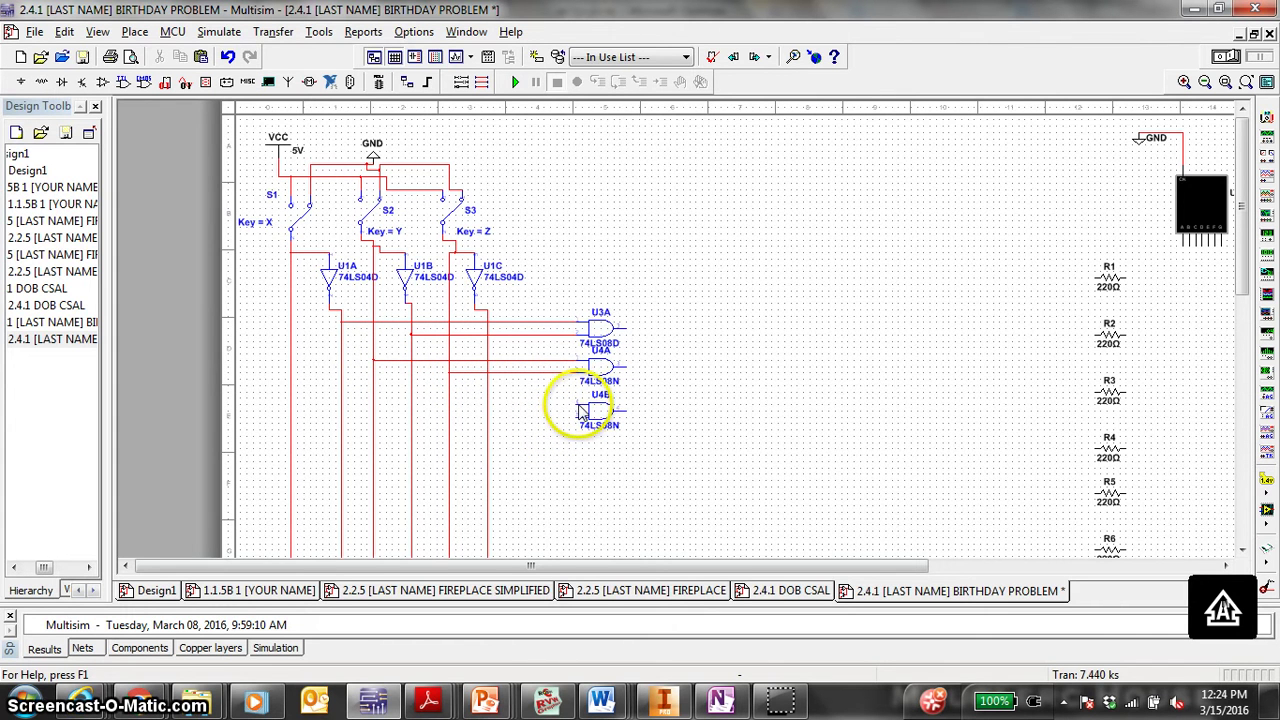
left_click(577, 404)
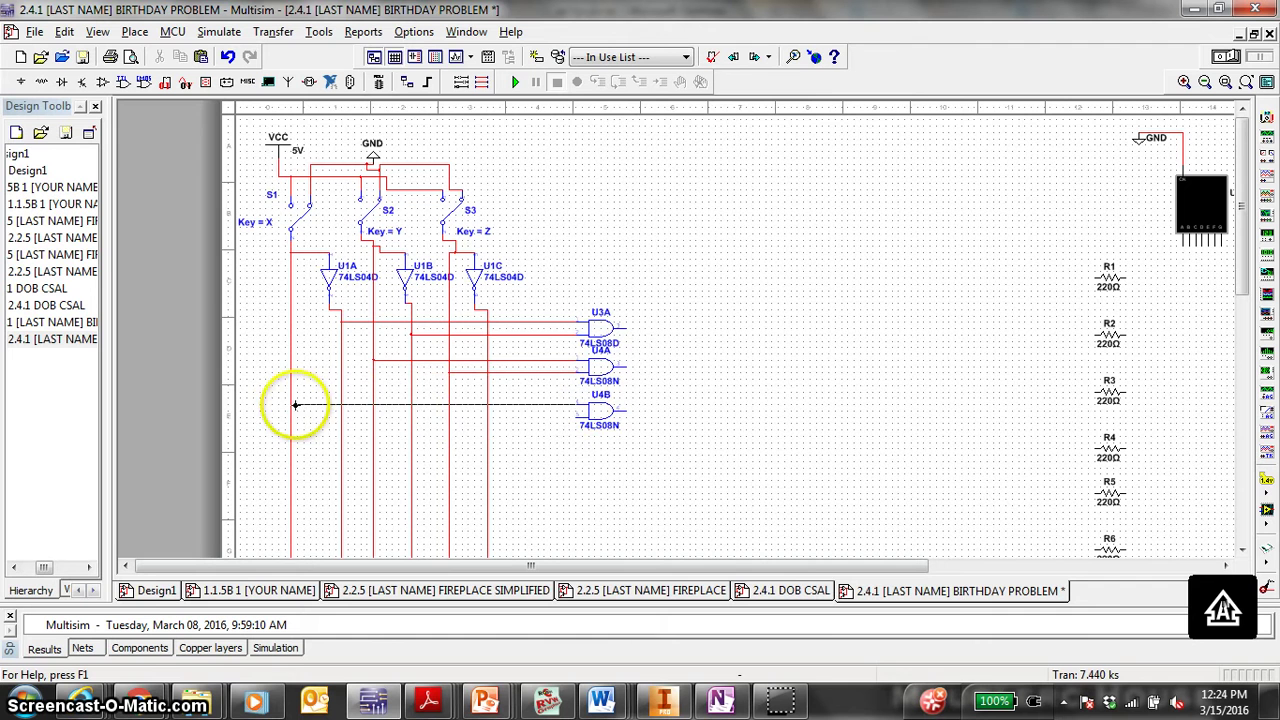
left_click(291, 287)
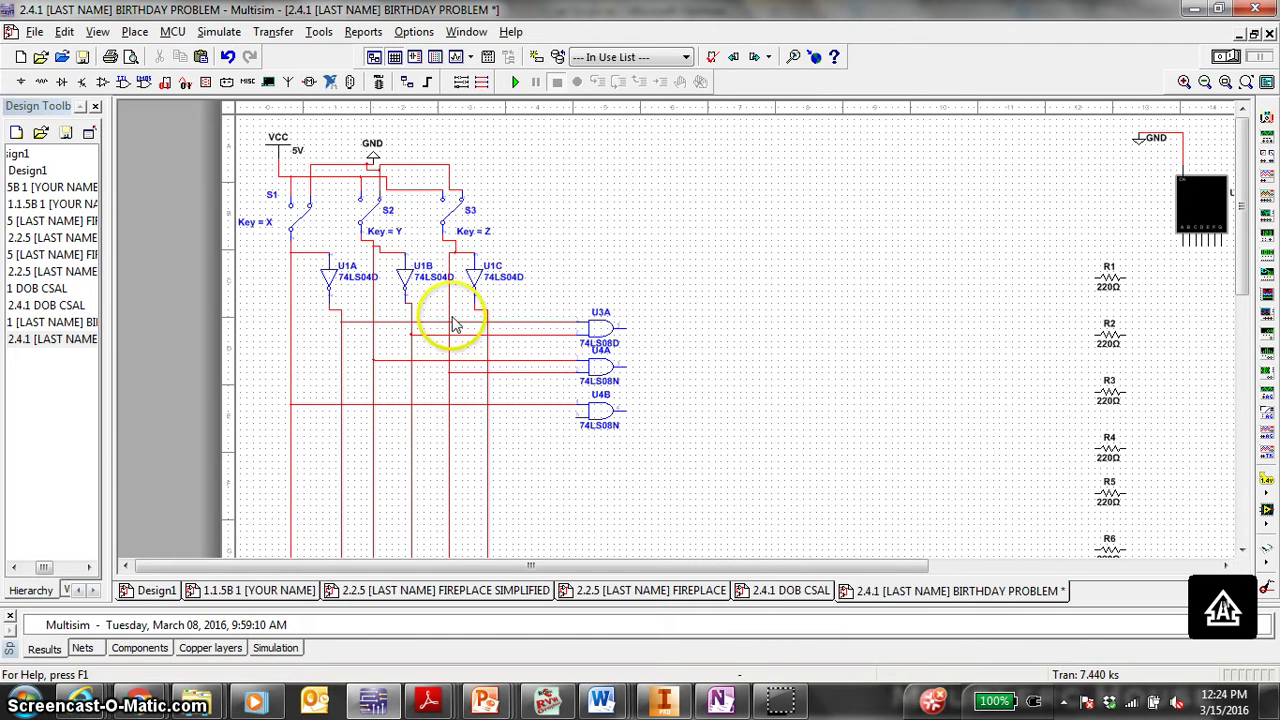
left_click(576, 417)
left_click(487, 416)
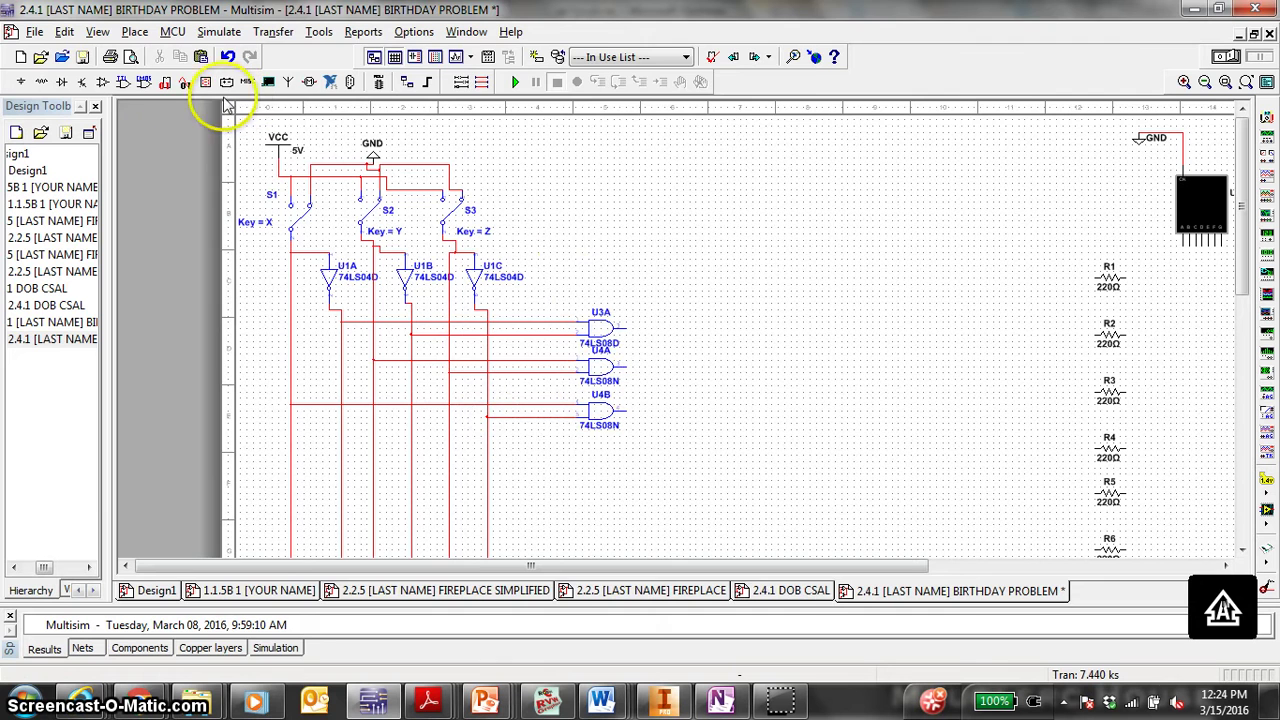
left_click(124, 82)
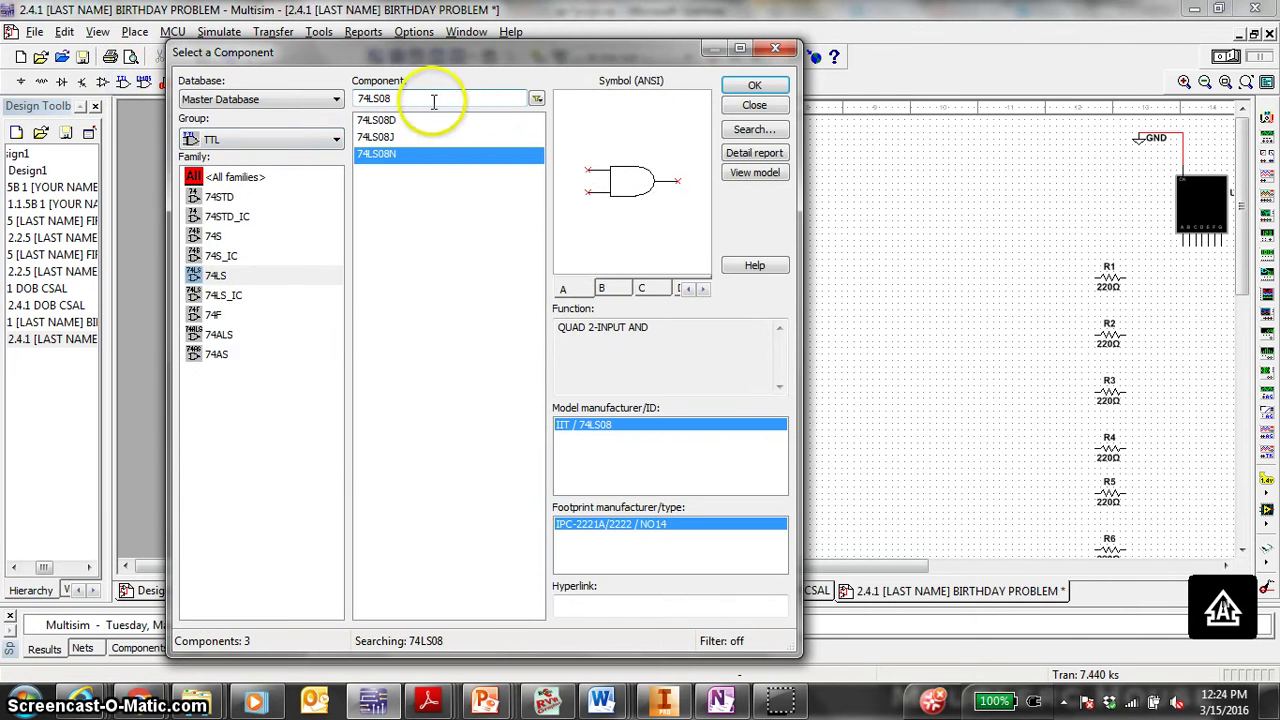
key("BackSpace")
key("BackSpace")
Place 74LS32N OR gate U5A to the right of the AND gates
type("32")
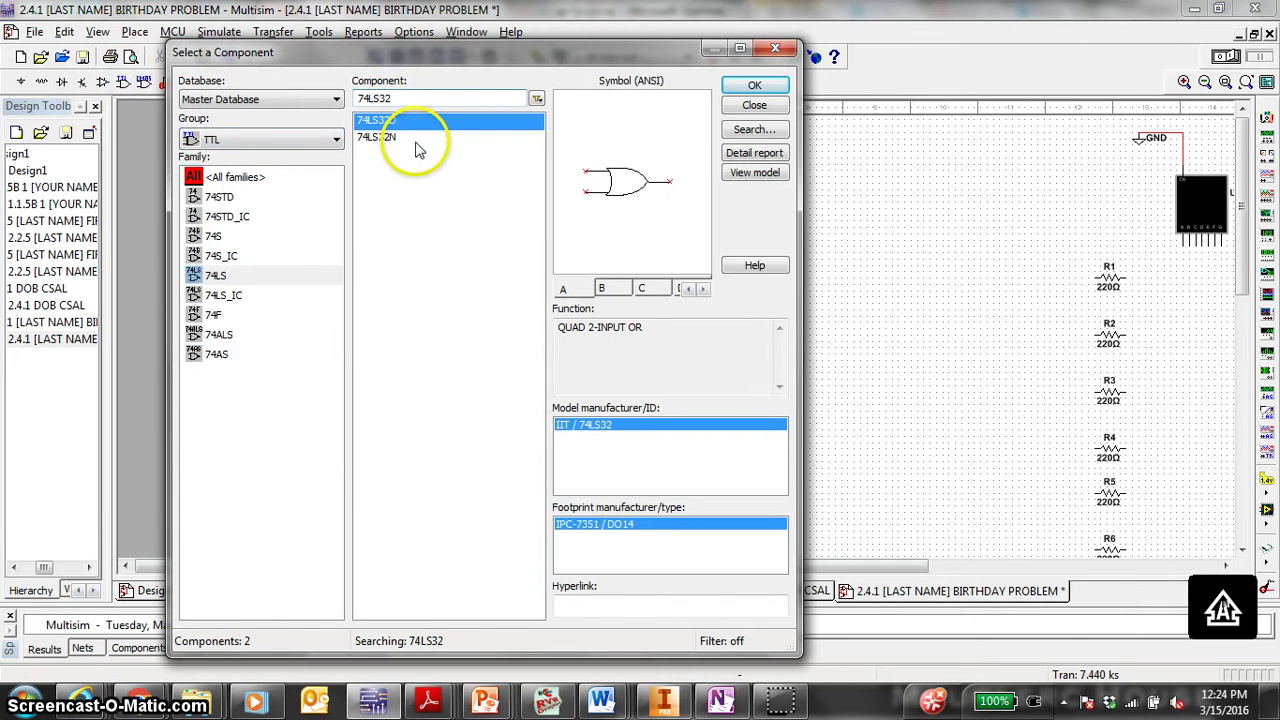
left_click(414, 137)
left_click(754, 85)
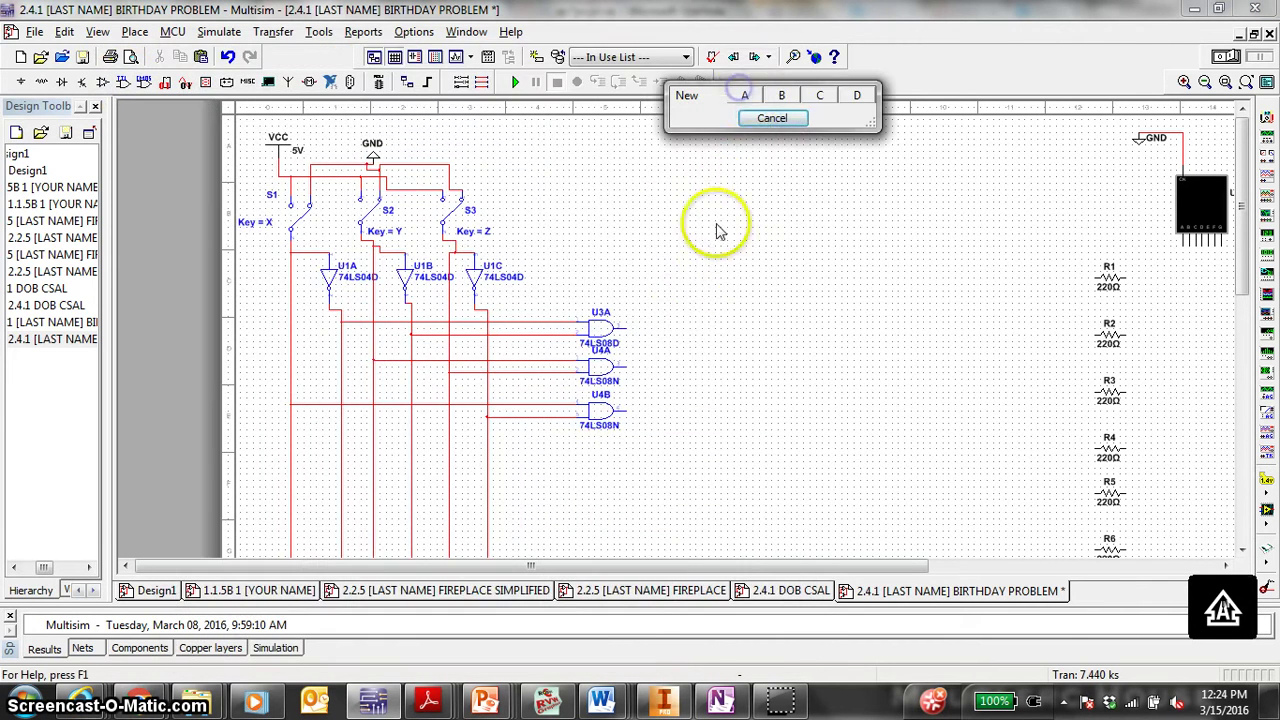
left_click(750, 95)
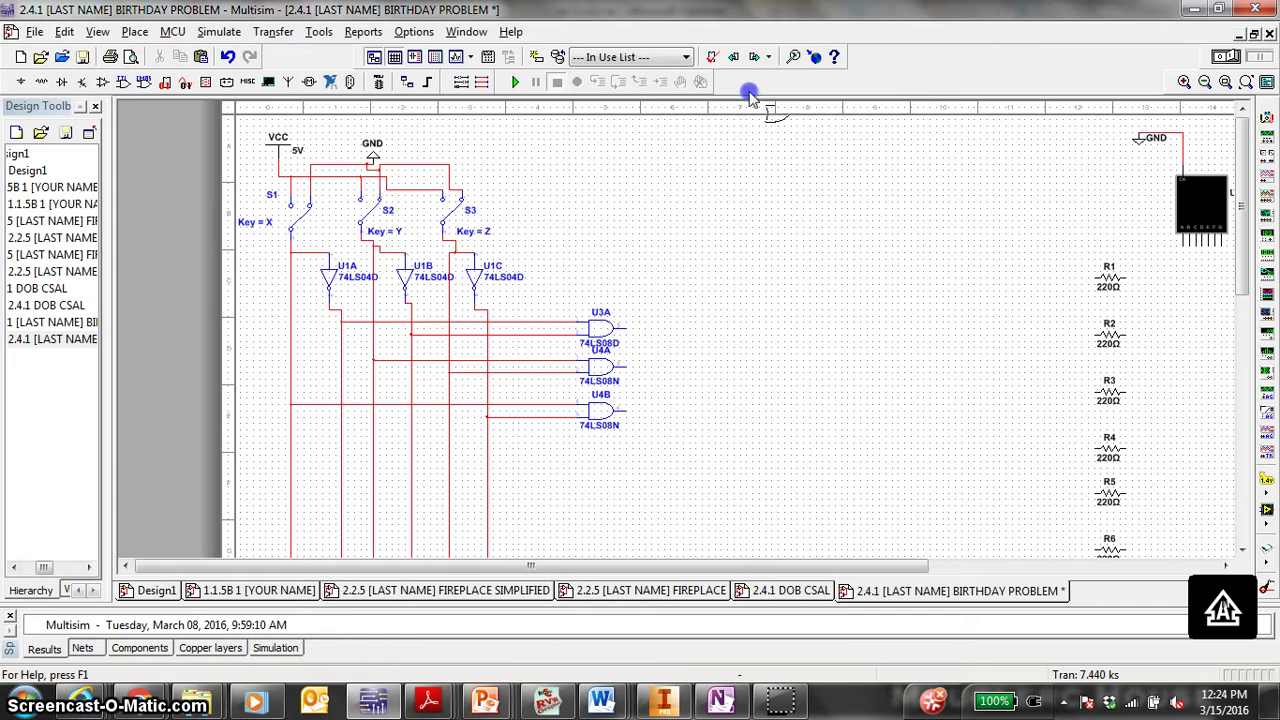
left_click(665, 355)
left_click(660, 382)
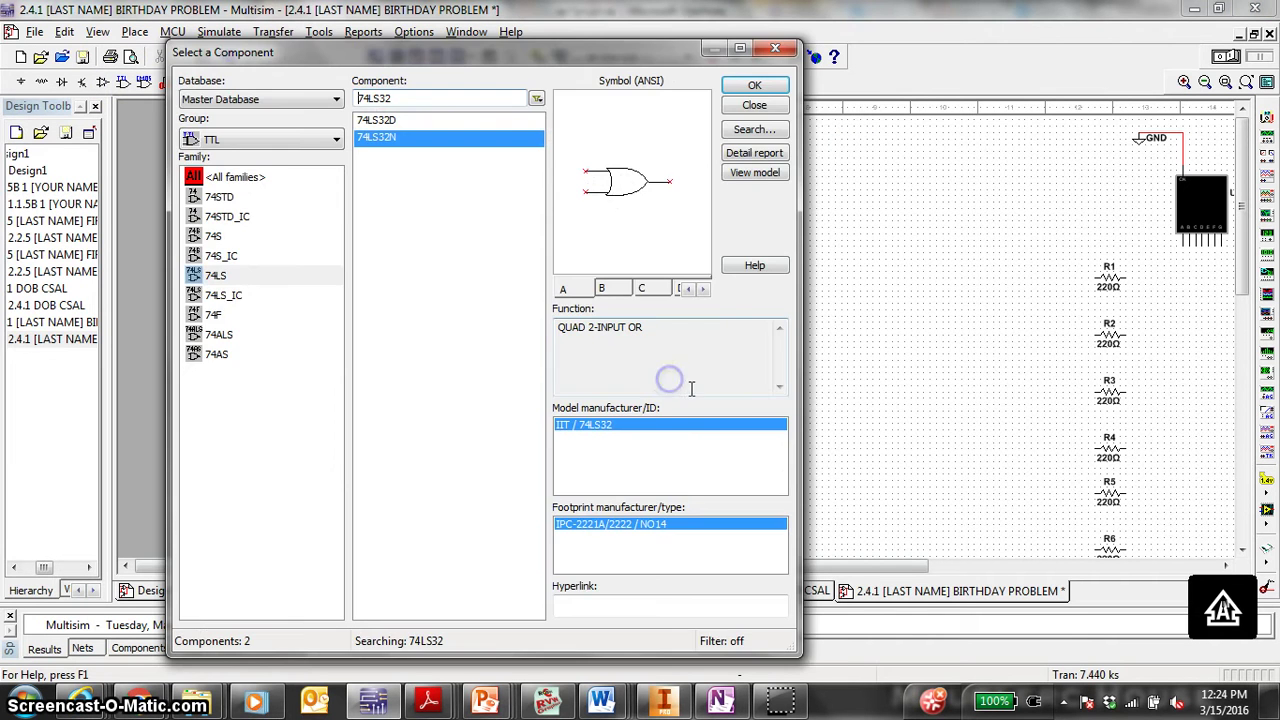
left_click(754, 105)
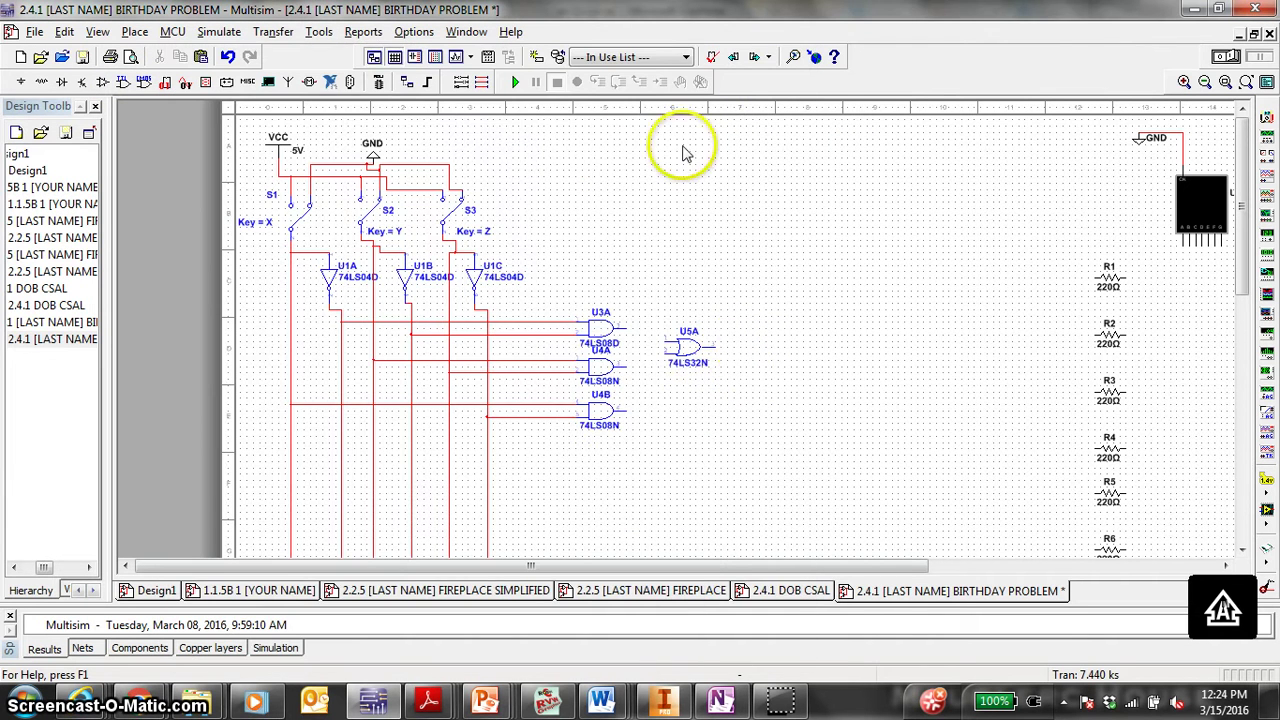
Place a second 74LS32N OR gate, U5B, below U5A
left_click(122, 82)
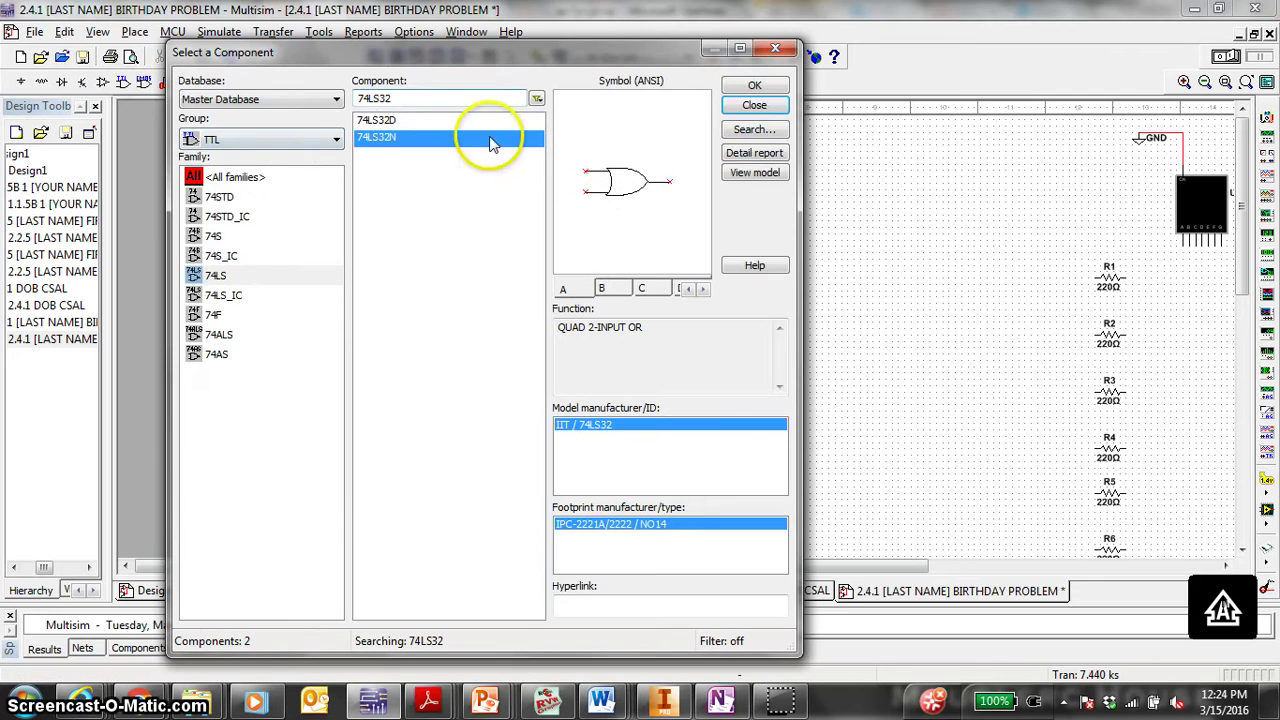
left_click(754, 85)
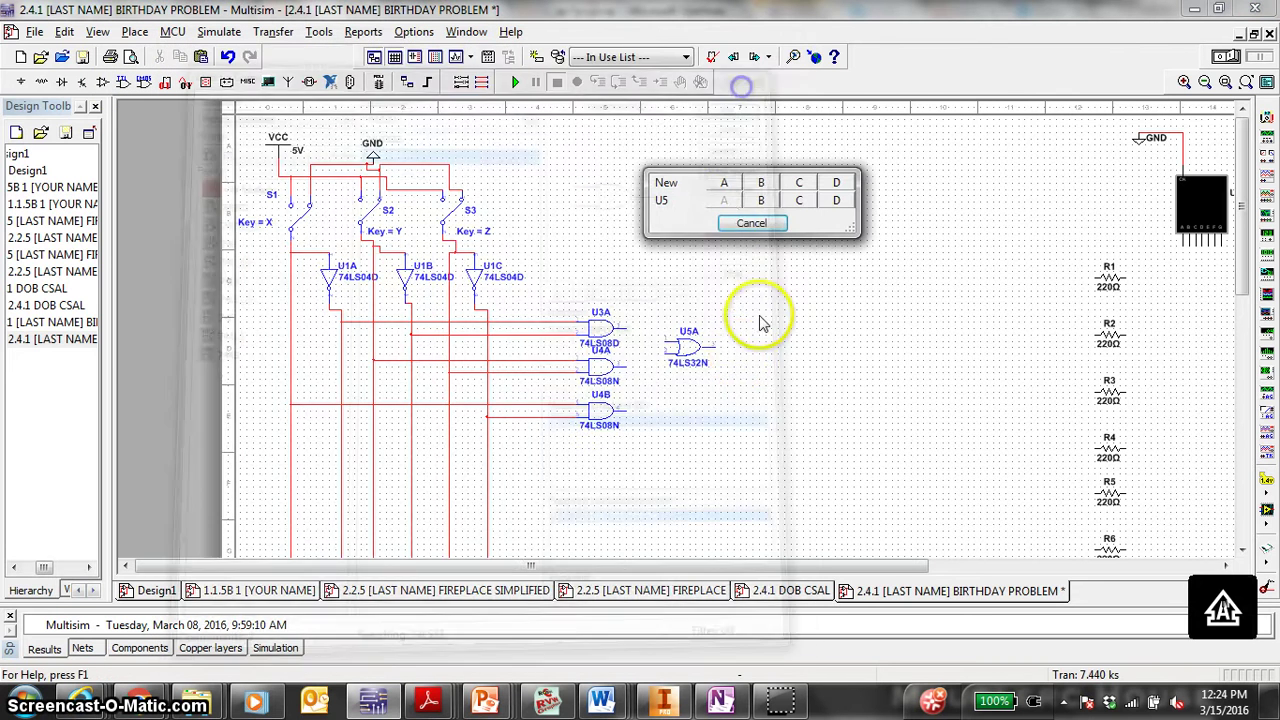
left_click(757, 199)
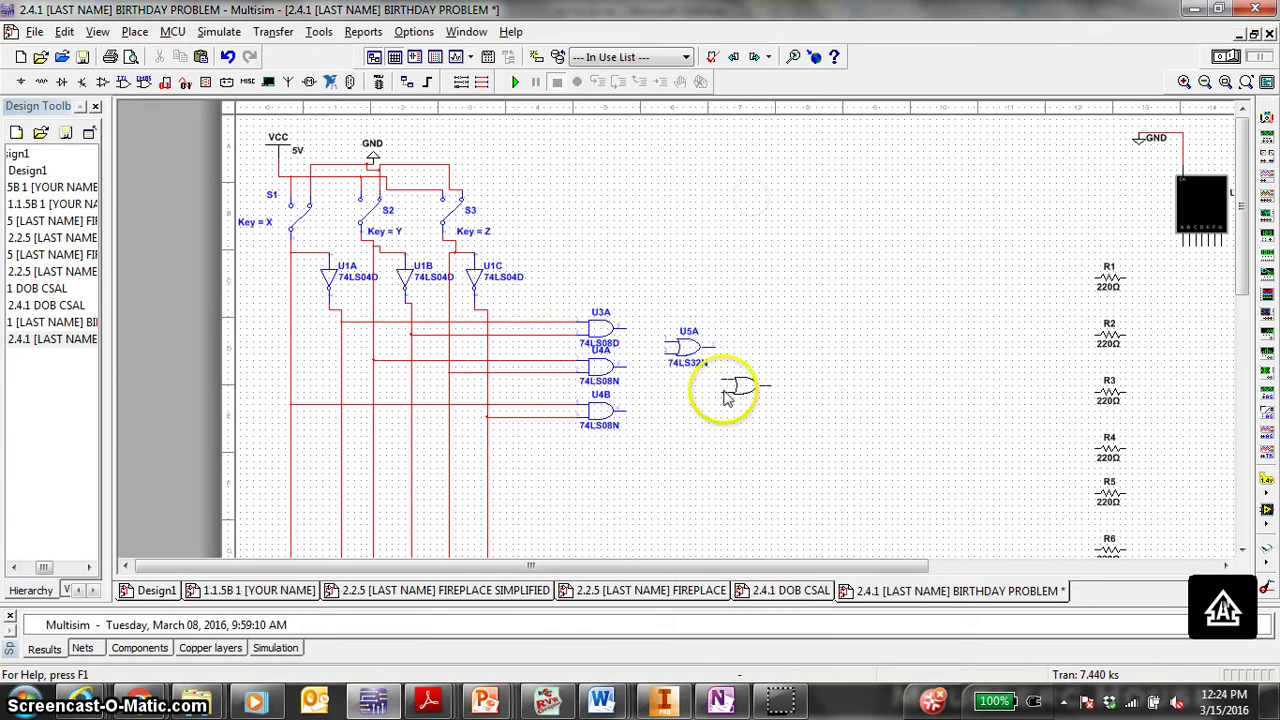
left_click(729, 395)
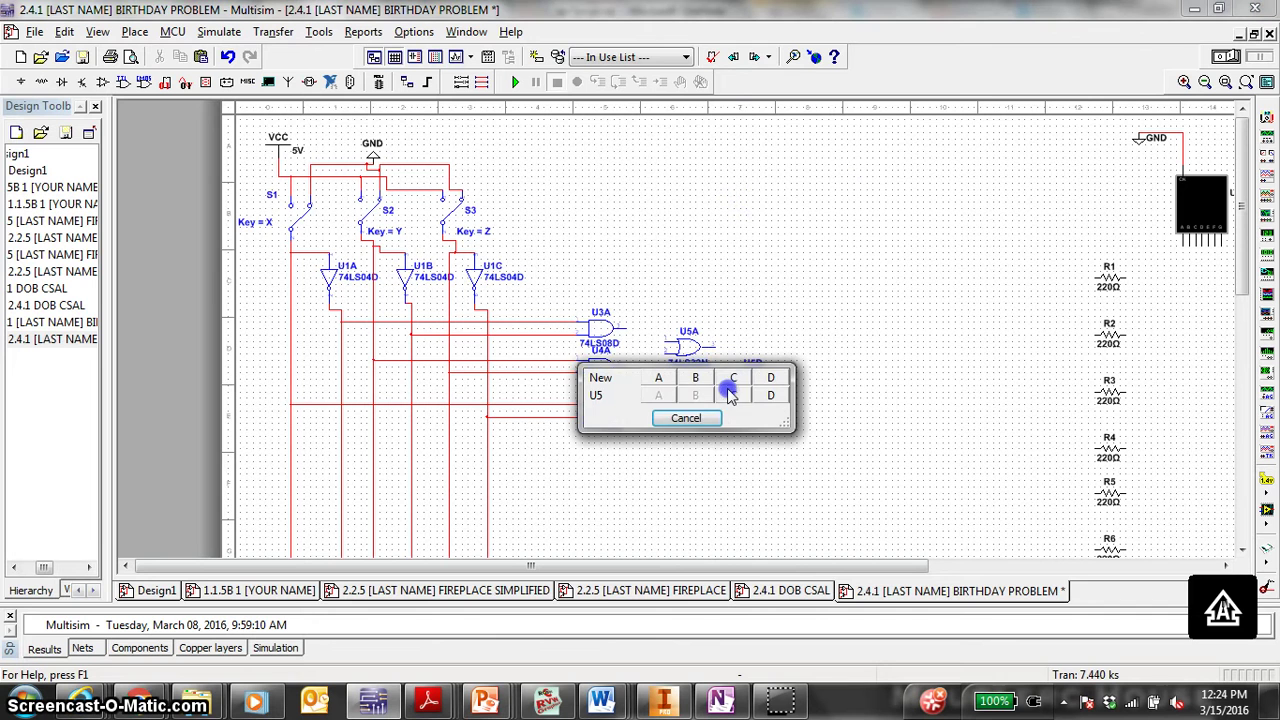
left_click(688, 420)
left_click(741, 105)
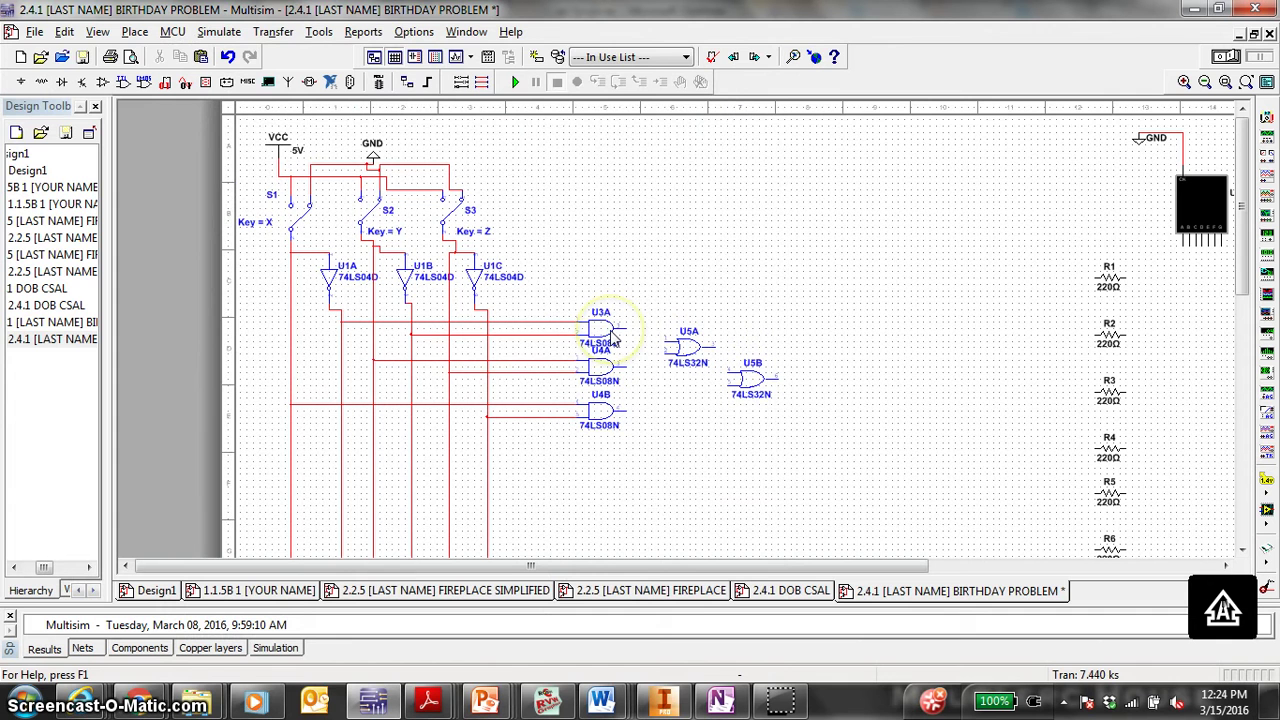
Wire U3A, U4A and U4B outputs into OR gates U5A and U5B
left_click(662, 345)
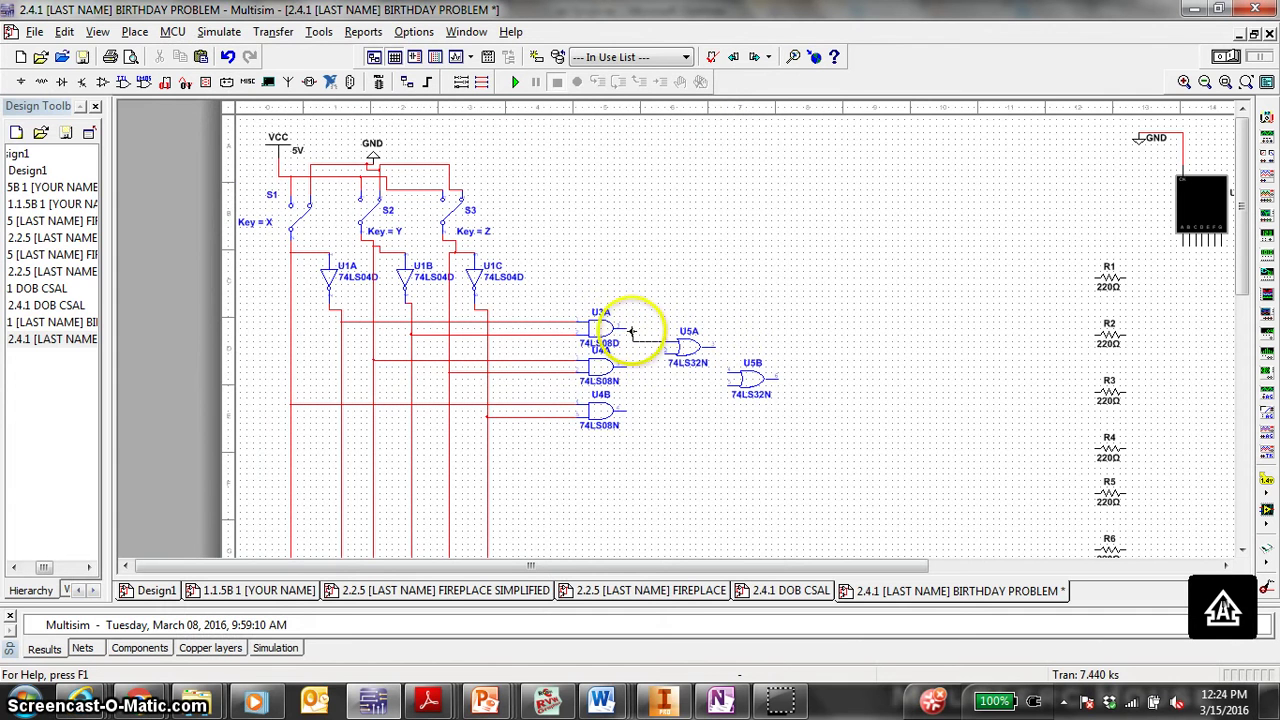
left_click(628, 328)
left_click(665, 352)
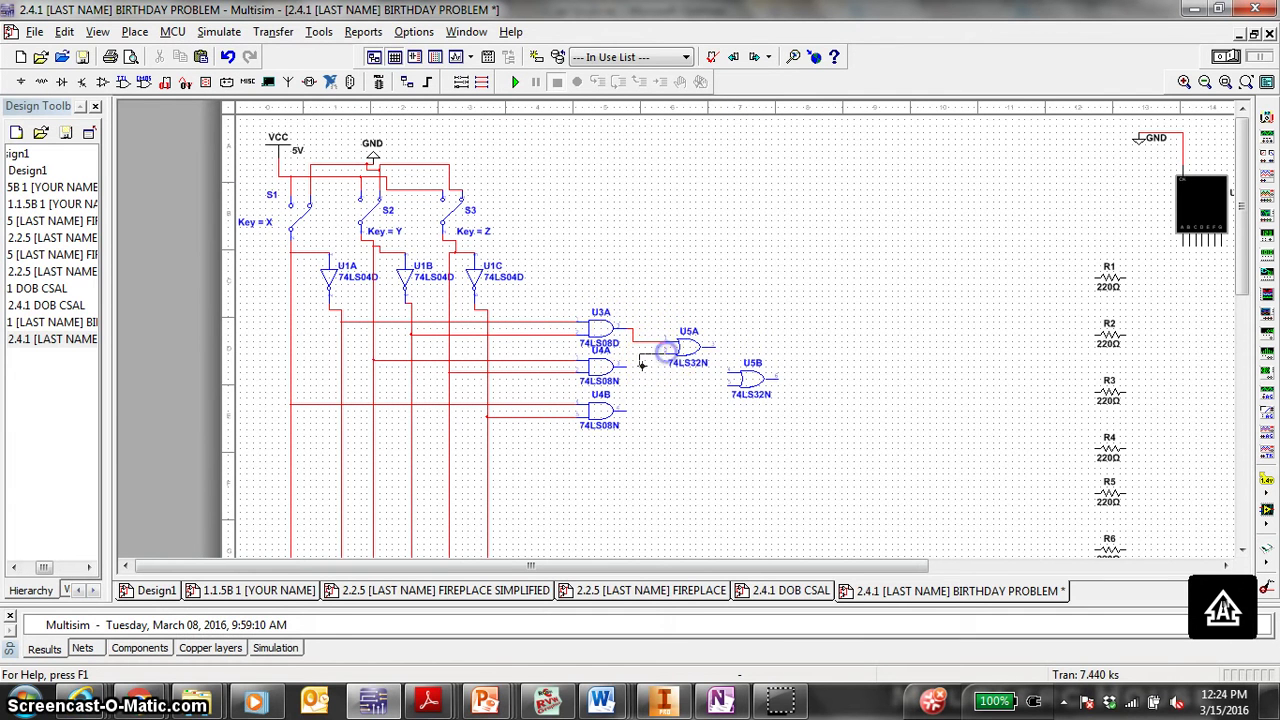
left_click(630, 366)
left_click(713, 348)
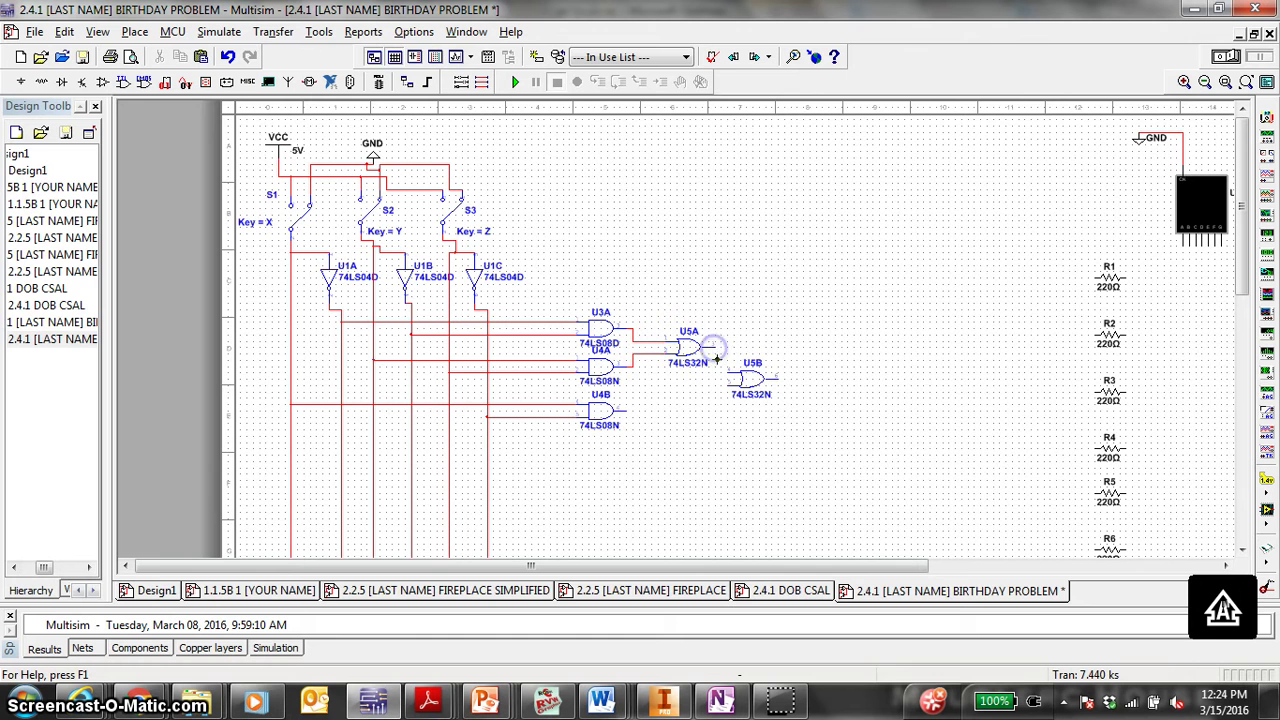
left_click(737, 383)
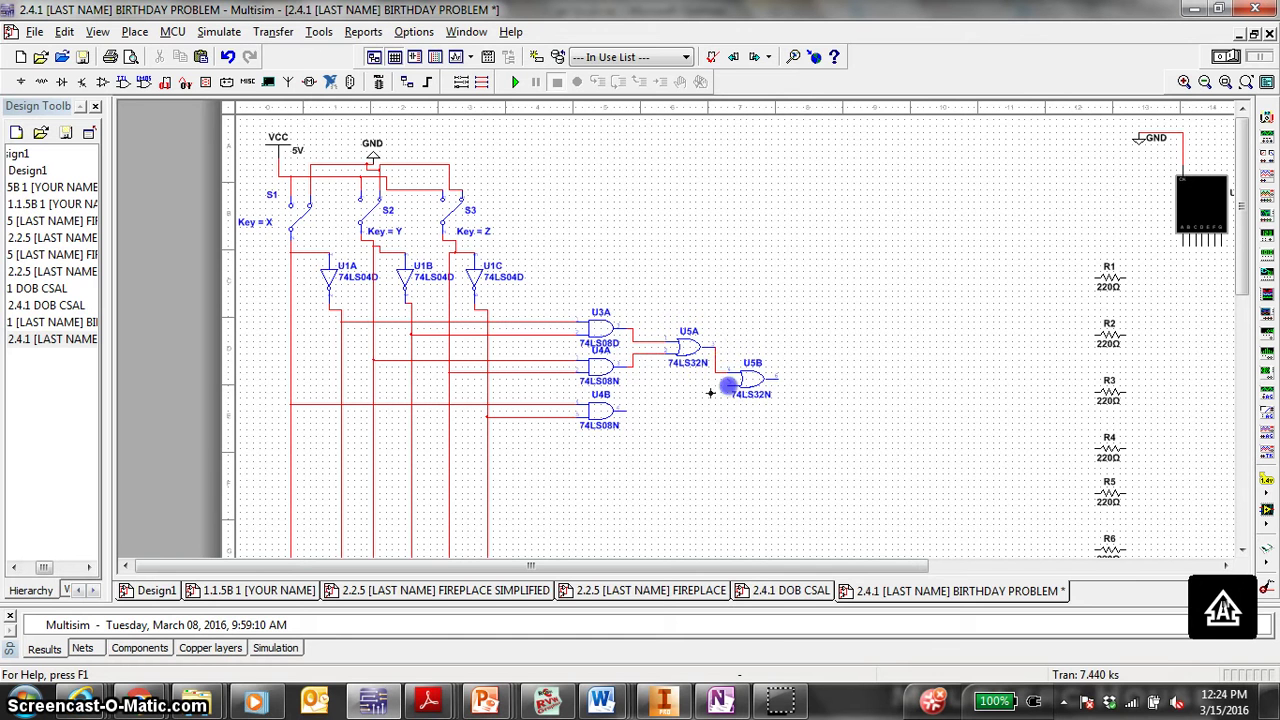
left_click(622, 410)
Route U5B's output through R1 to display U2's pin
left_click(776, 378)
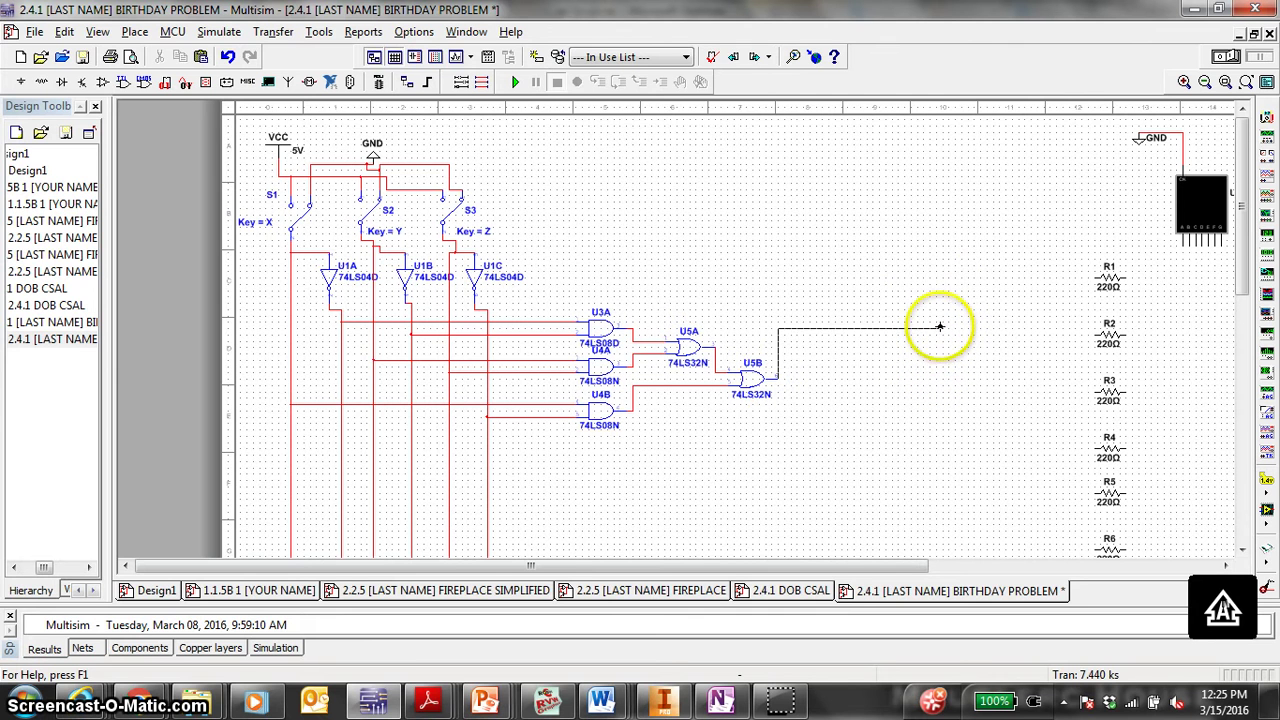
left_click(941, 315)
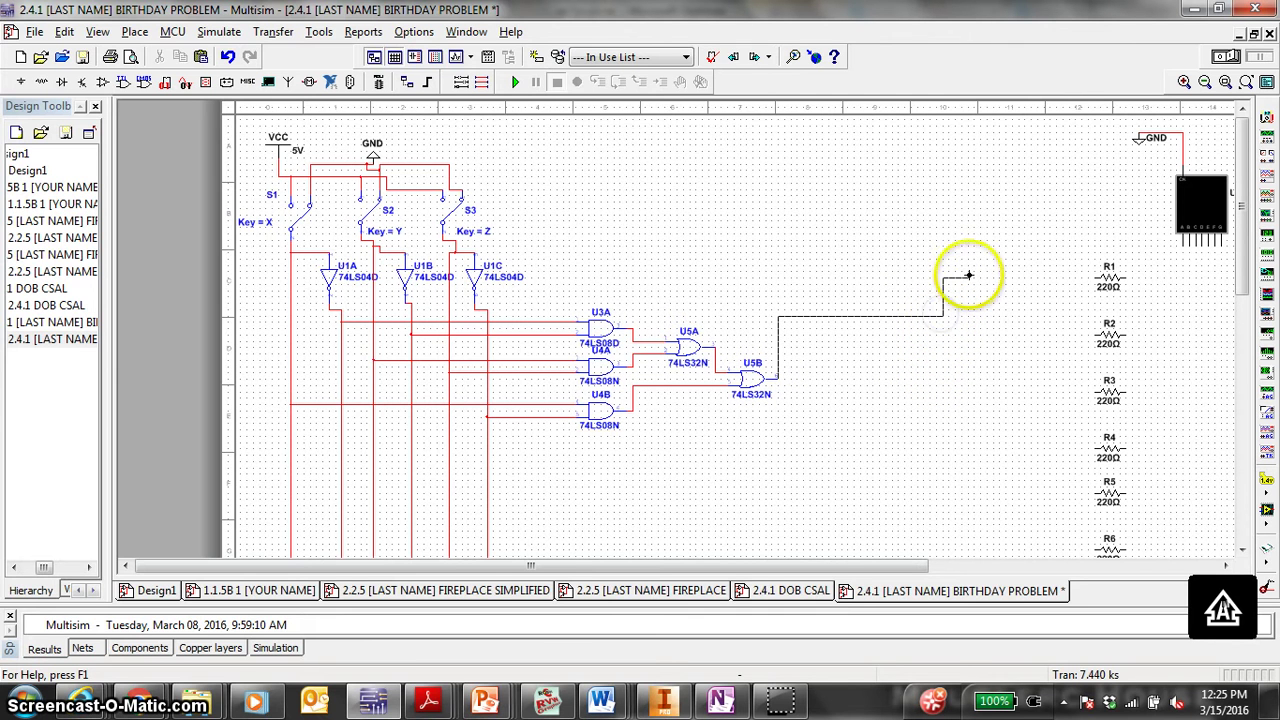
left_click(1090, 277)
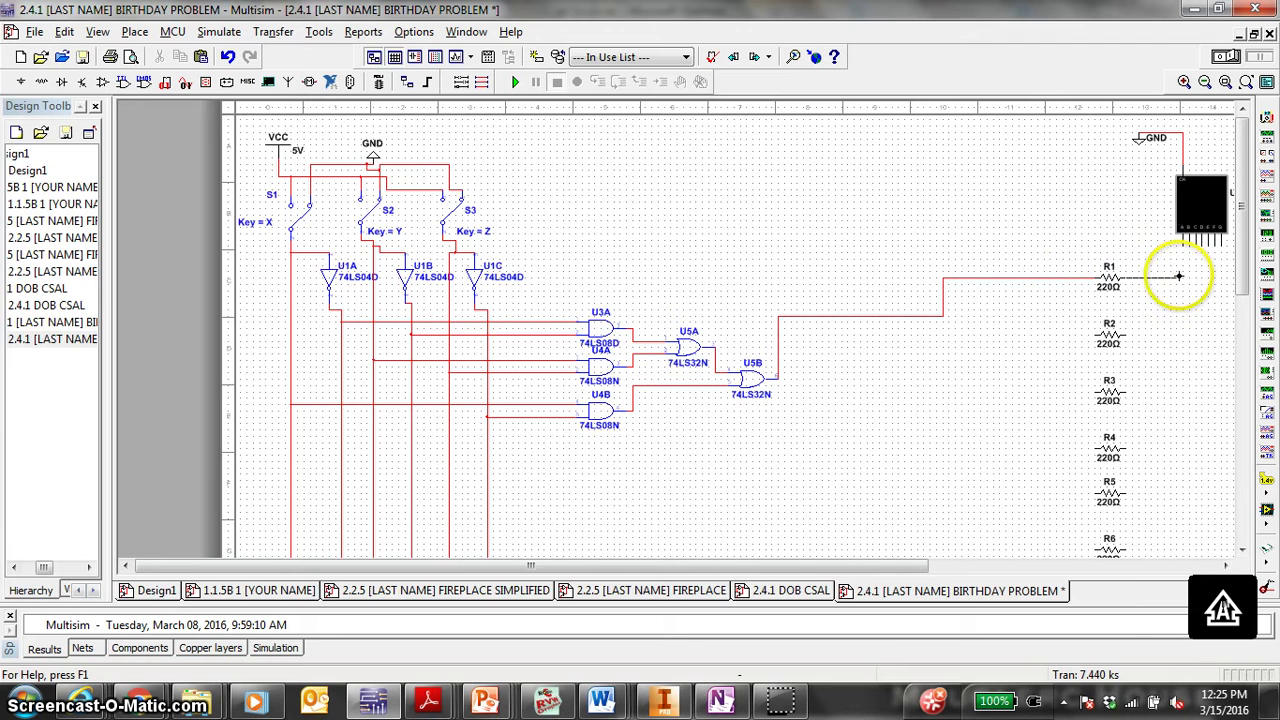
left_click(1183, 245)
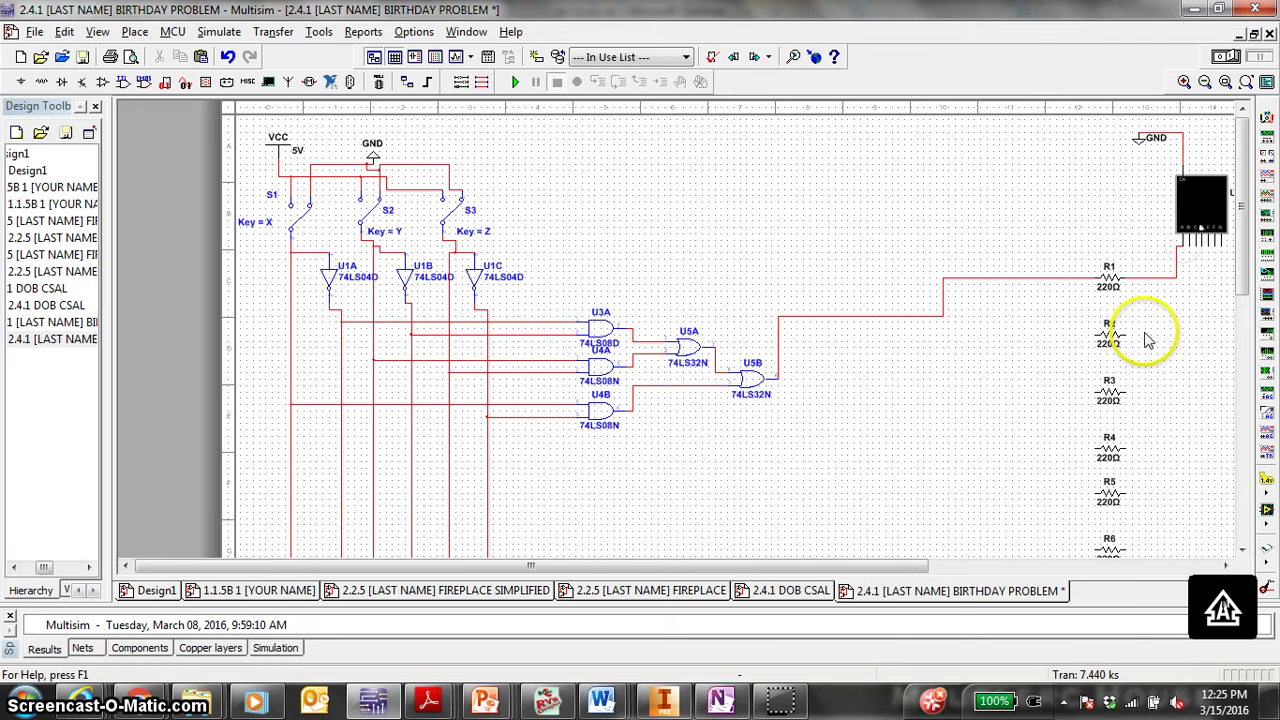
left_click_drag(1143, 337, 986, 329)
scroll(871, 360, "down", 1)
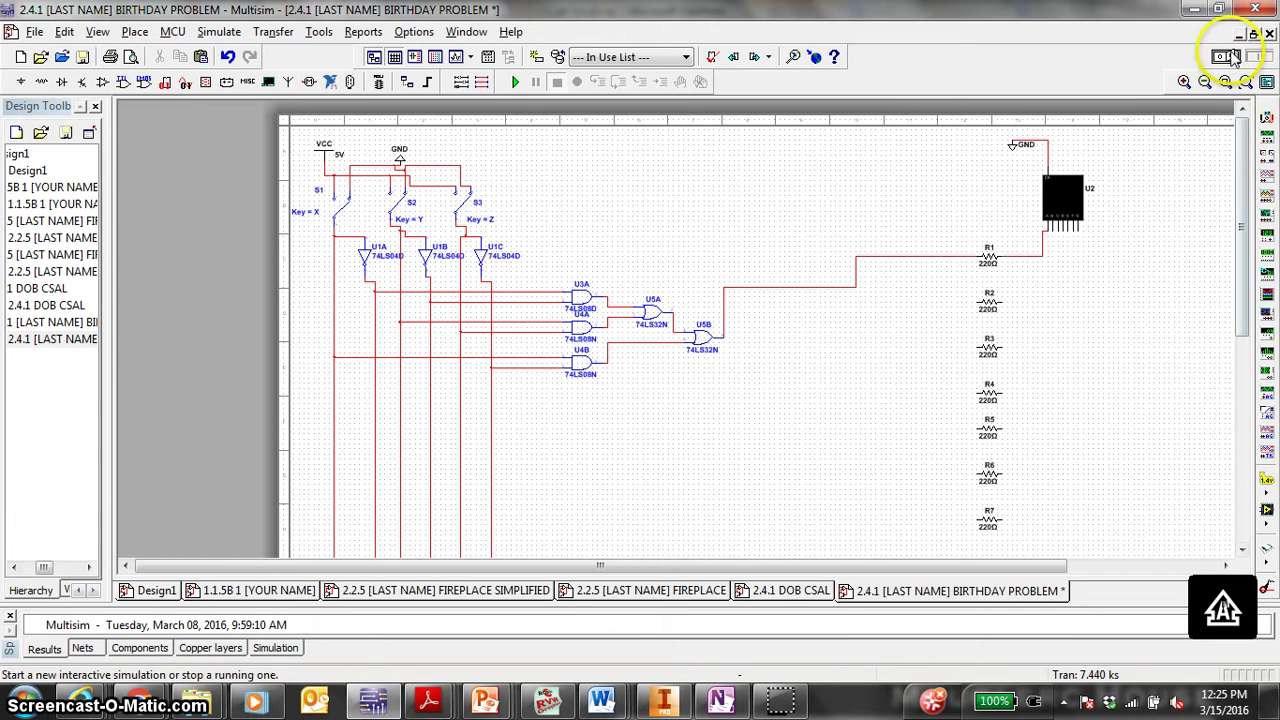
Start the simulation with the Run switch
left_click(1228, 57)
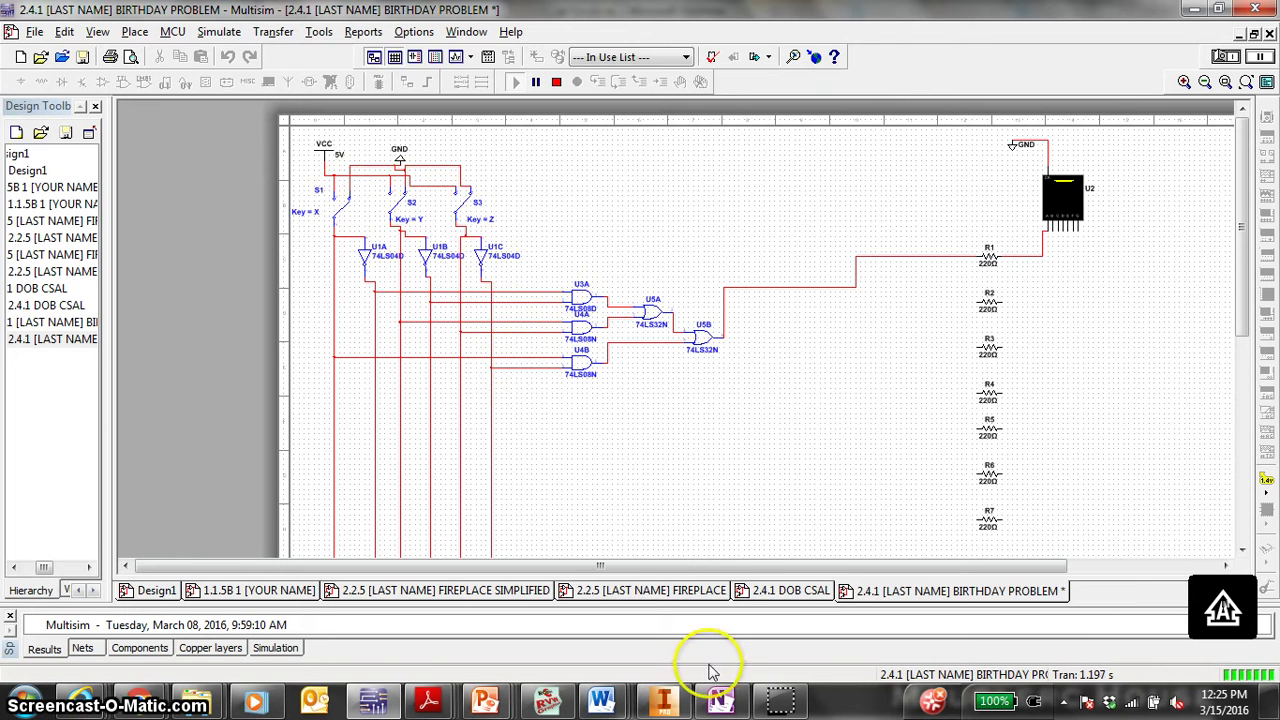
left_click(720, 700)
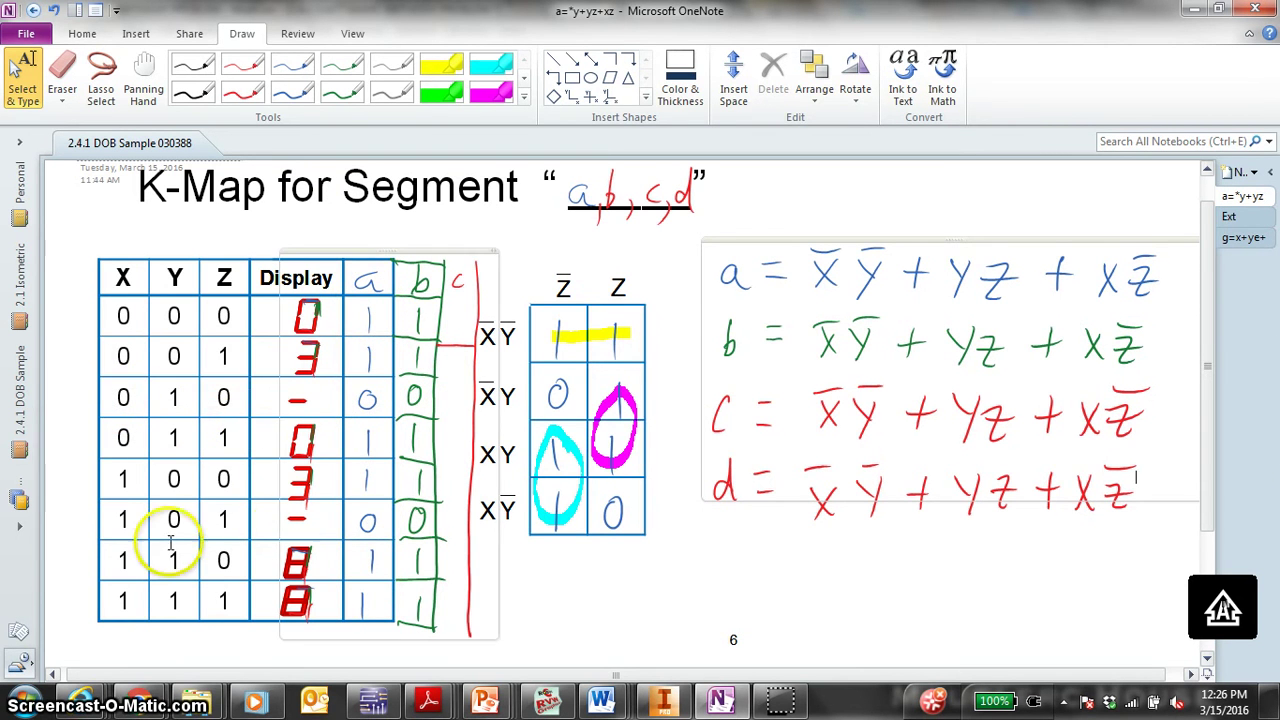
left_click(1194, 9)
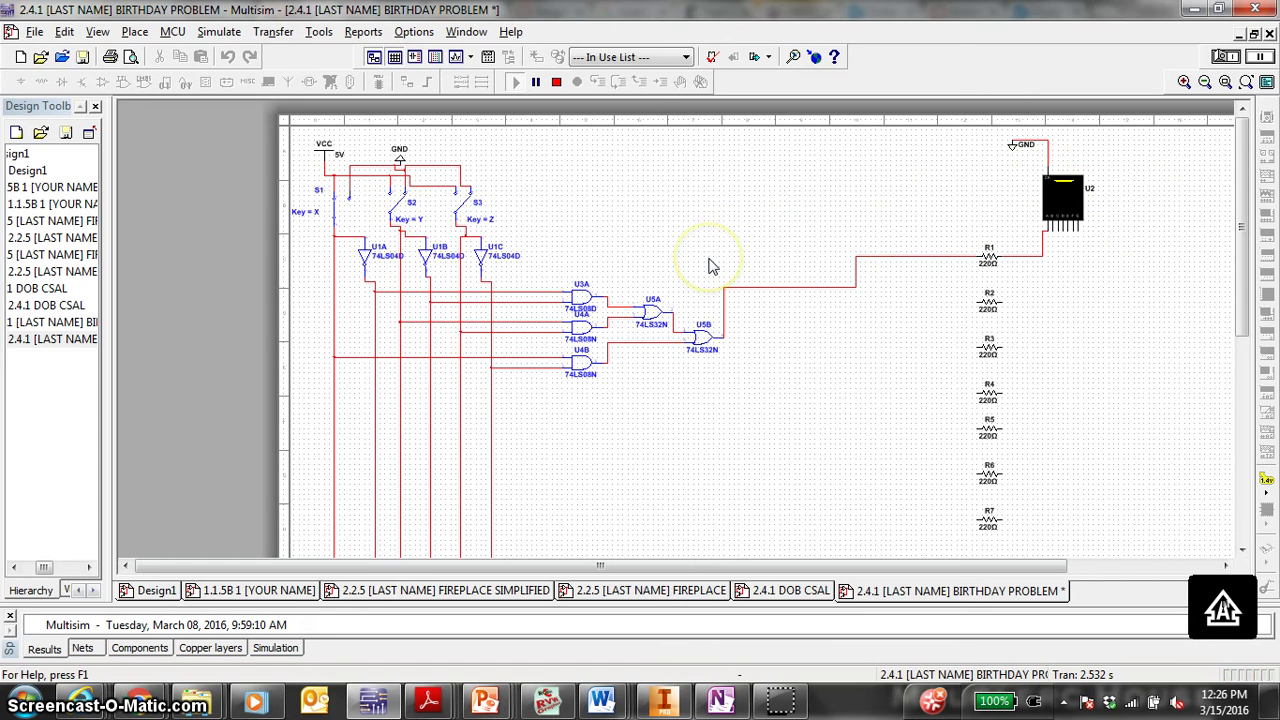
Connect the left pins of R4, R3 and R2 to the OR-gate output wire
left_click(977, 304)
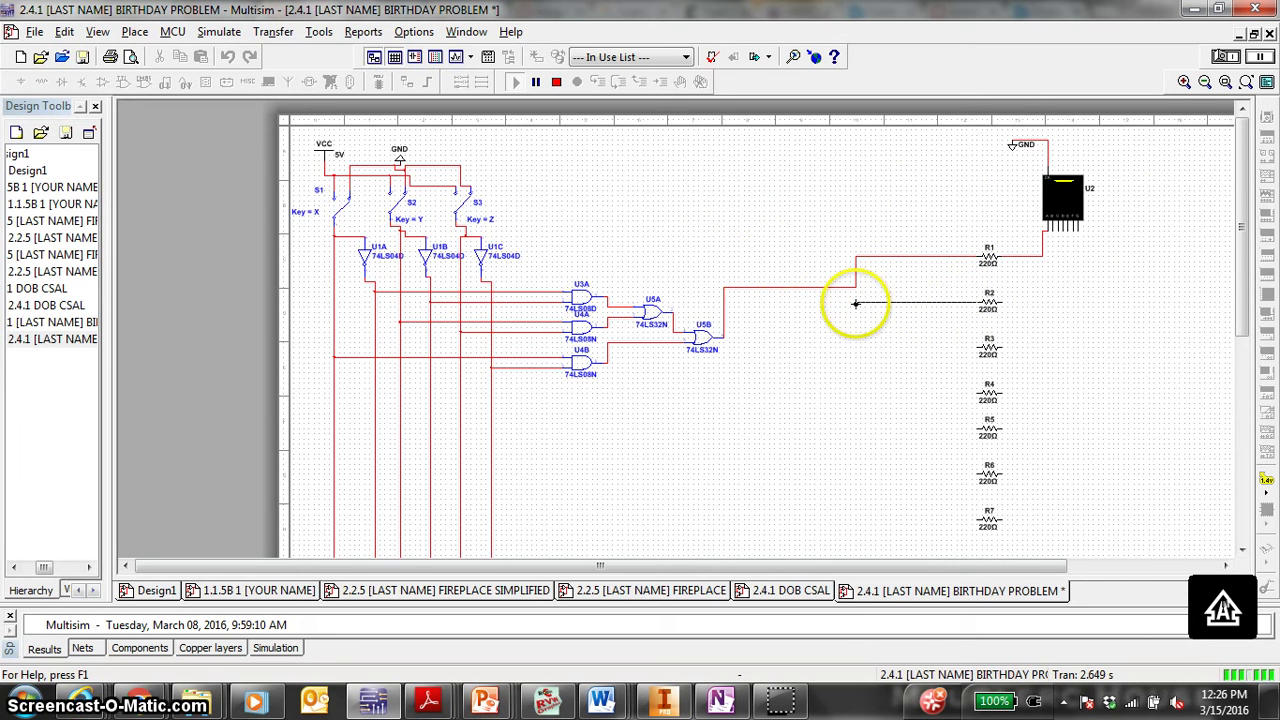
key("Escape")
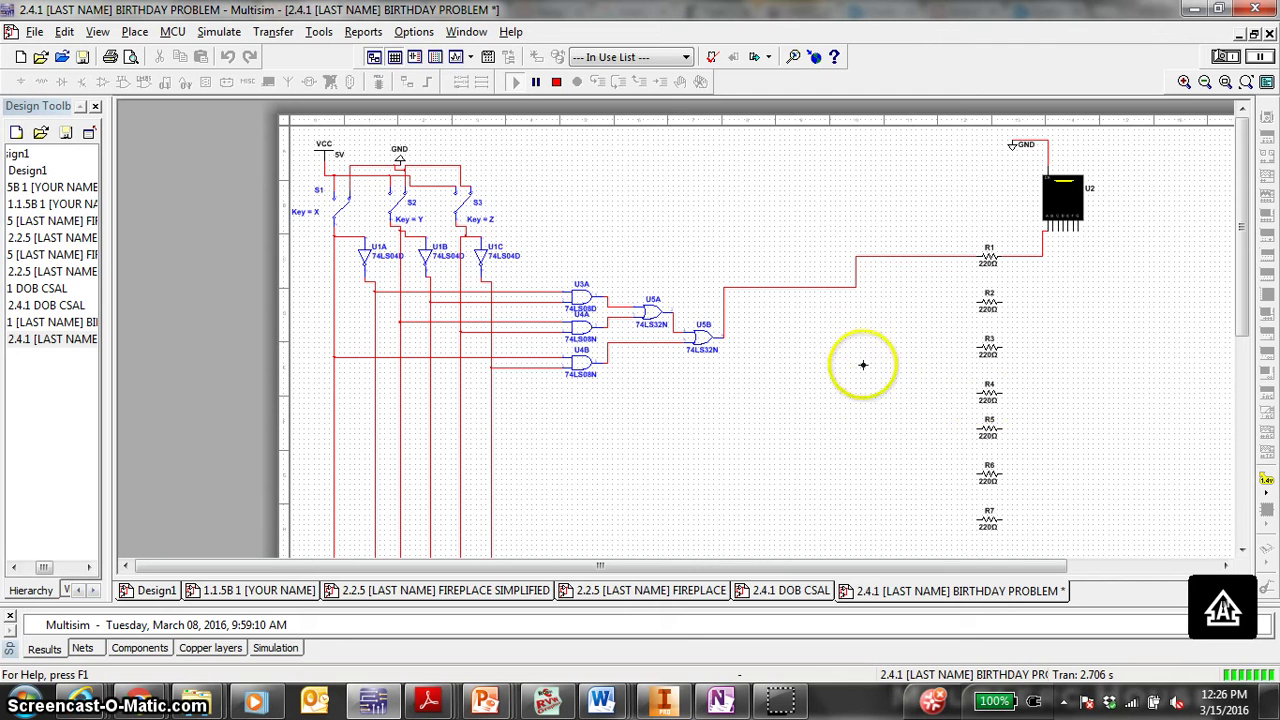
left_click(977, 393)
left_click(852, 392)
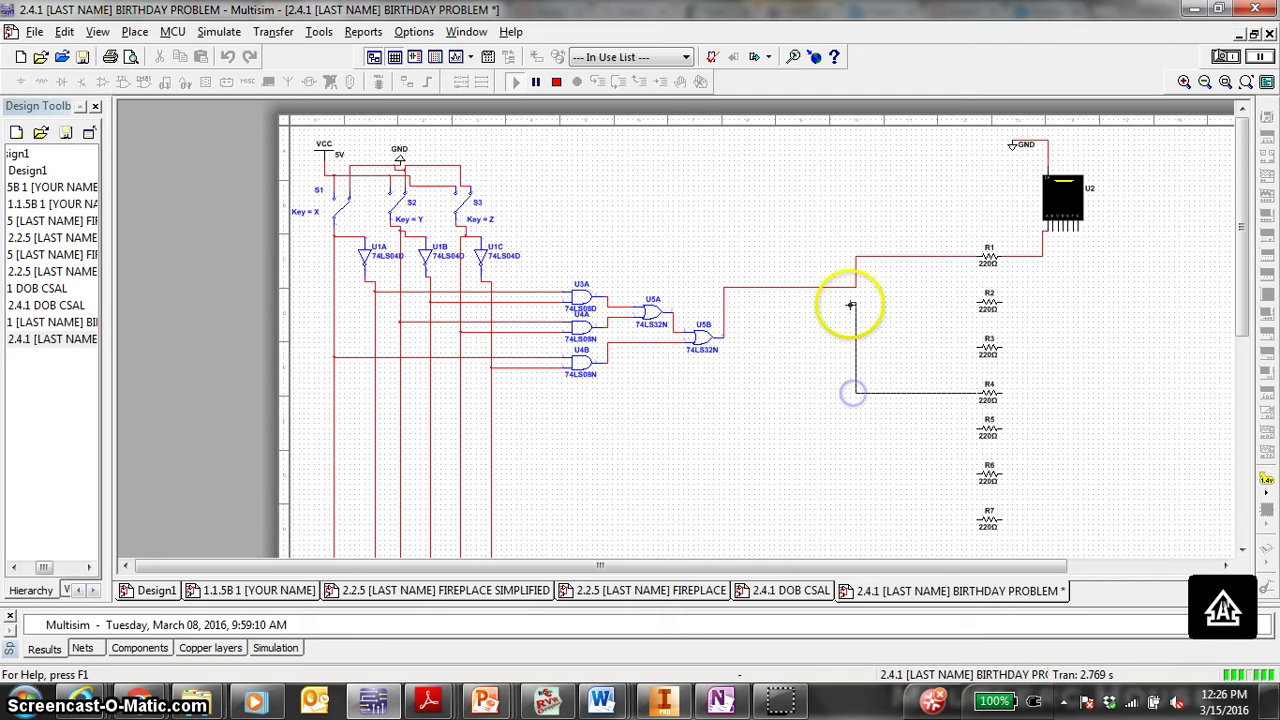
left_click(857, 288)
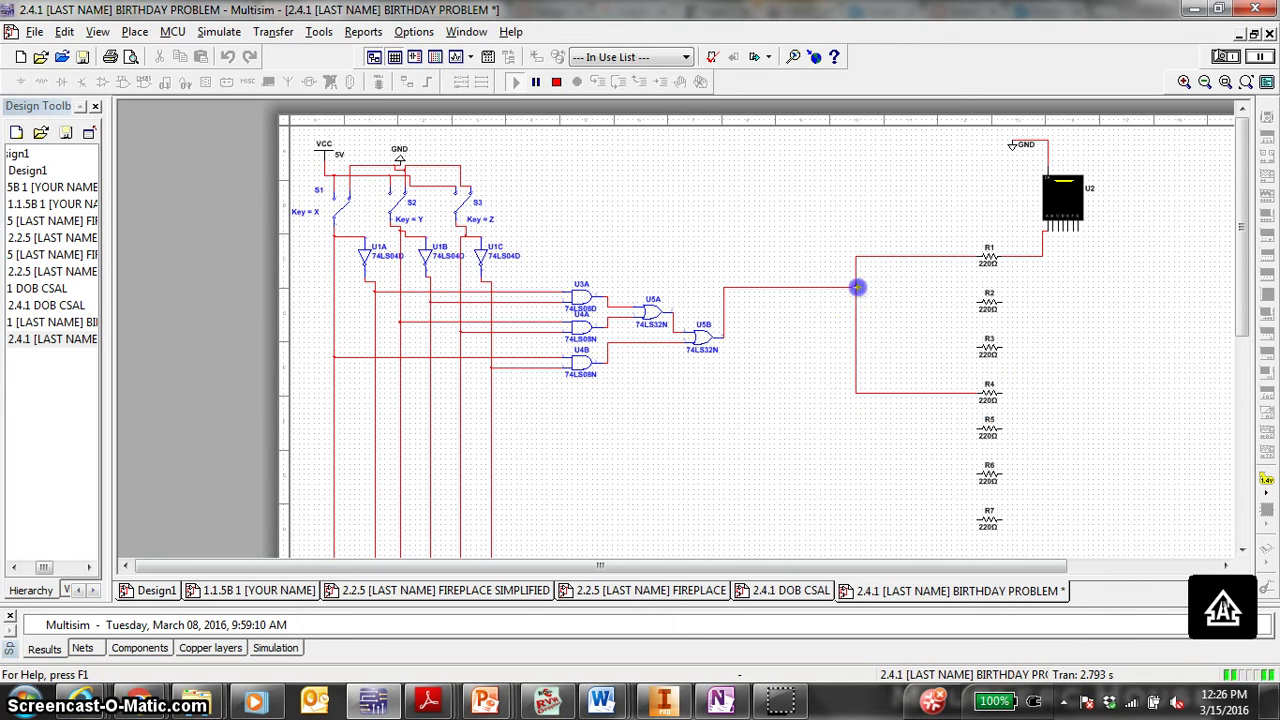
left_click(977, 347)
left_click(857, 347)
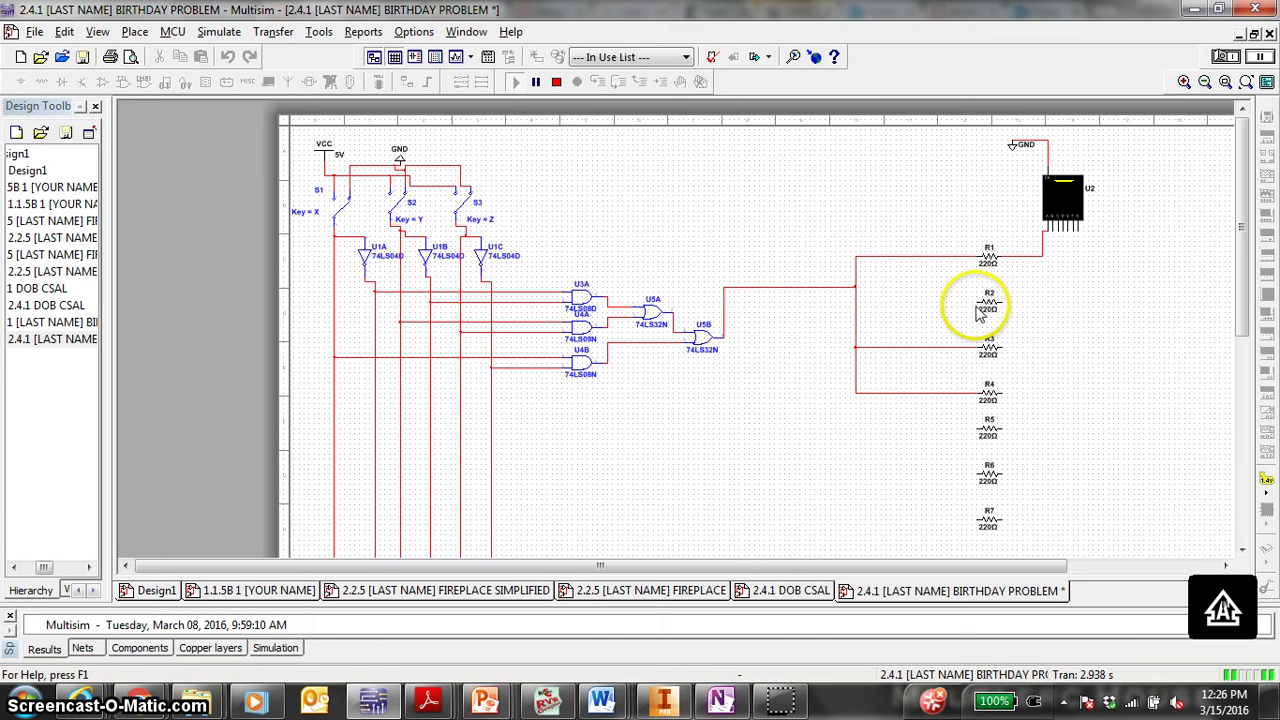
left_click(975, 302)
left_click(857, 302)
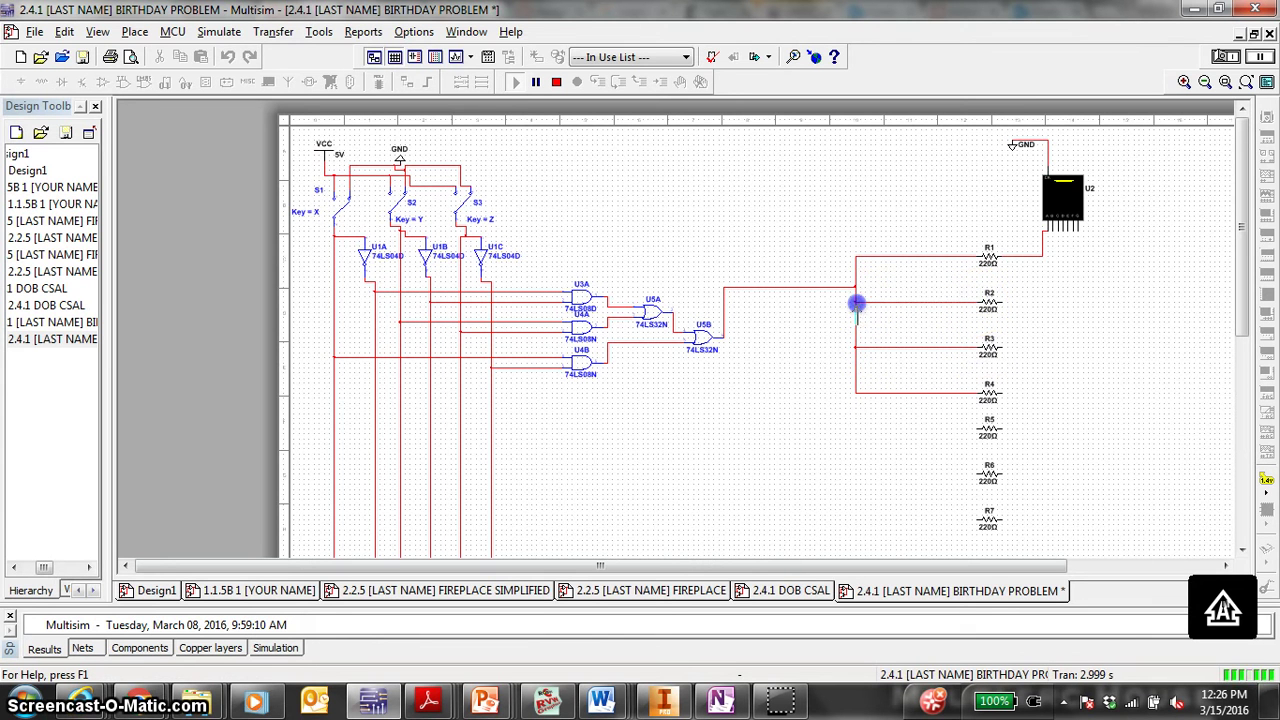
Wire R2's right pin to display U2's segment B pin
left_click(1001, 302)
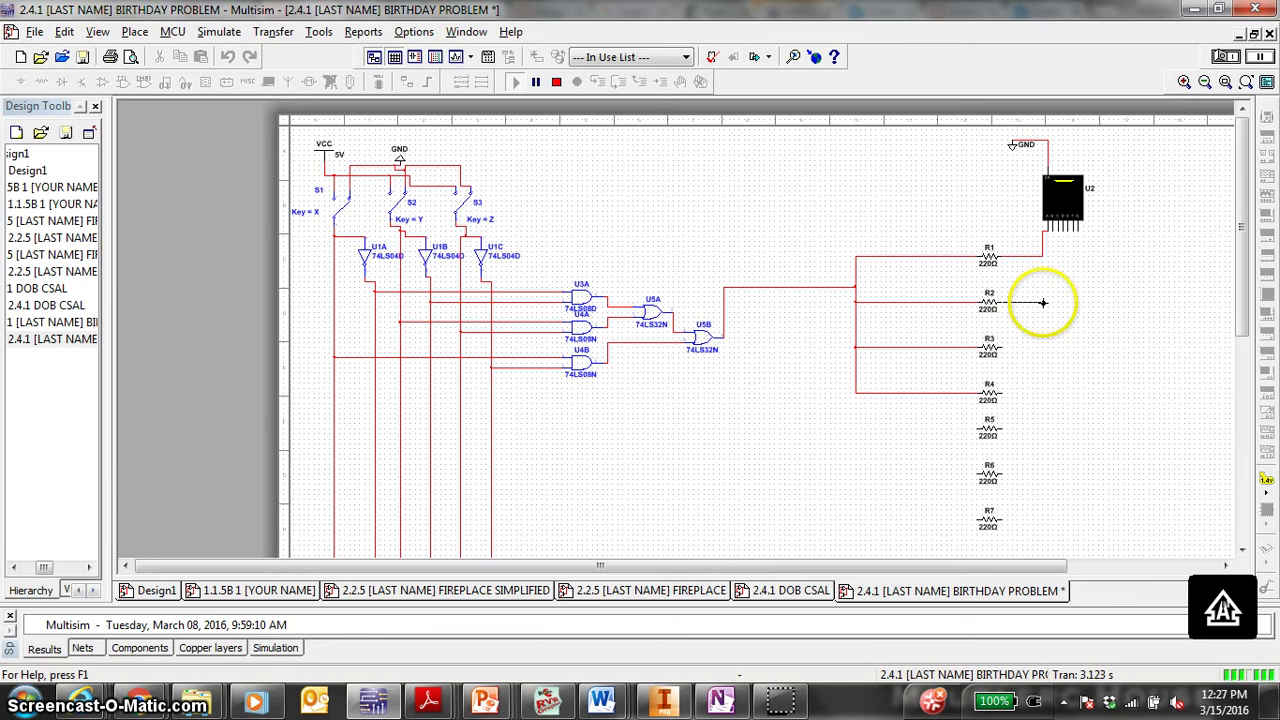
left_click(1052, 229)
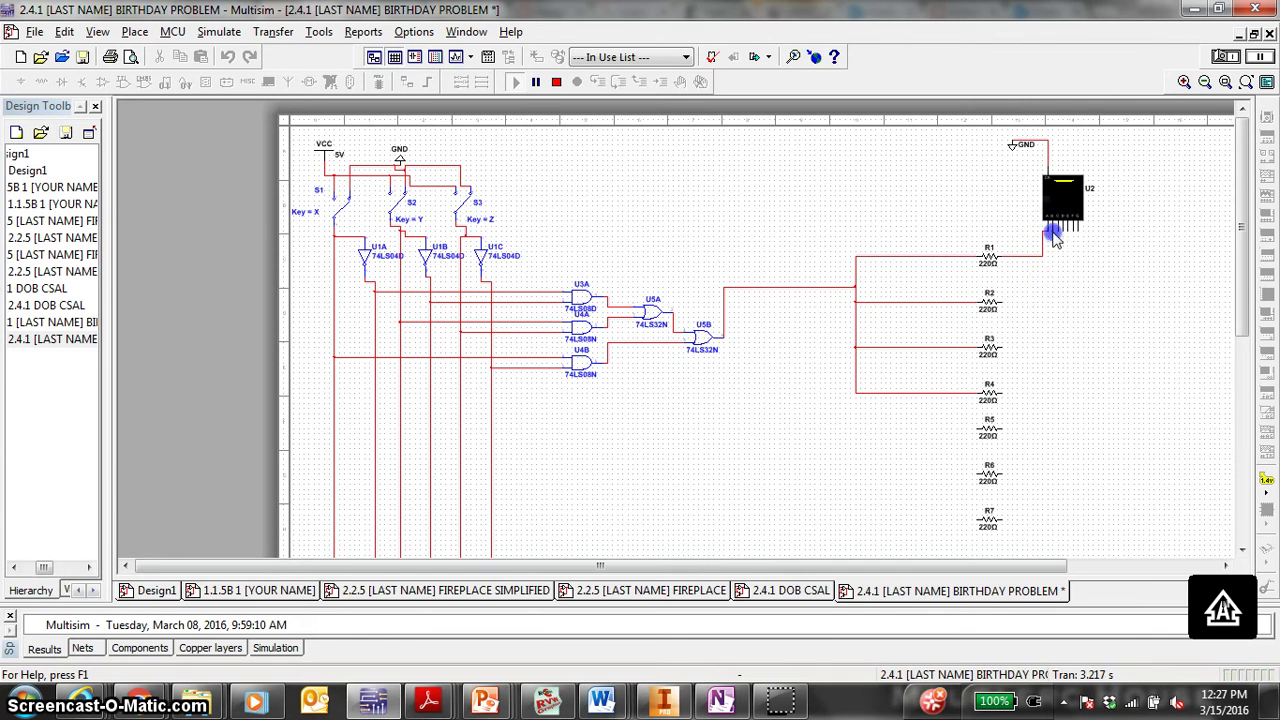
left_click(1001, 347)
right_click(1064, 345)
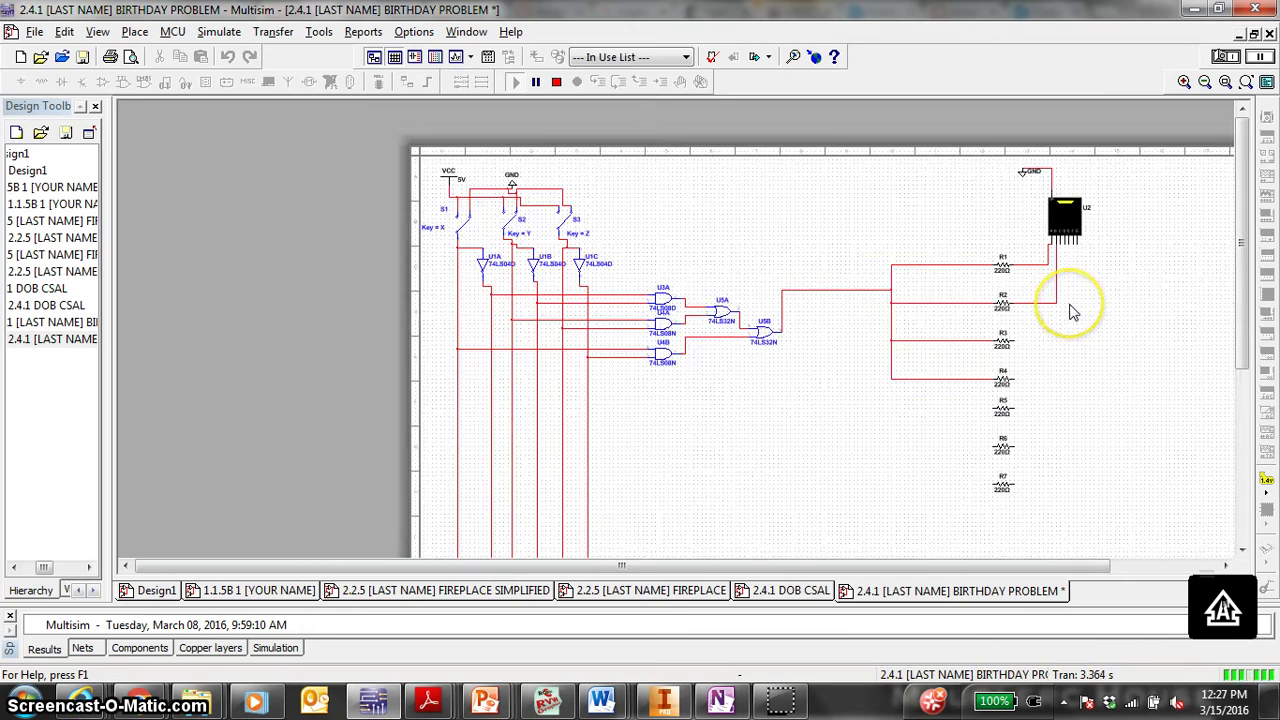
scroll(1067, 300, "up", 4)
left_click_drag(1054, 346, 1014, 350)
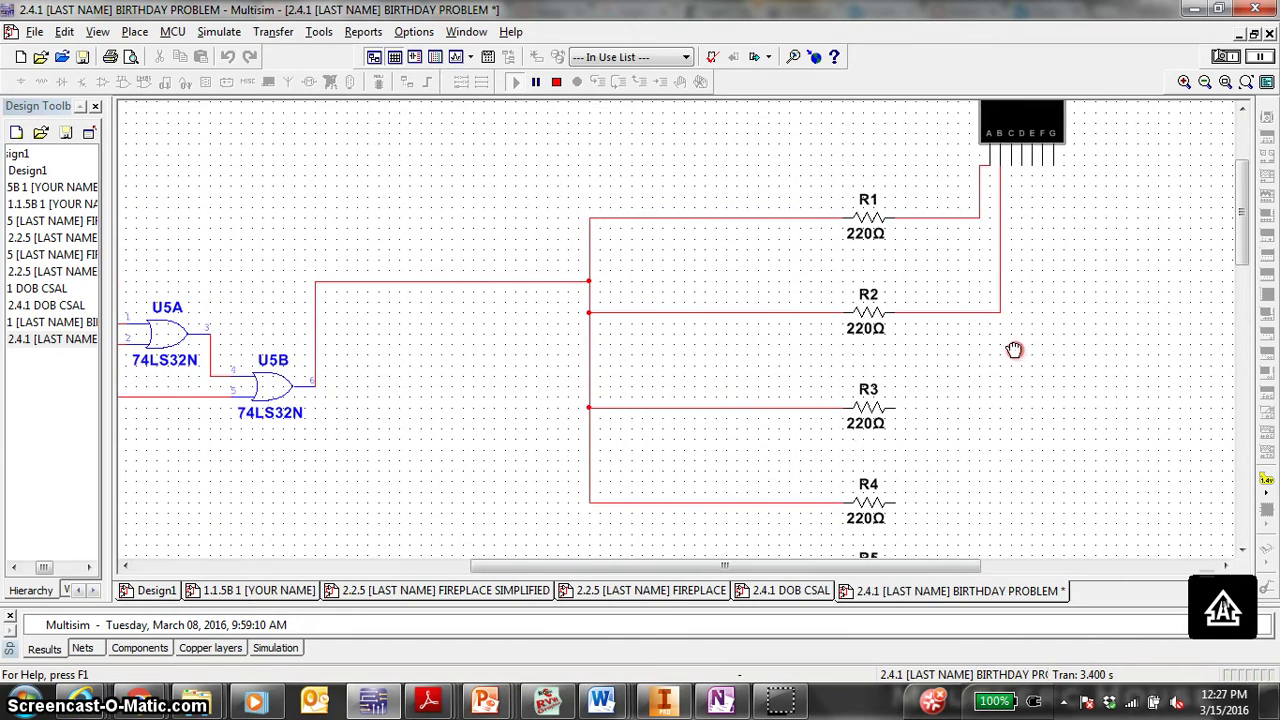
Wire R3 and R4 right pins to display segment pins C and D
left_click(896, 408)
left_click(1021, 406)
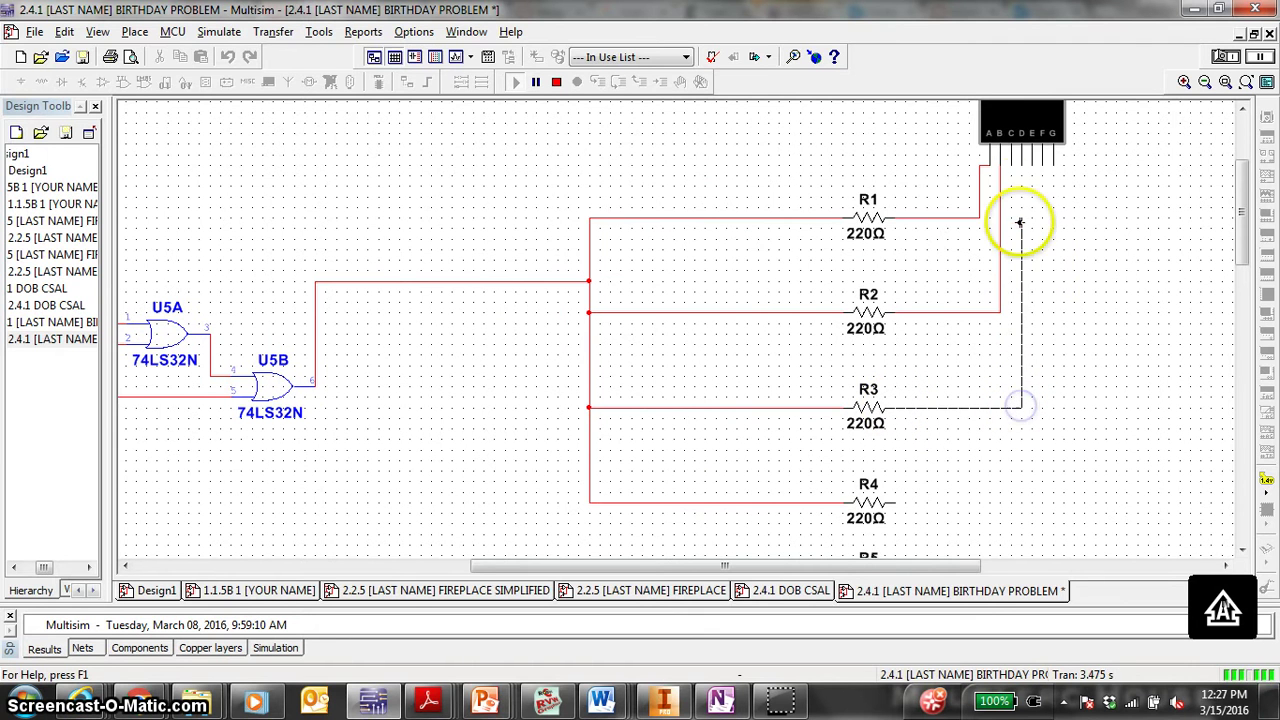
left_click(1020, 172)
left_click(1018, 220)
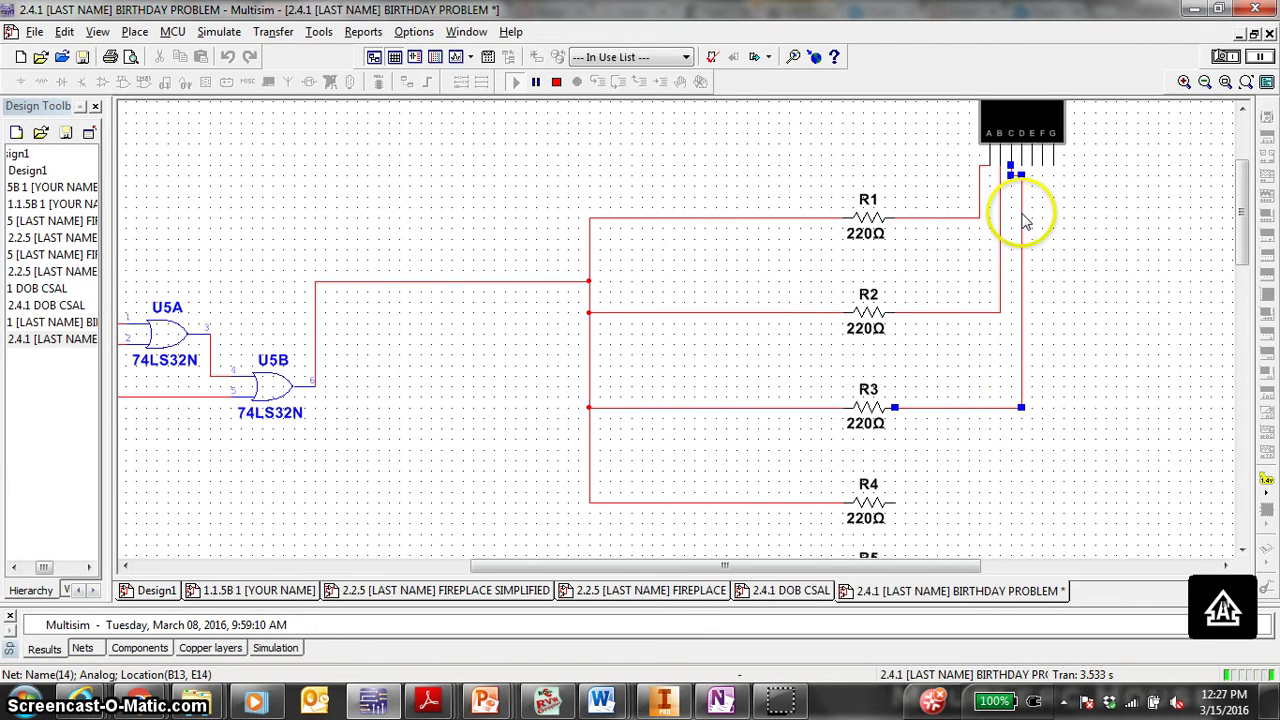
left_click_drag(1020, 208, 1011, 214)
left_click(1022, 168)
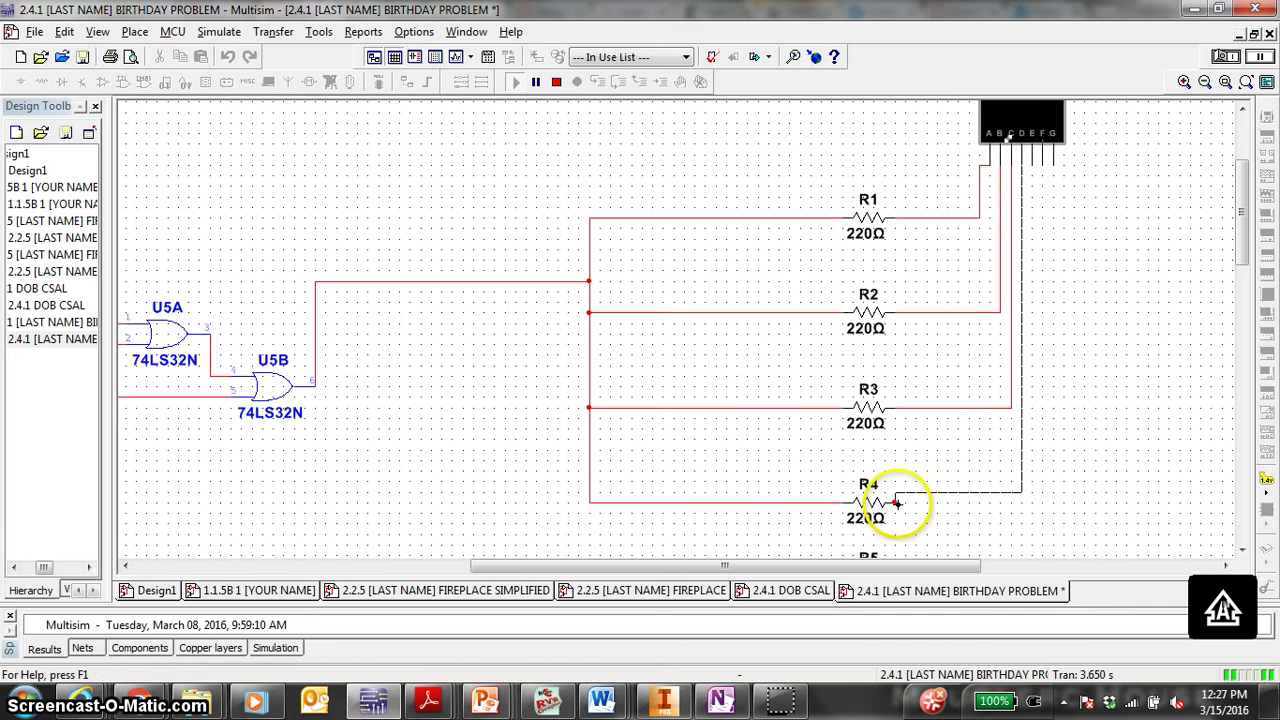
left_click(895, 503)
scroll(931, 451, "down", 1)
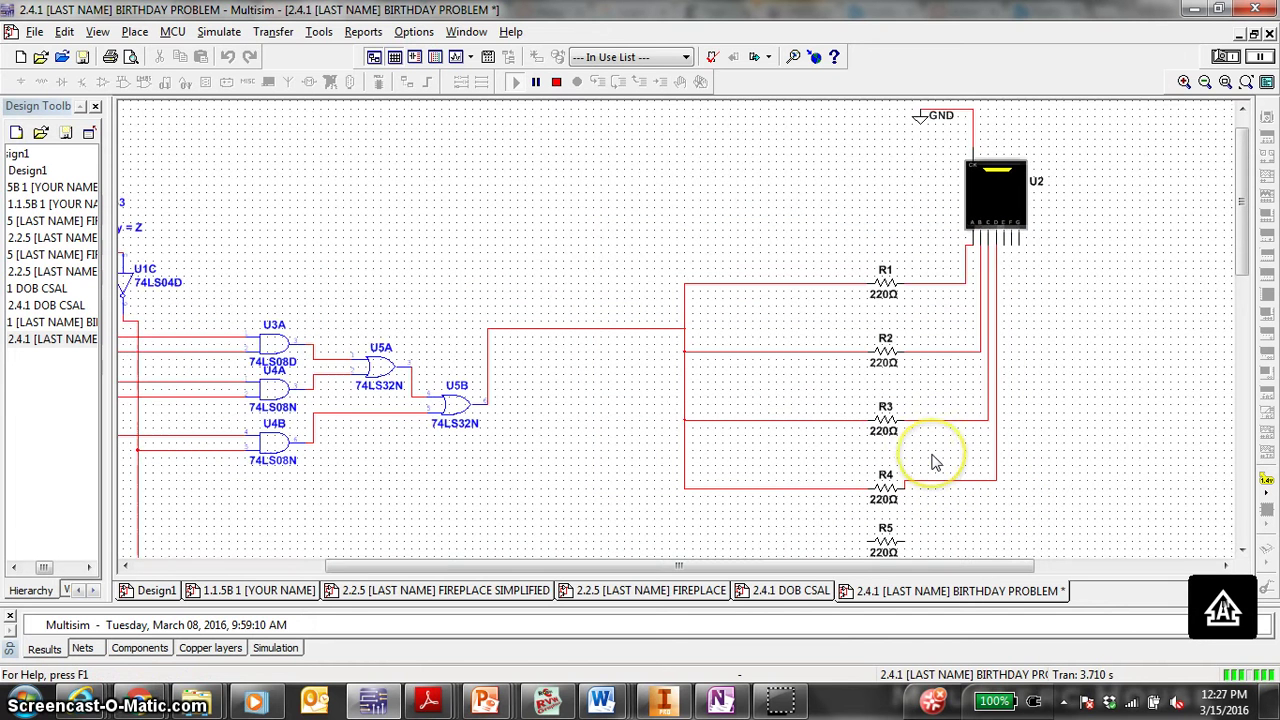
Restart the simulation with the new wiring and view the whole circuit
left_click(1230, 56)
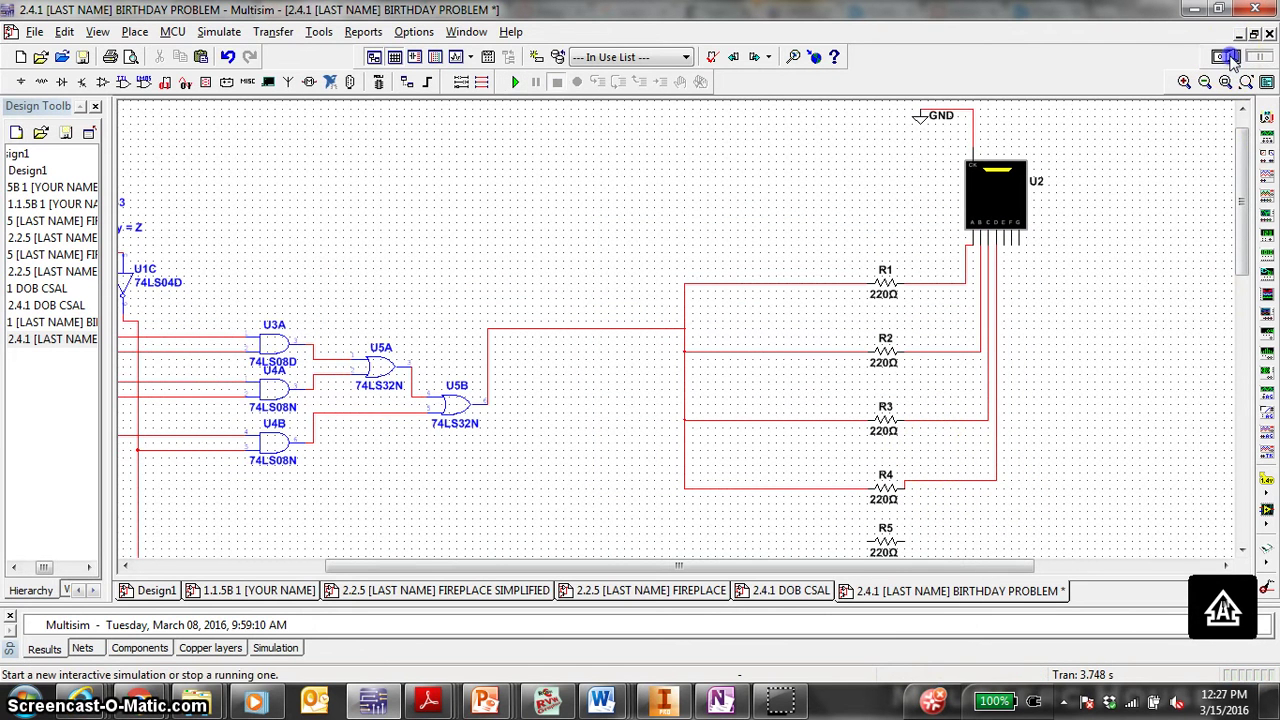
left_click(1230, 56)
scroll(560, 449, "down", 2)
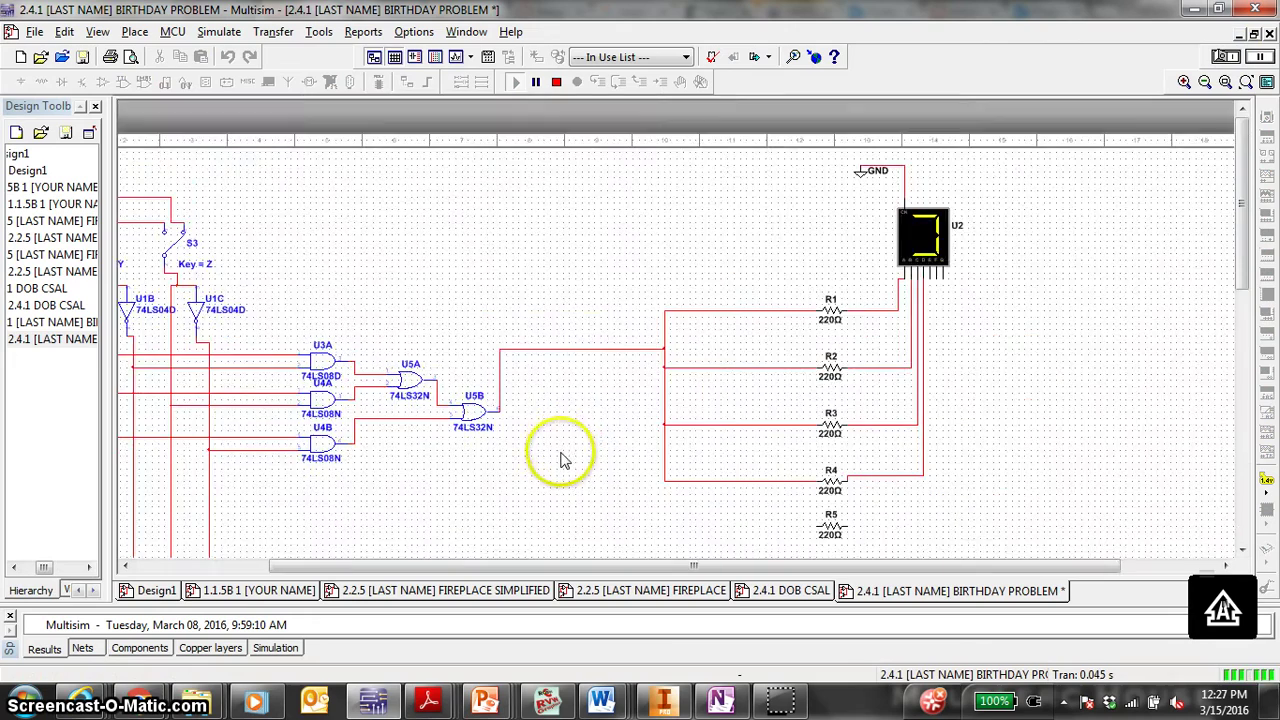
left_click_drag(560, 449, 720, 362)
scroll(690, 390, "down", 1)
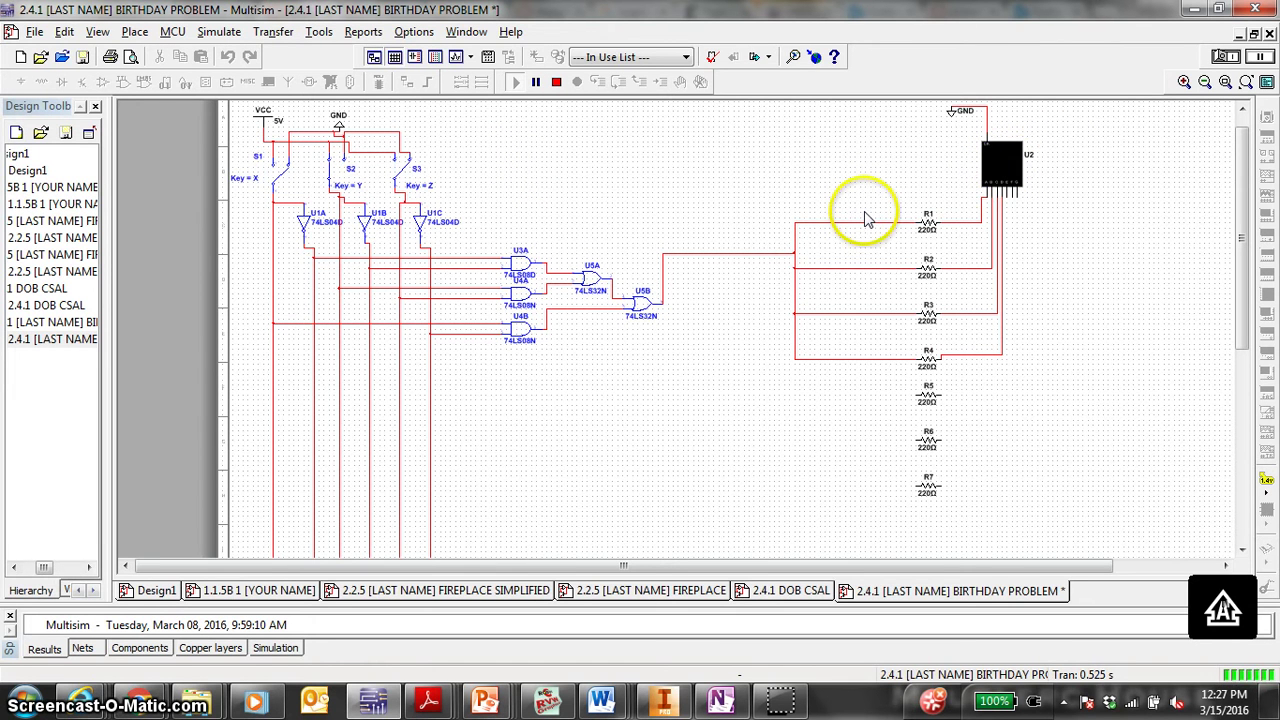
Test input combinations by toggling S1–S3 (X, Z keys), then stop the simulation
left_click(345, 168)
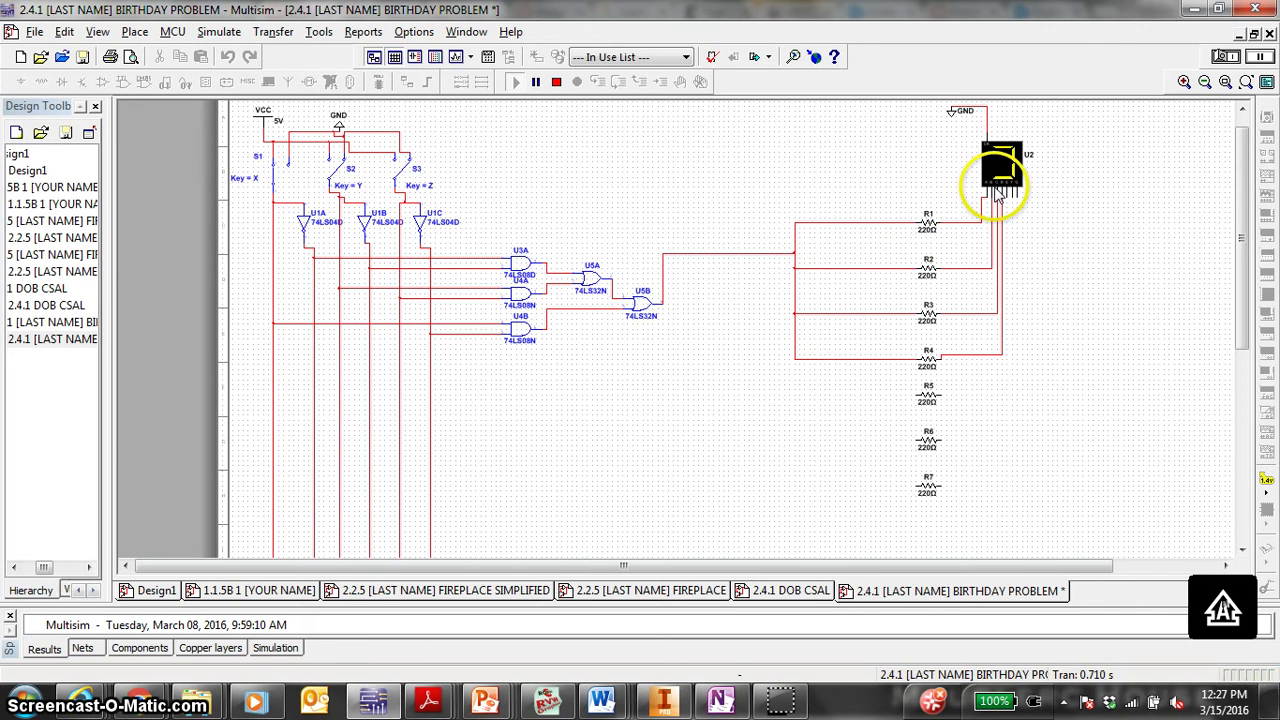
left_click(337, 163)
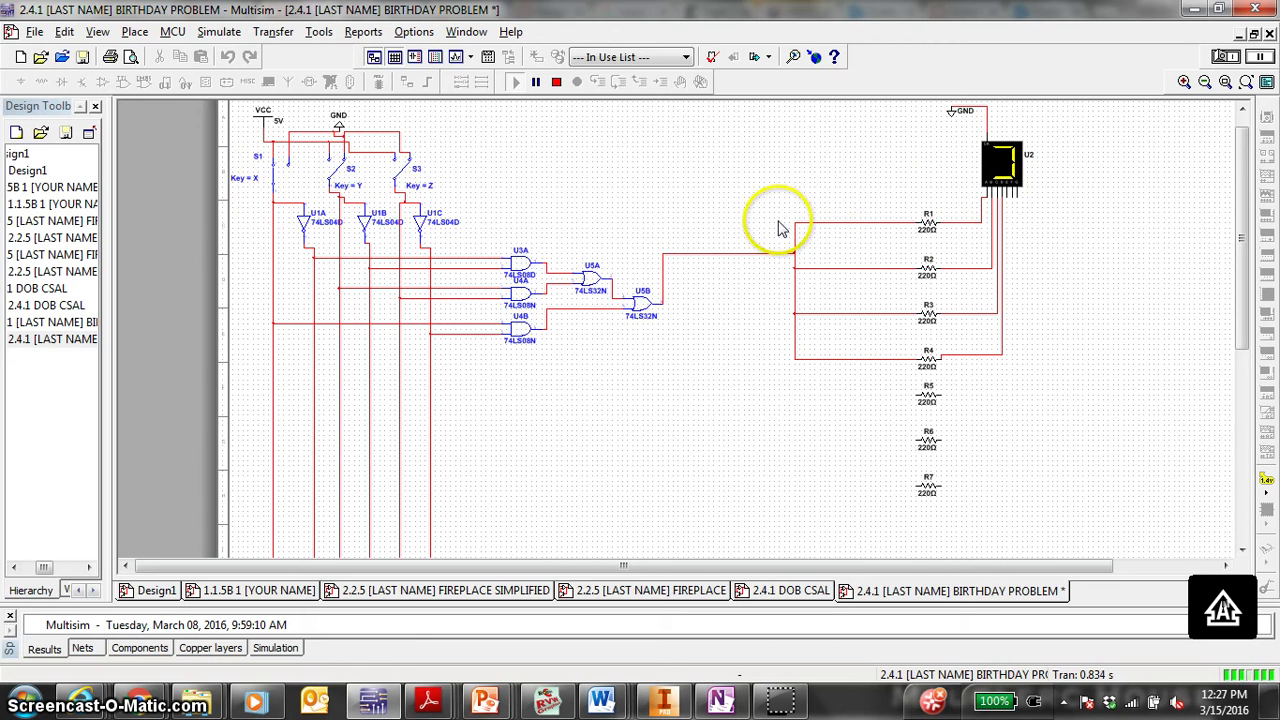
key("z")
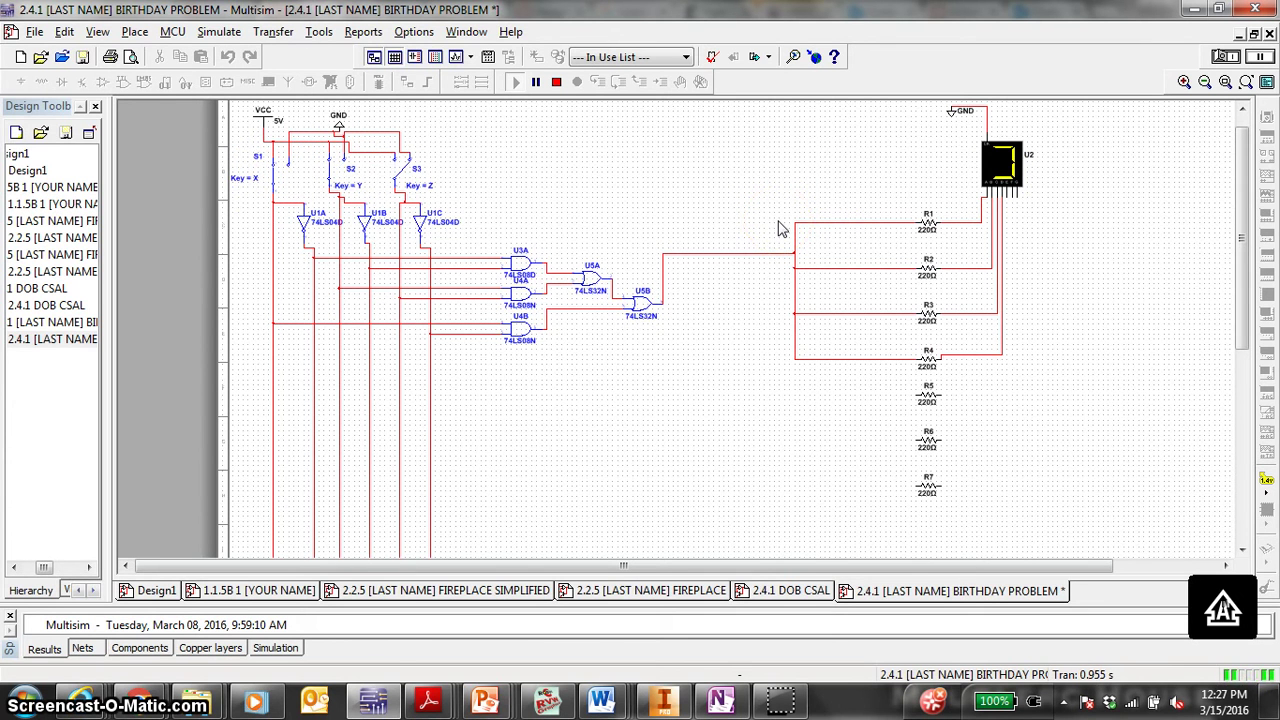
key("x")
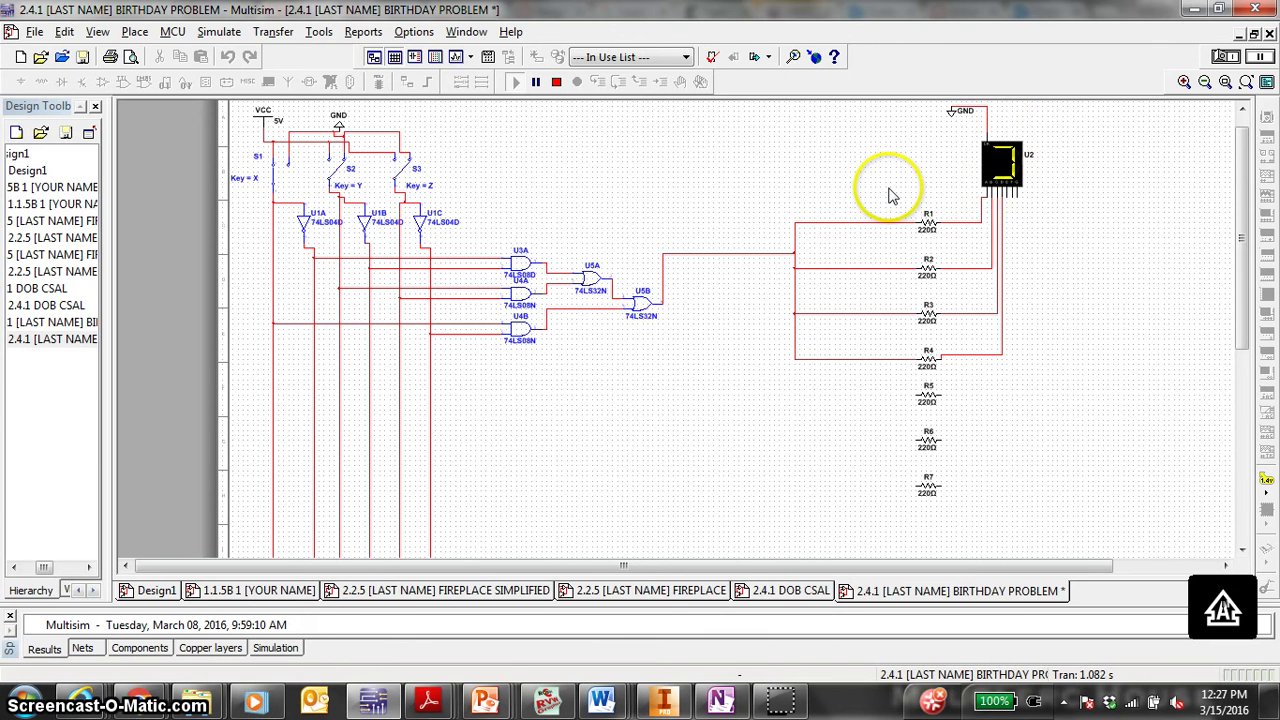
left_click(1227, 56)
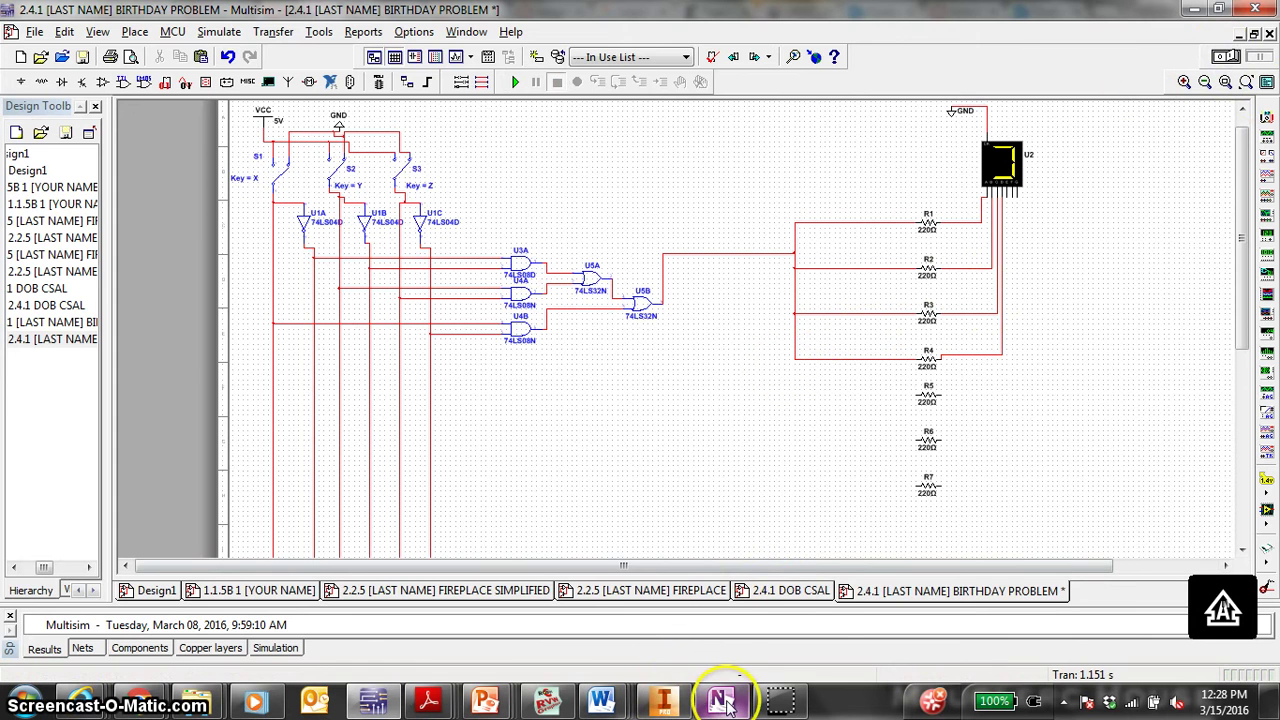
left_click(720, 700)
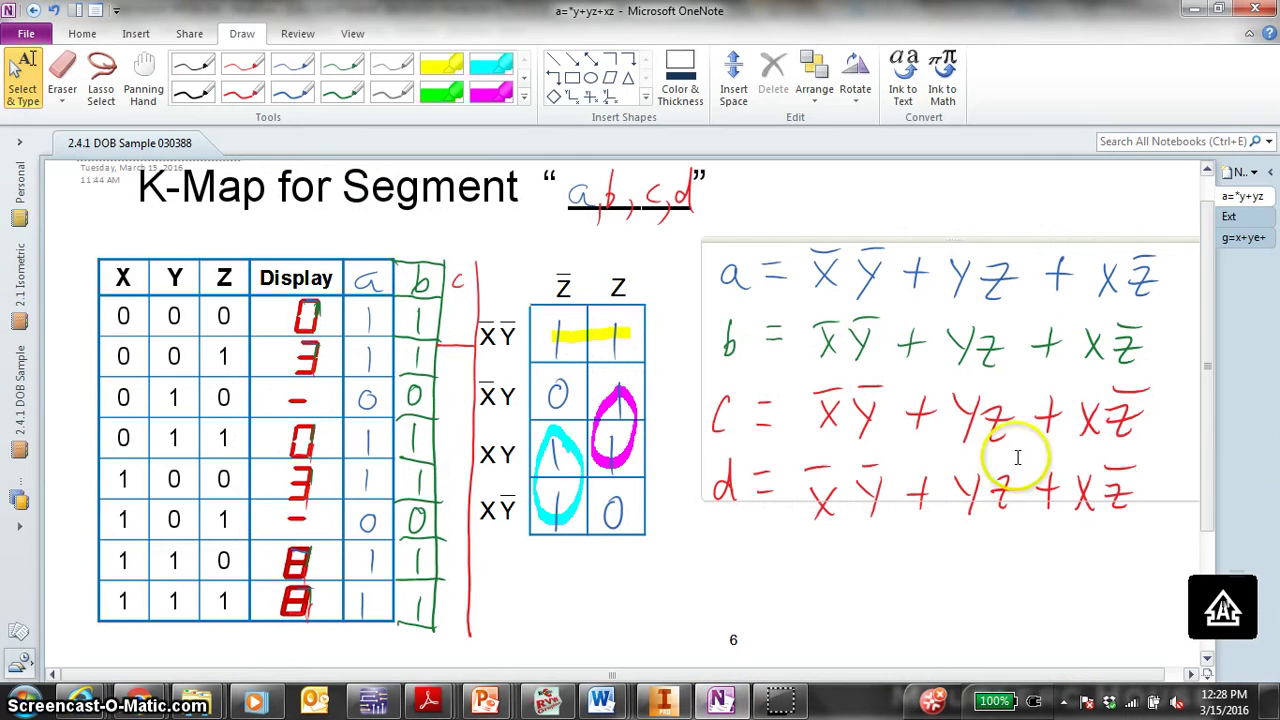
Review the segment e/f K-map page (X̄ȲZ̄ + XY + YZ) in OneNote, then return to Multisim
left_click(1230, 216)
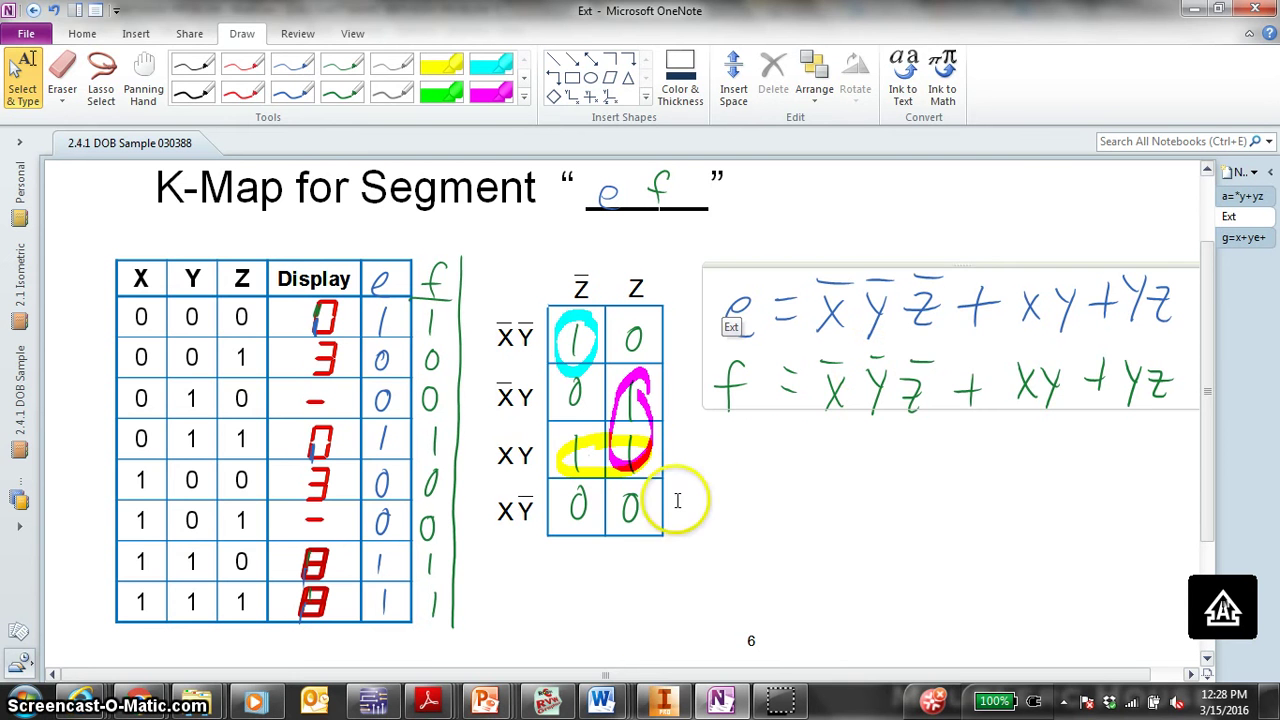
left_click(373, 703)
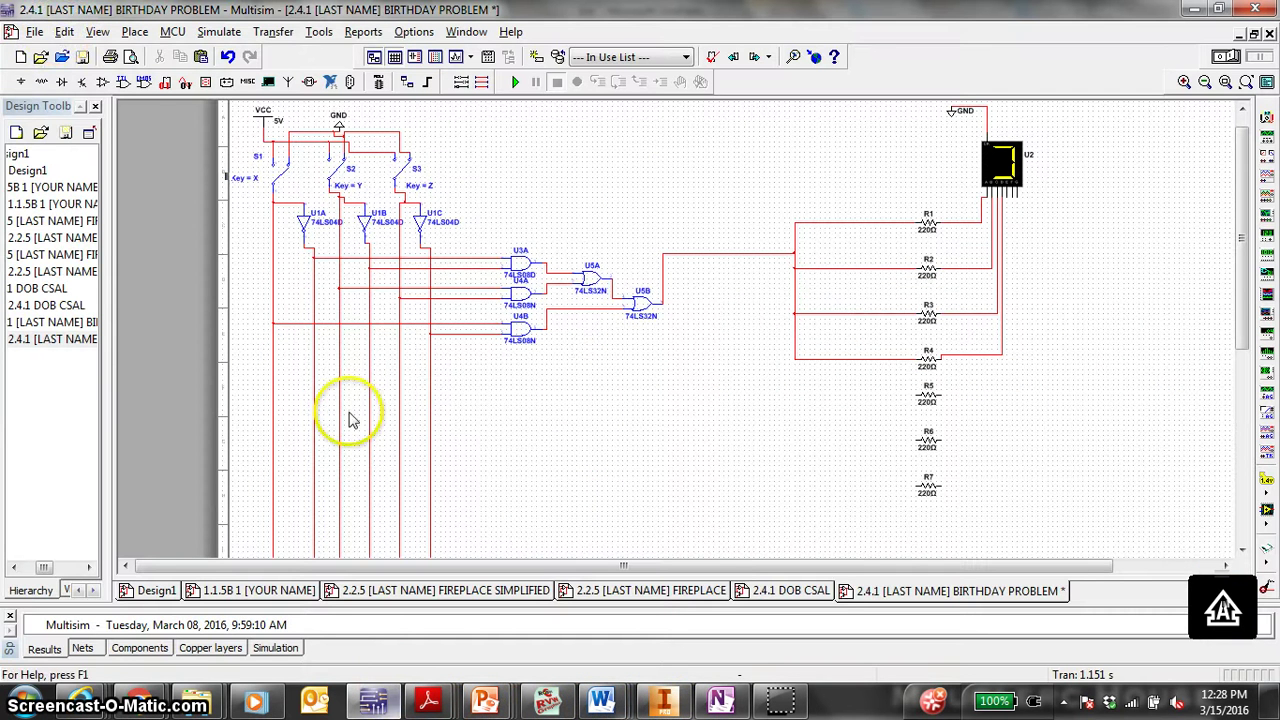
Save the design and select the 74LS08N AND chip from the TTL parts browser
left_click(82, 56)
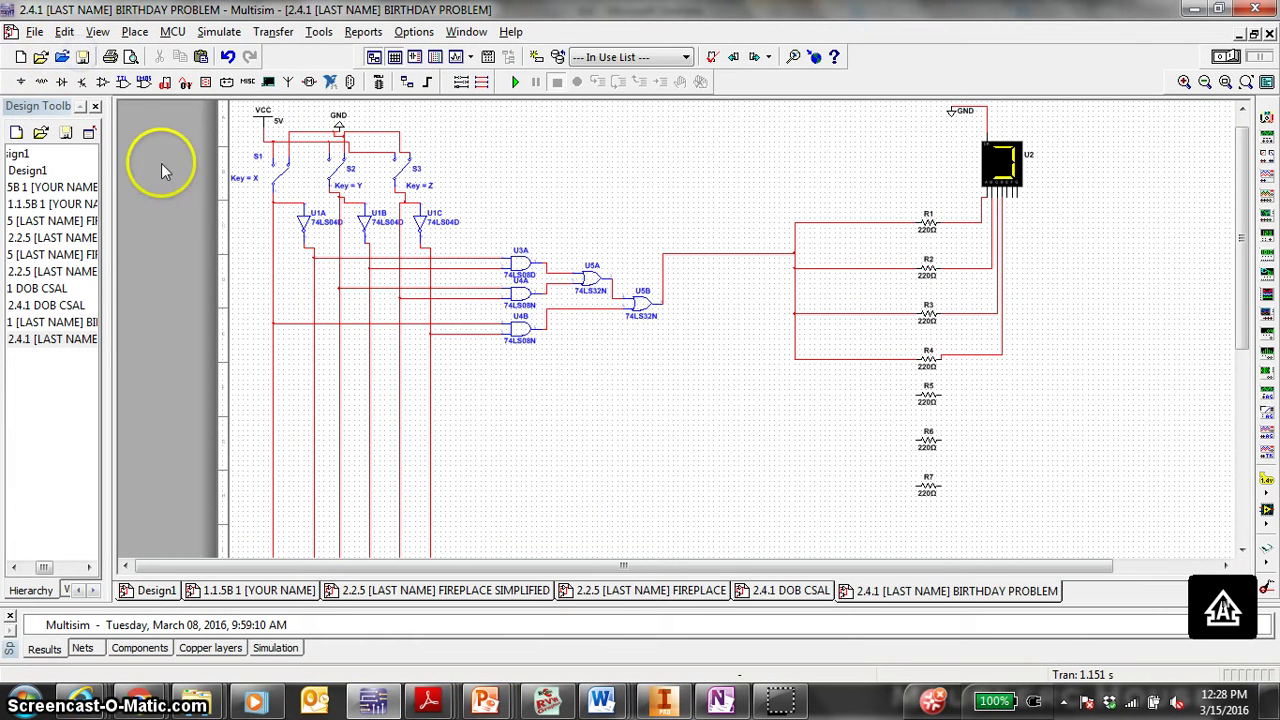
left_click(123, 82)
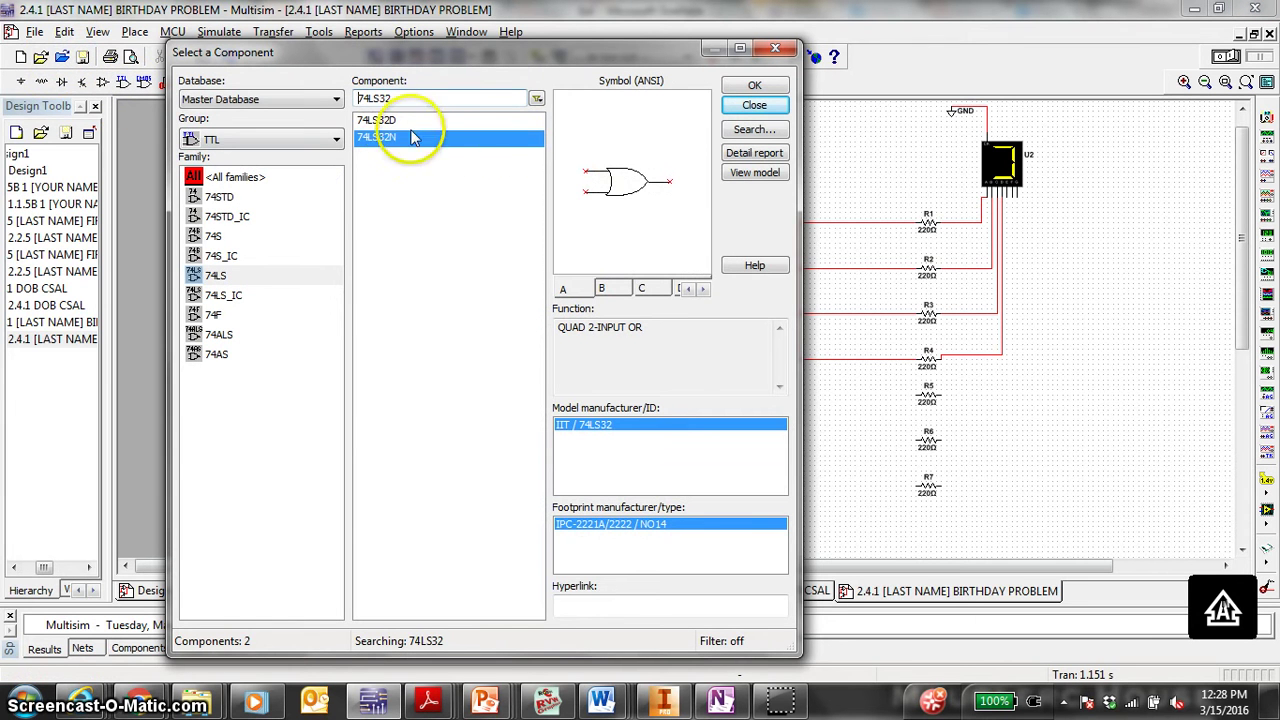
left_click(400, 98)
key("BackSpace")
key("BackSpace")
type("08")
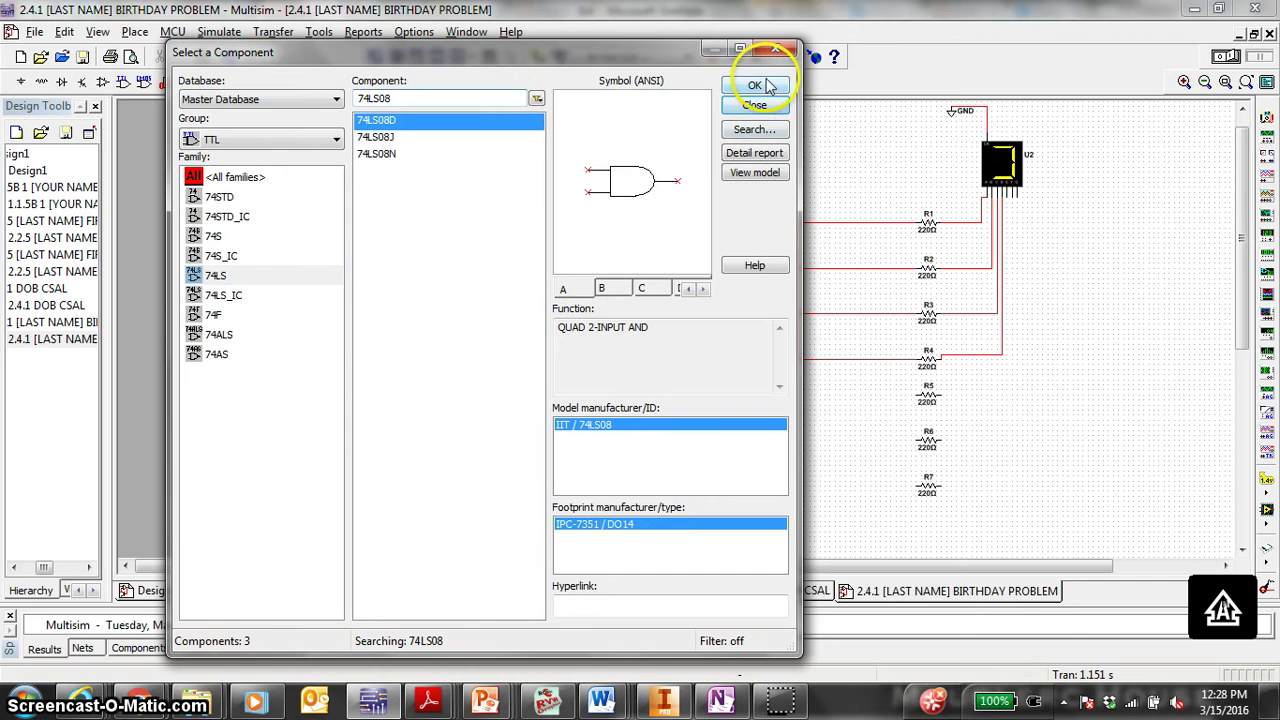
left_click(420, 137)
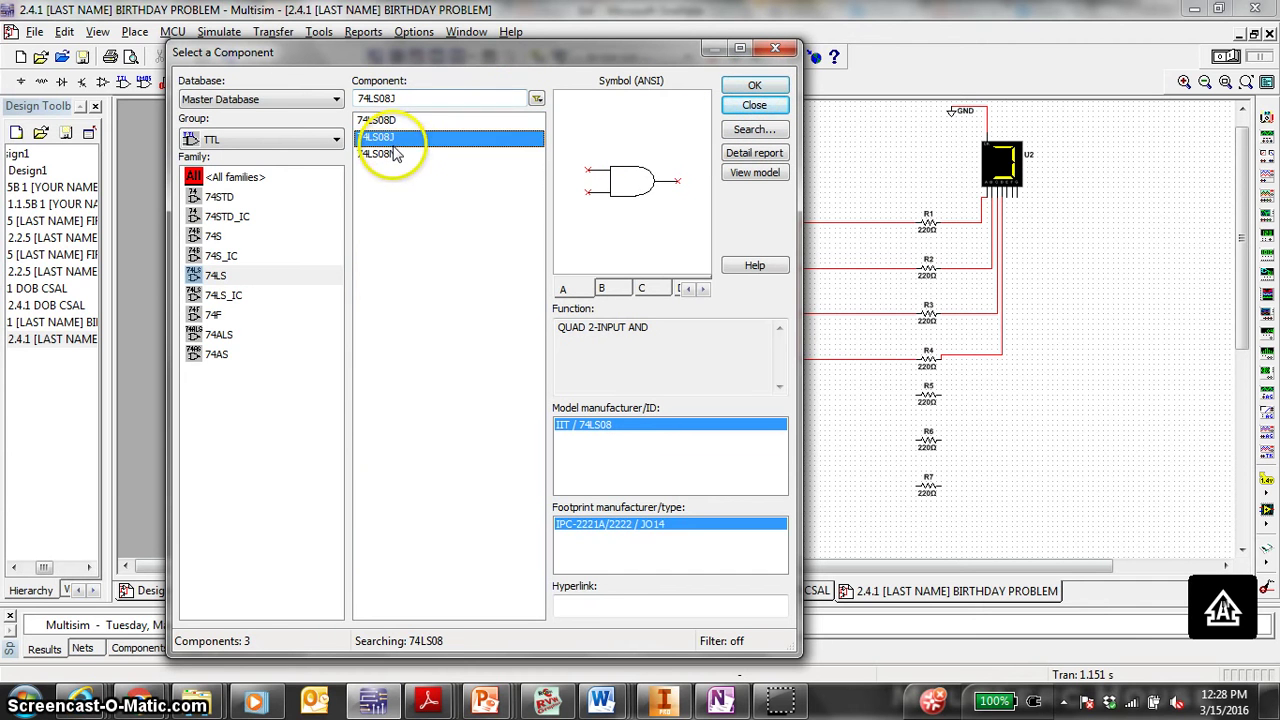
left_click(392, 153)
left_click(754, 85)
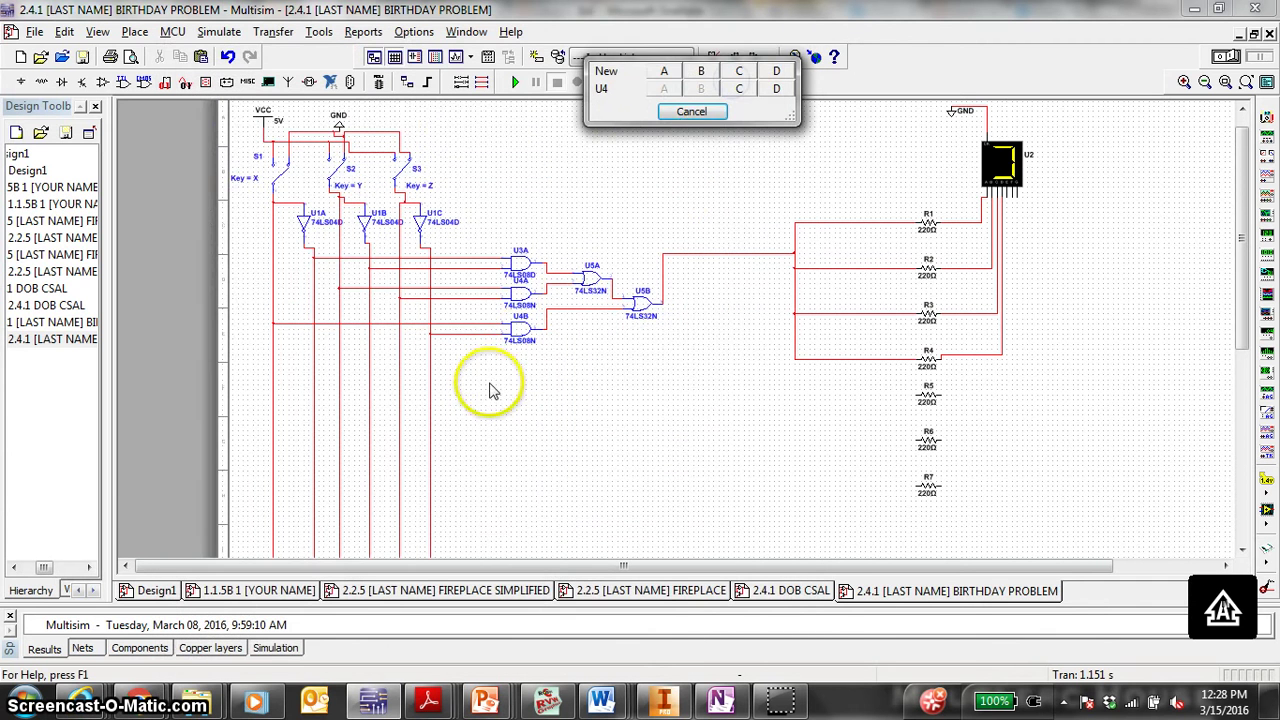
Place AND gates U4C, U4D, U6A and U6B below the existing logic
left_click(739, 88)
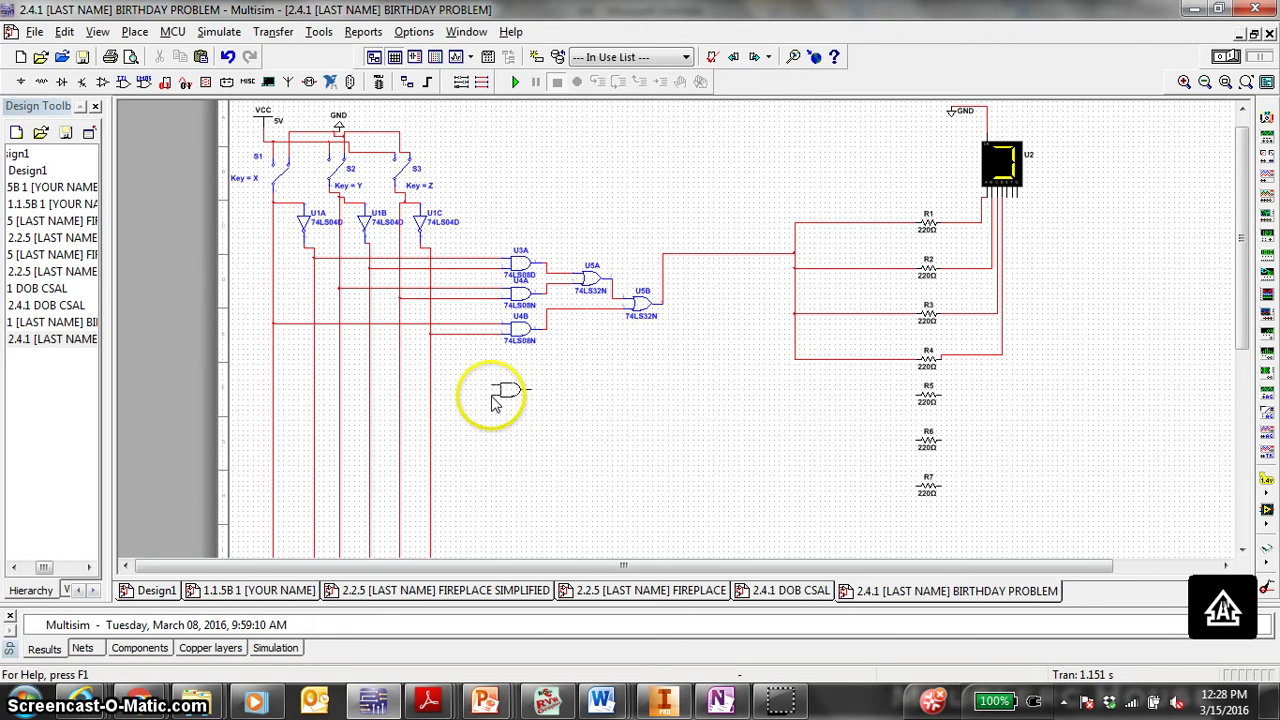
left_click(495, 399)
left_click(497, 403)
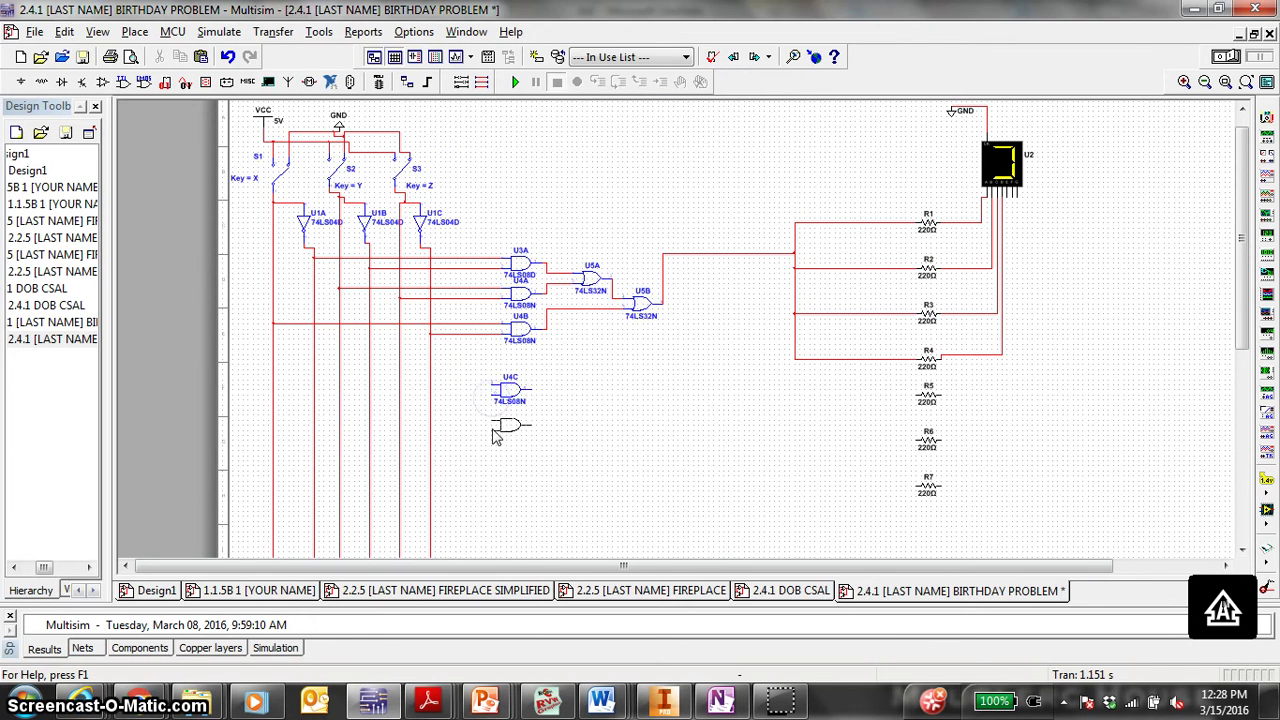
left_click(497, 436)
left_click(503, 440)
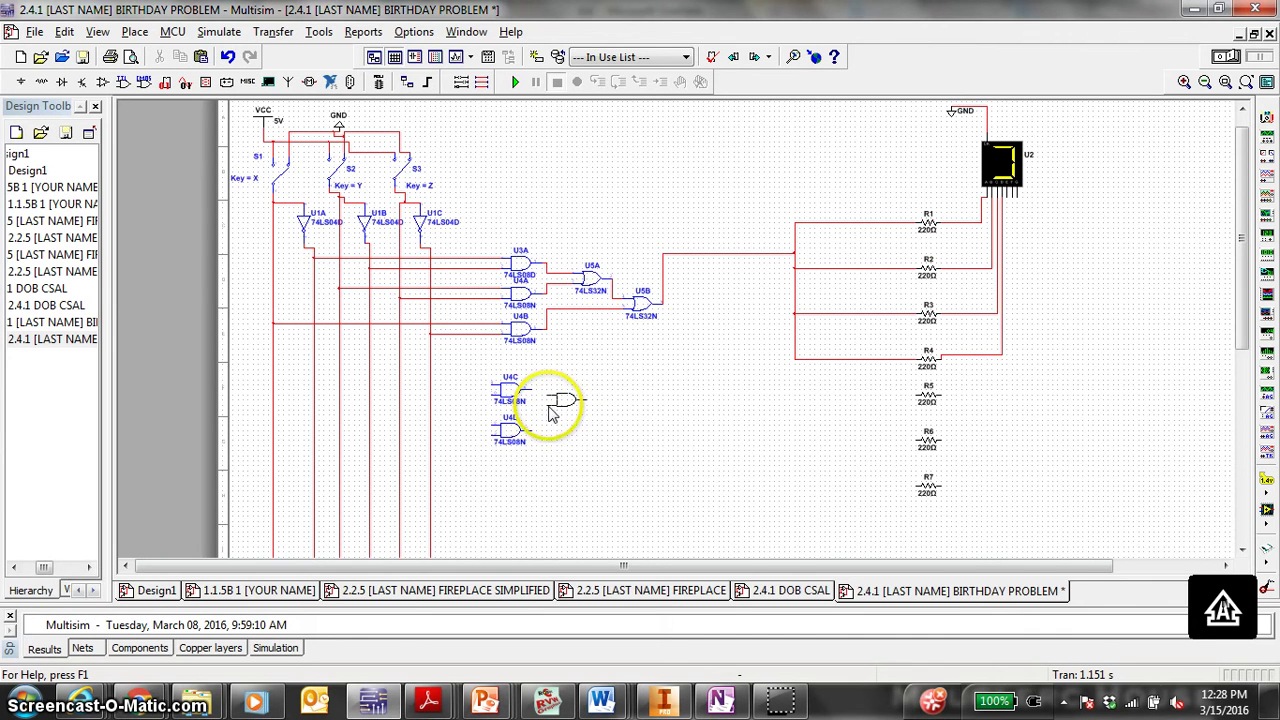
left_click(550, 412)
left_click(556, 414)
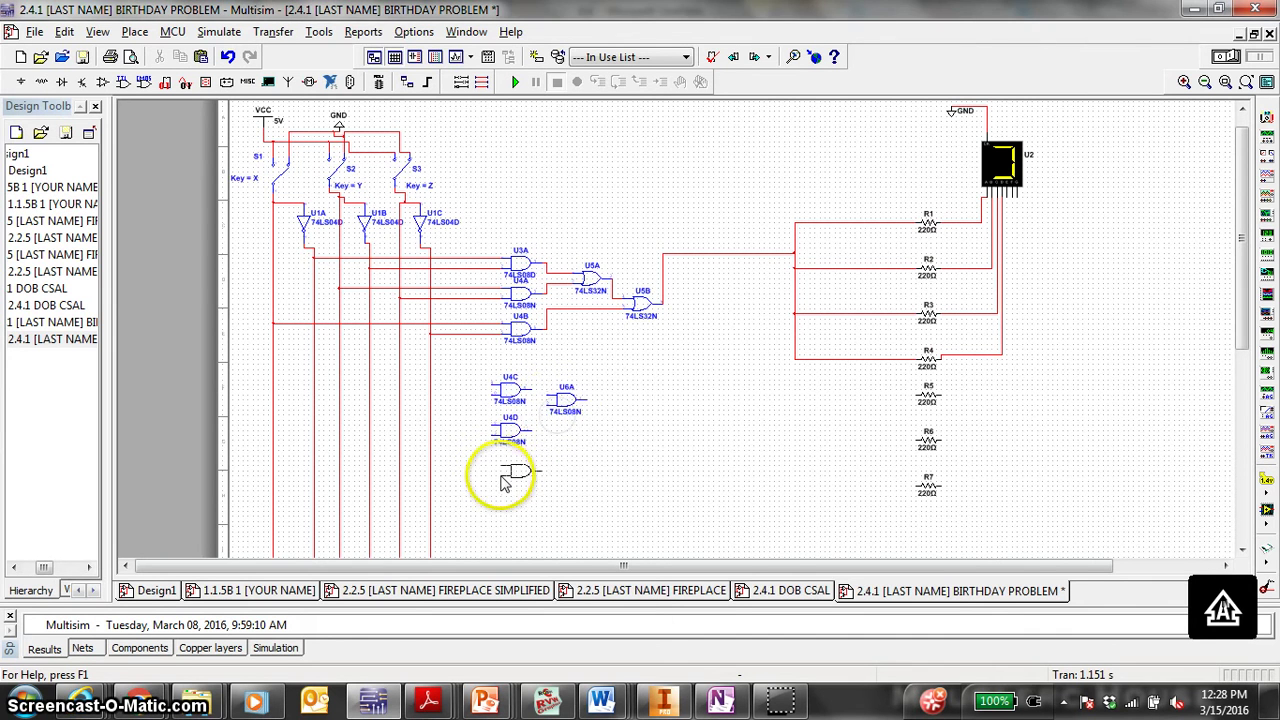
left_click(500, 484)
left_click(530, 482)
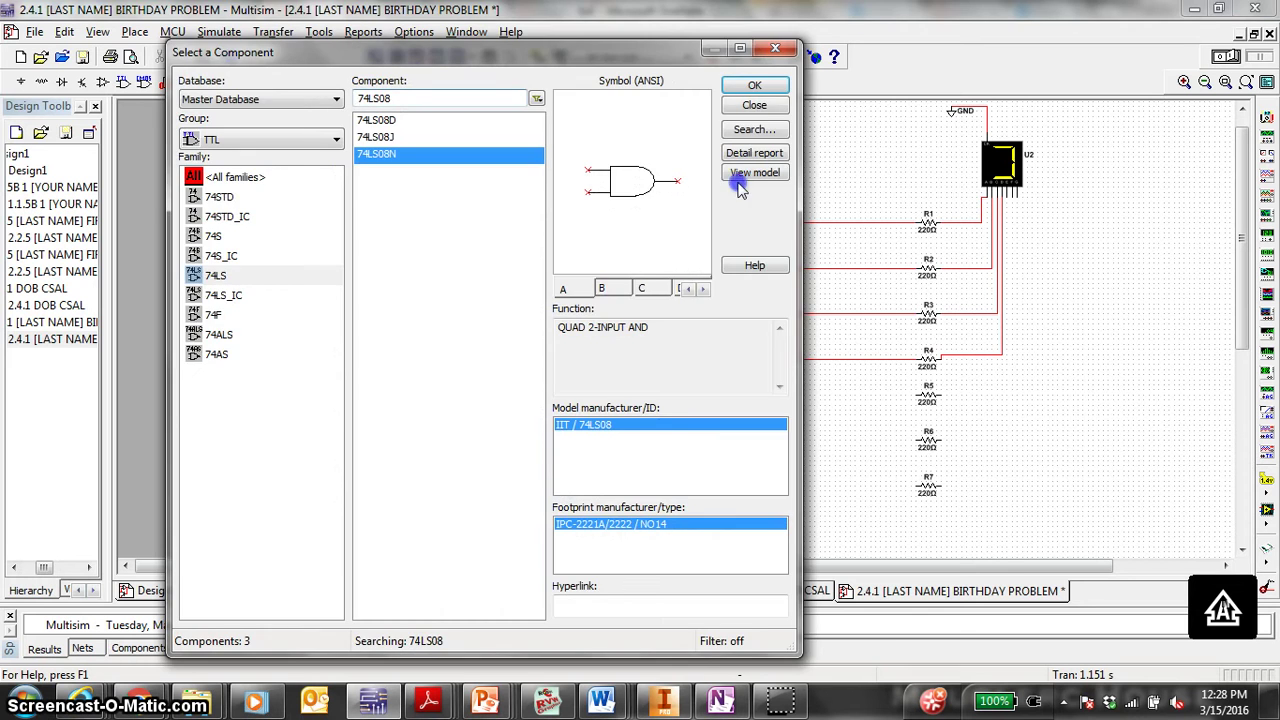
left_click(752, 88)
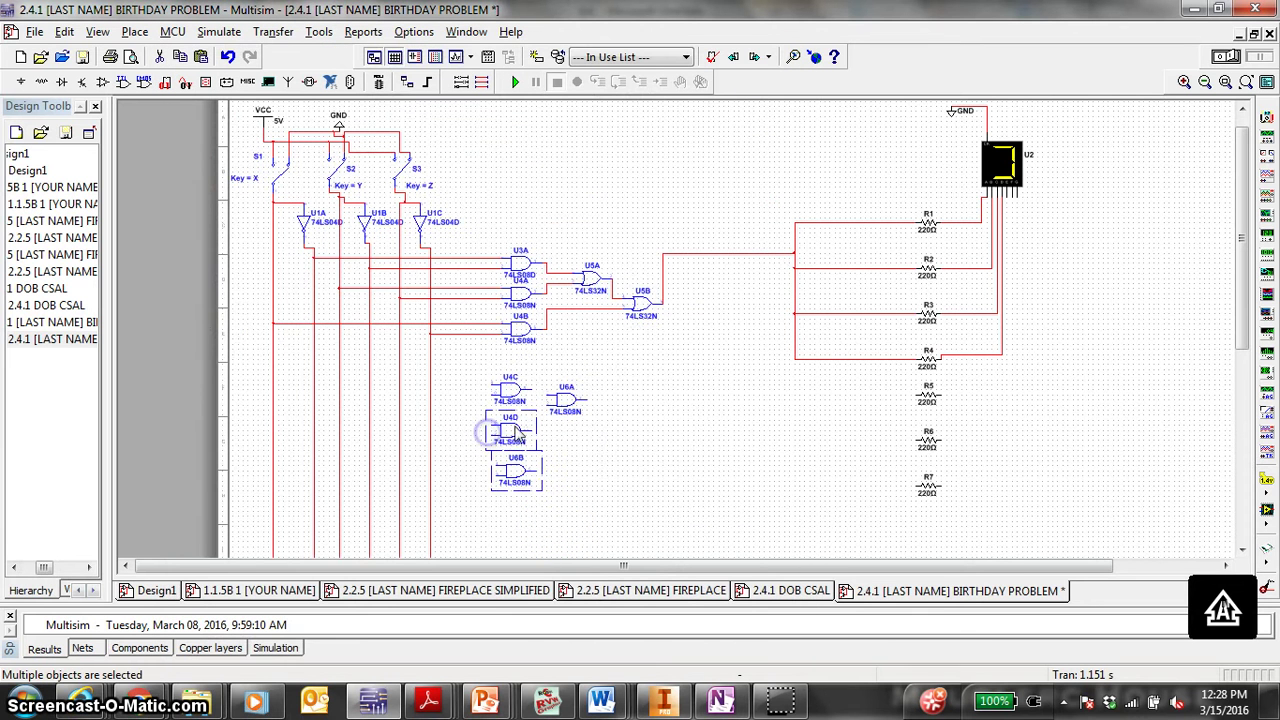
left_click(519, 447)
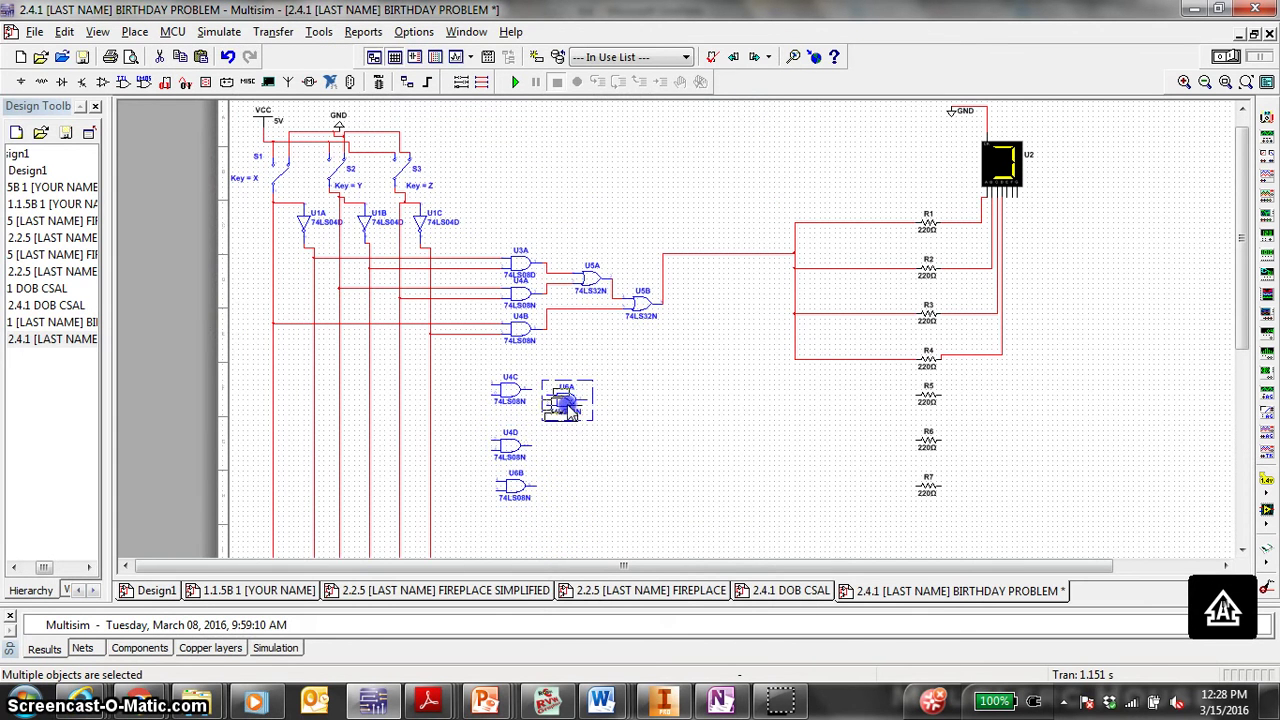
left_click(565, 403)
right_click(634, 477)
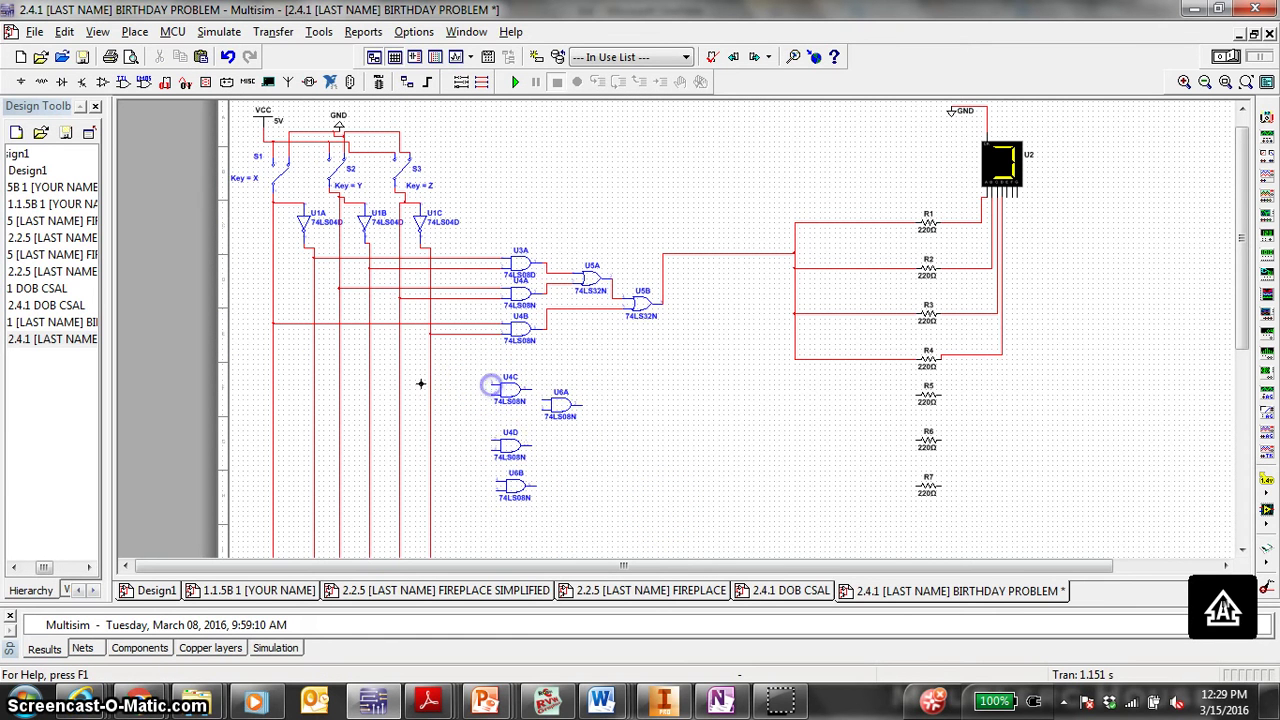
Wire the inputs of U4C, U6A, U4D and U6B to the vertical switch and inverter lines
left_click(314, 384)
left_click(488, 388)
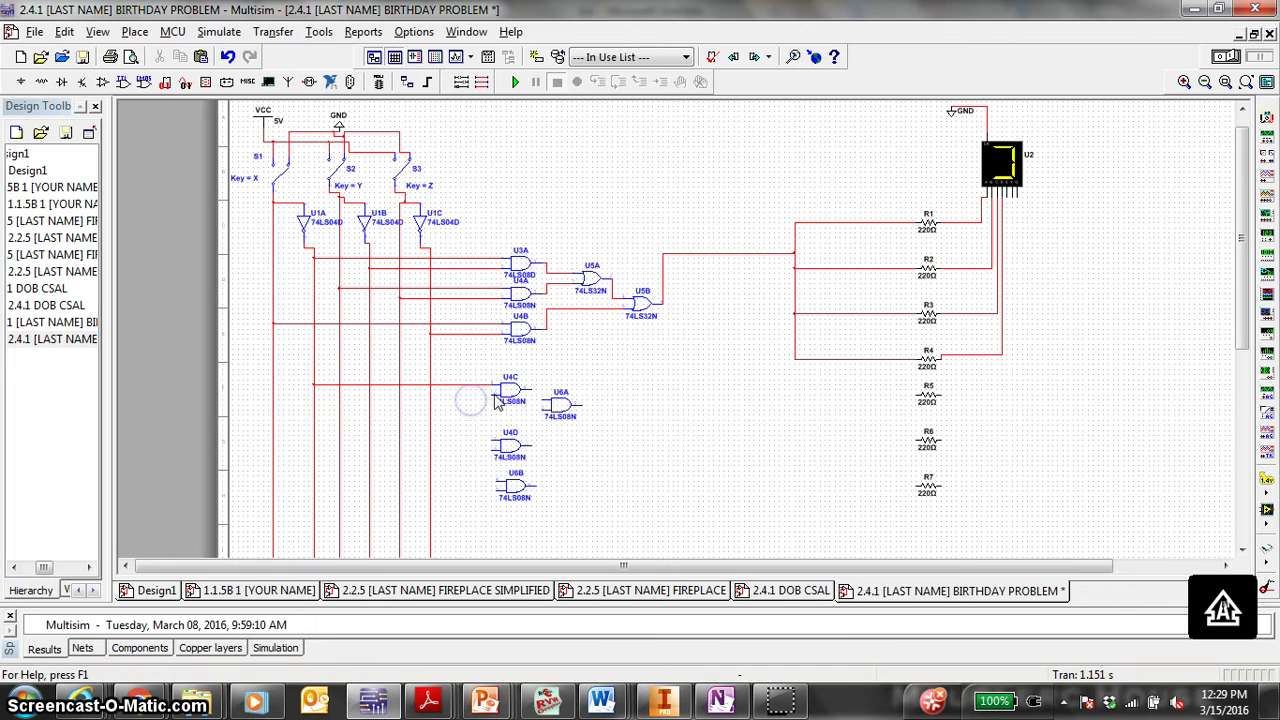
left_click(370, 397)
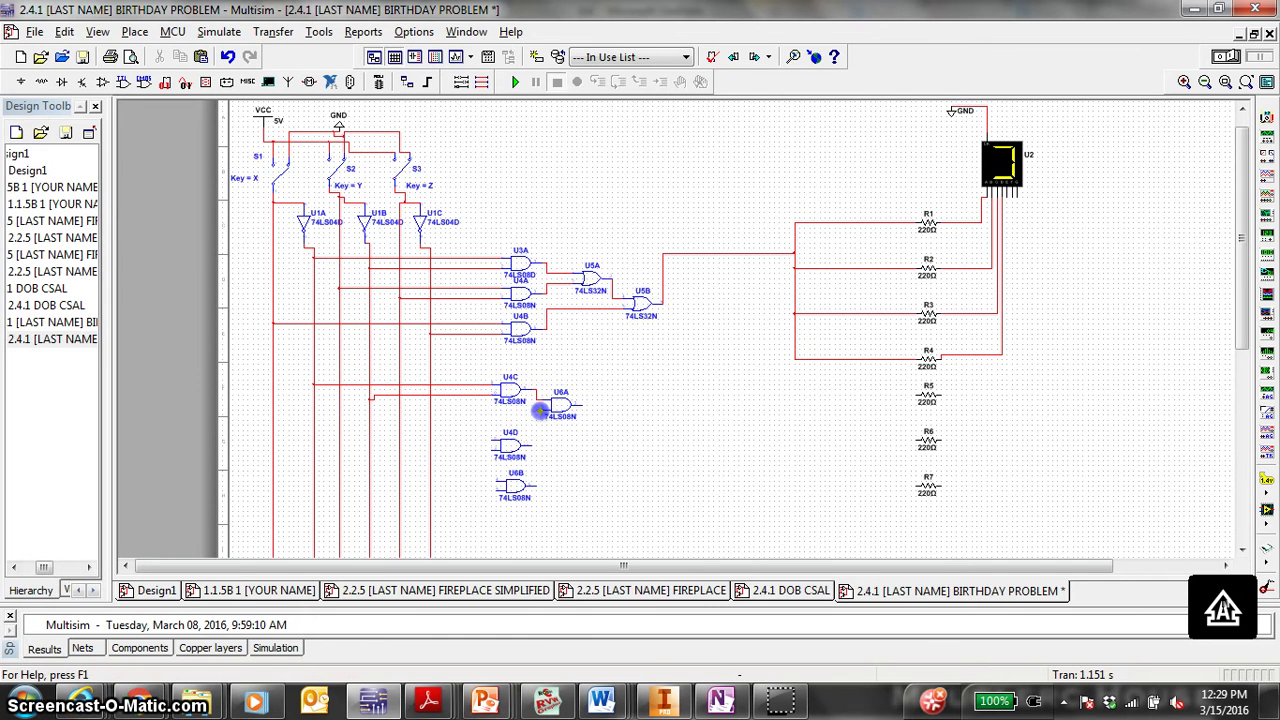
left_click(540, 410)
left_click(430, 410)
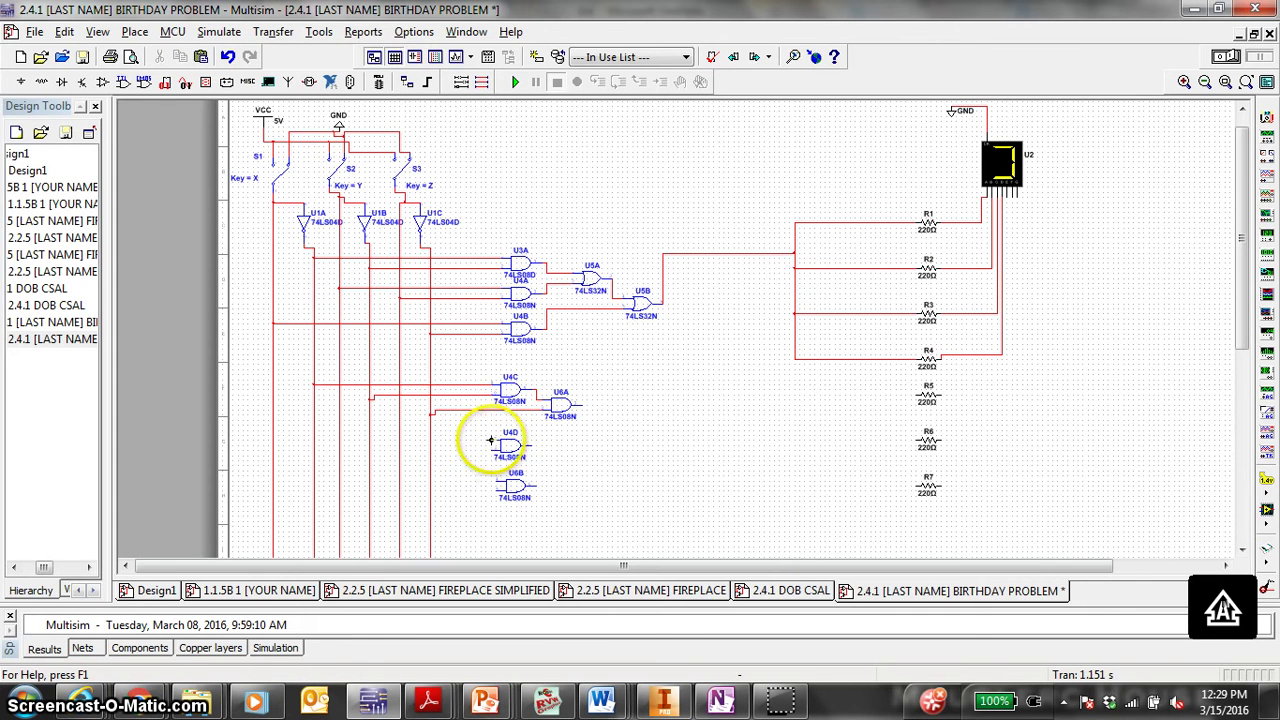
left_click(490, 440)
left_click(340, 439)
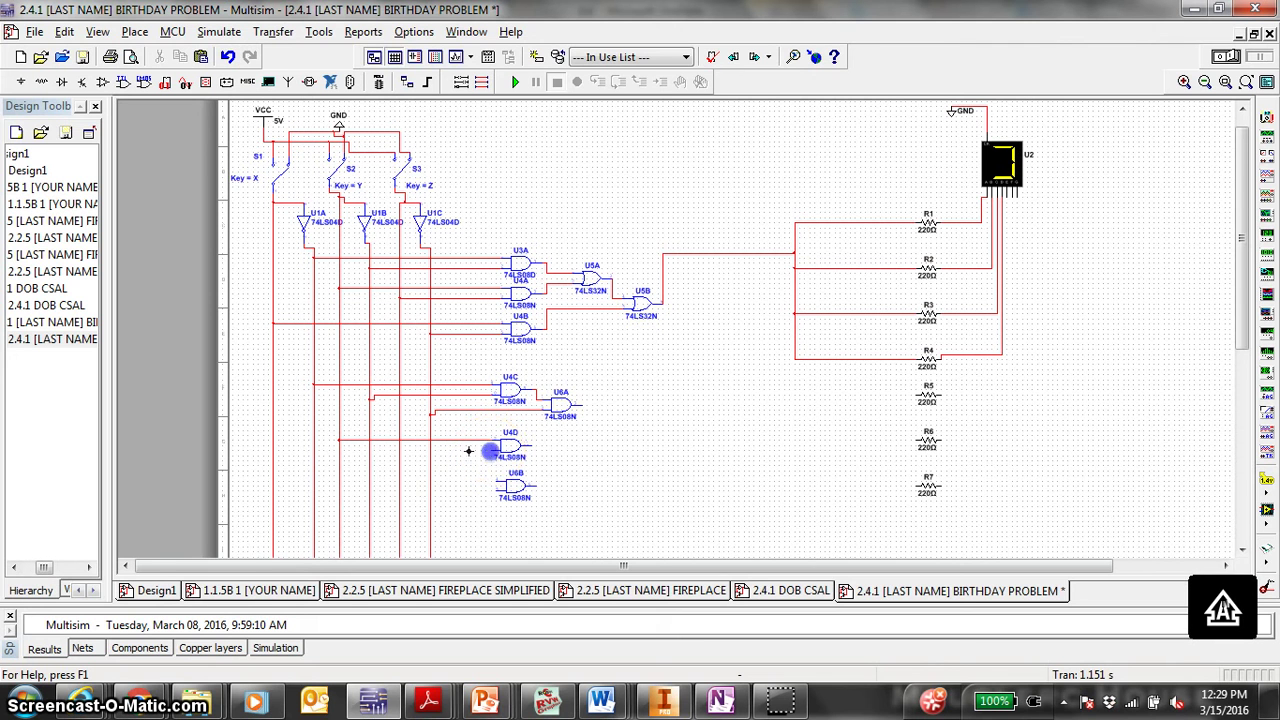
left_click_drag(494, 481, 273, 481)
left_click(497, 497)
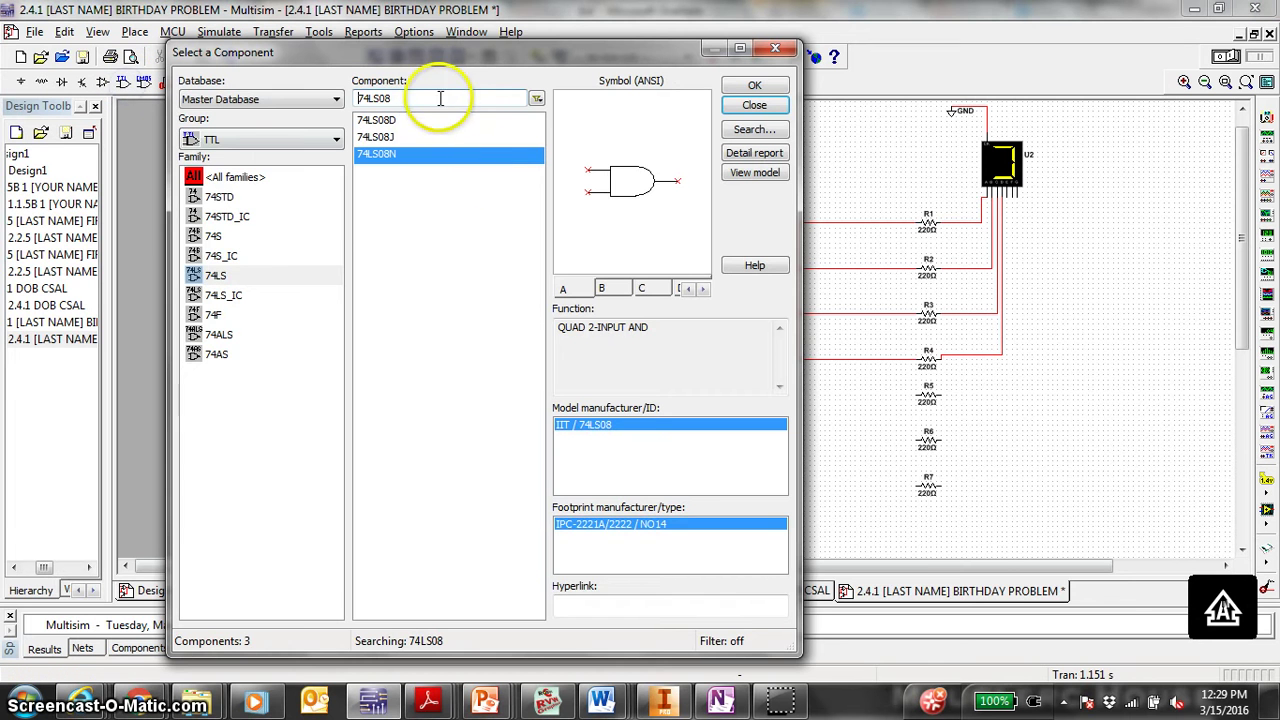
Place 74LS32N OR gate sections U5C and U5D beside the new AND gates
left_click(432, 97)
key("BackSpace")
key("BackSpace")
type("32")
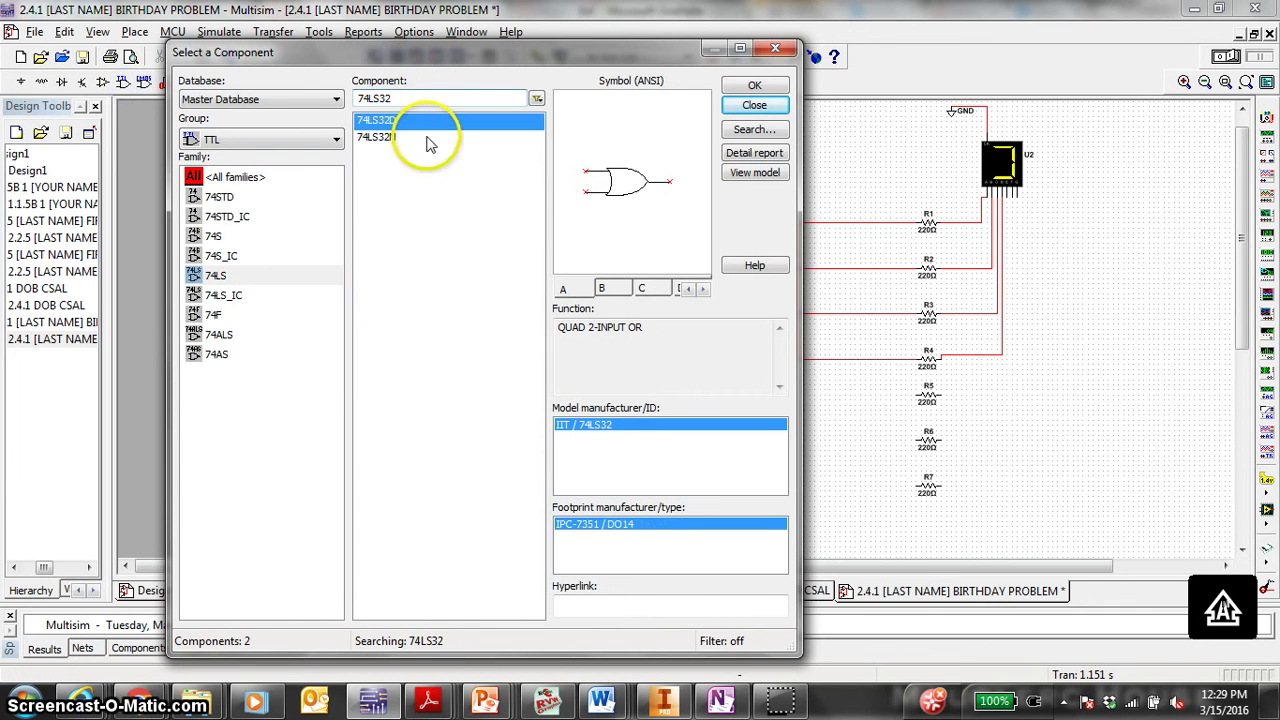
left_click(428, 136)
left_click(754, 85)
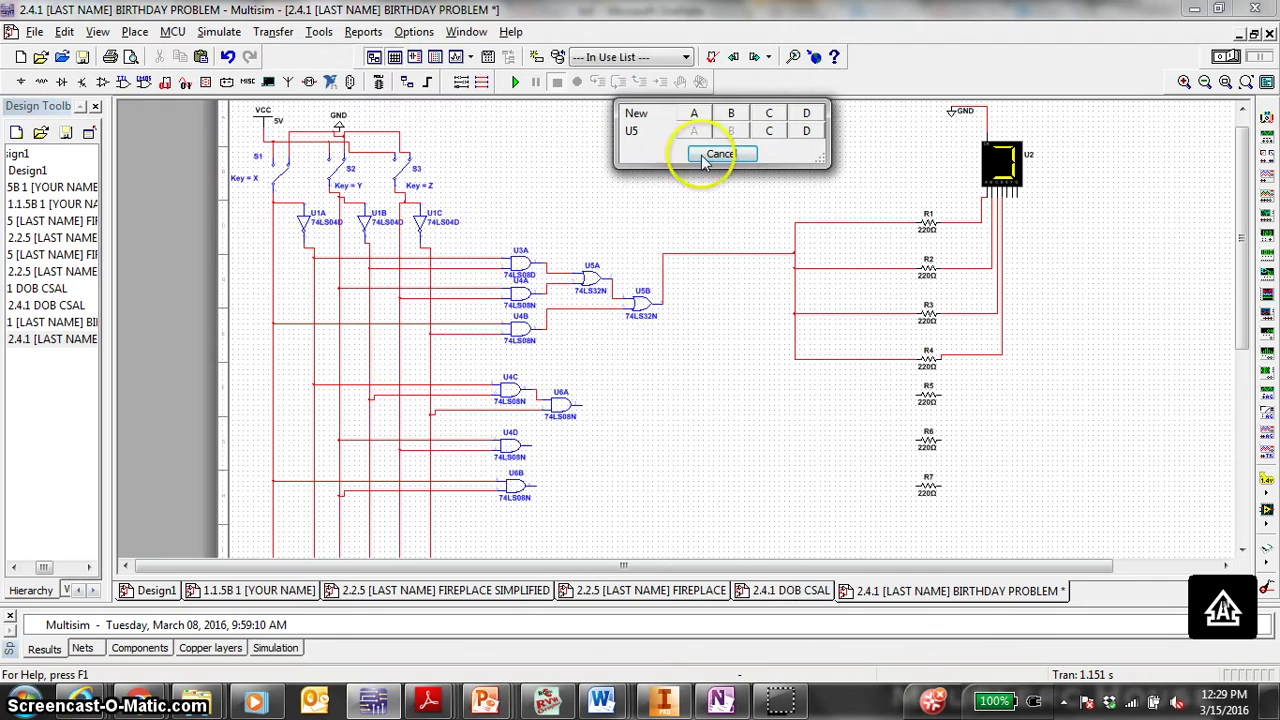
left_click(769, 131)
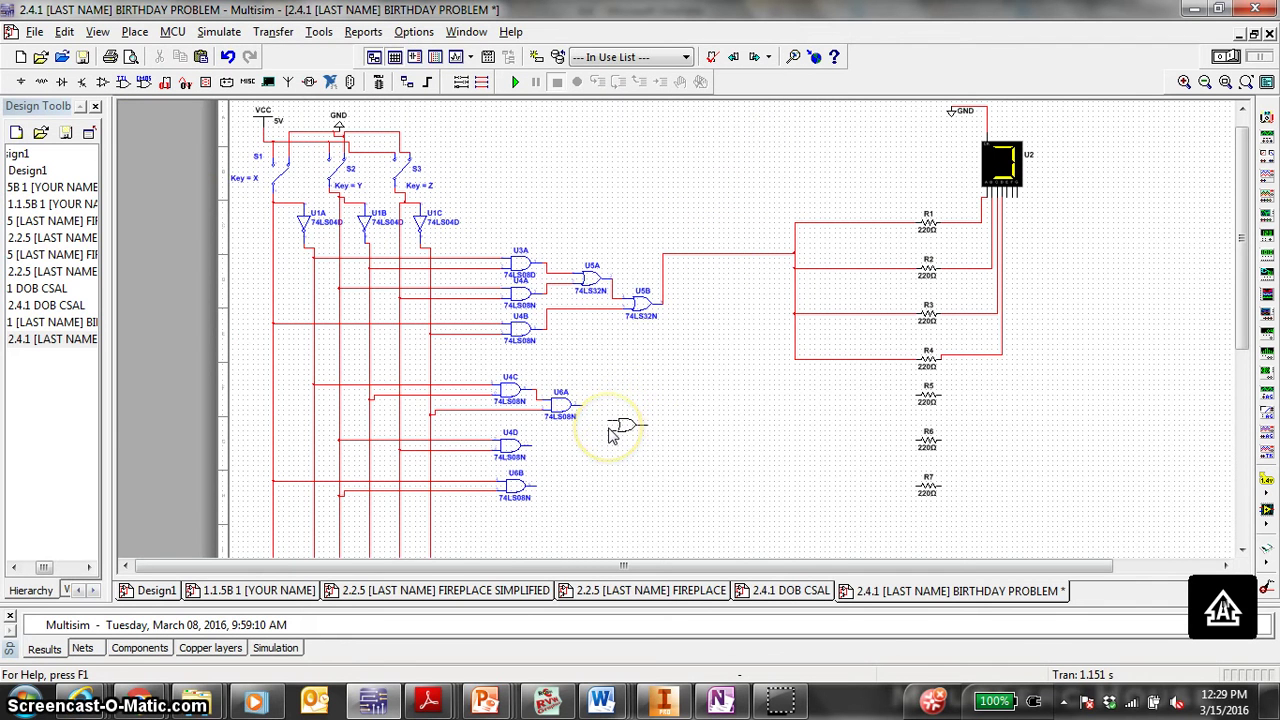
left_click(612, 432)
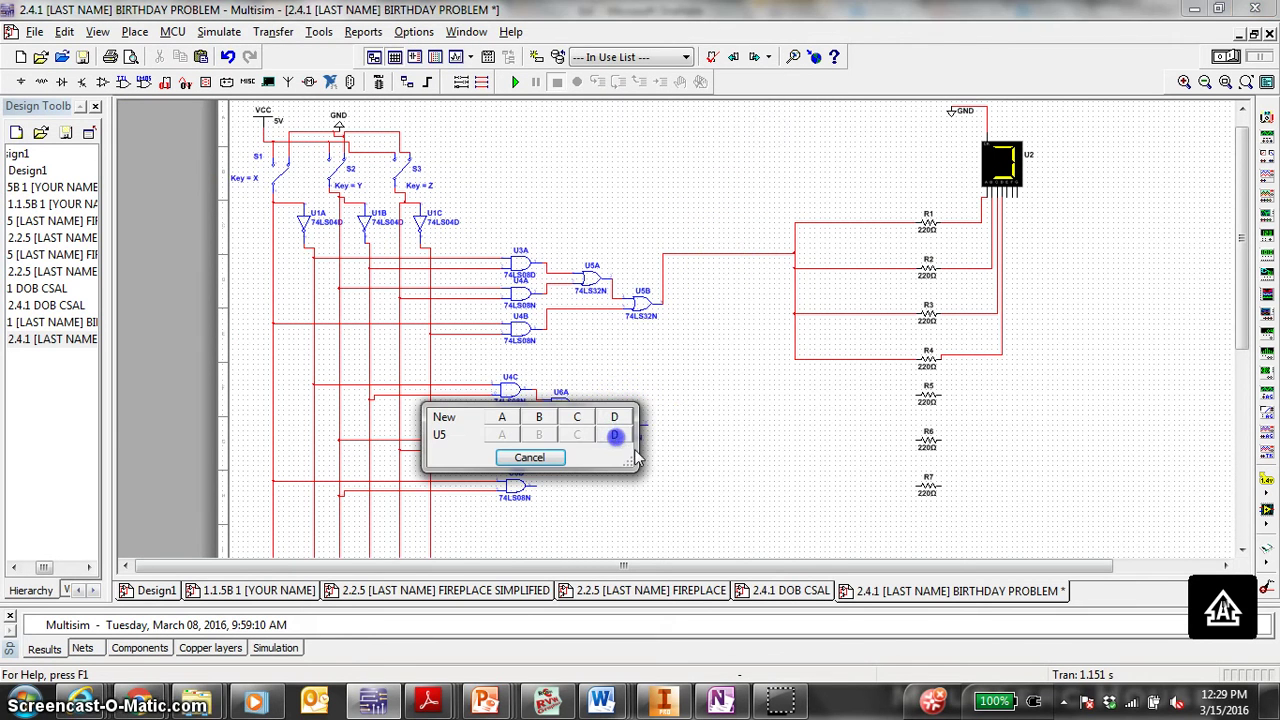
left_click(614, 433)
left_click(673, 456)
left_click(745, 465)
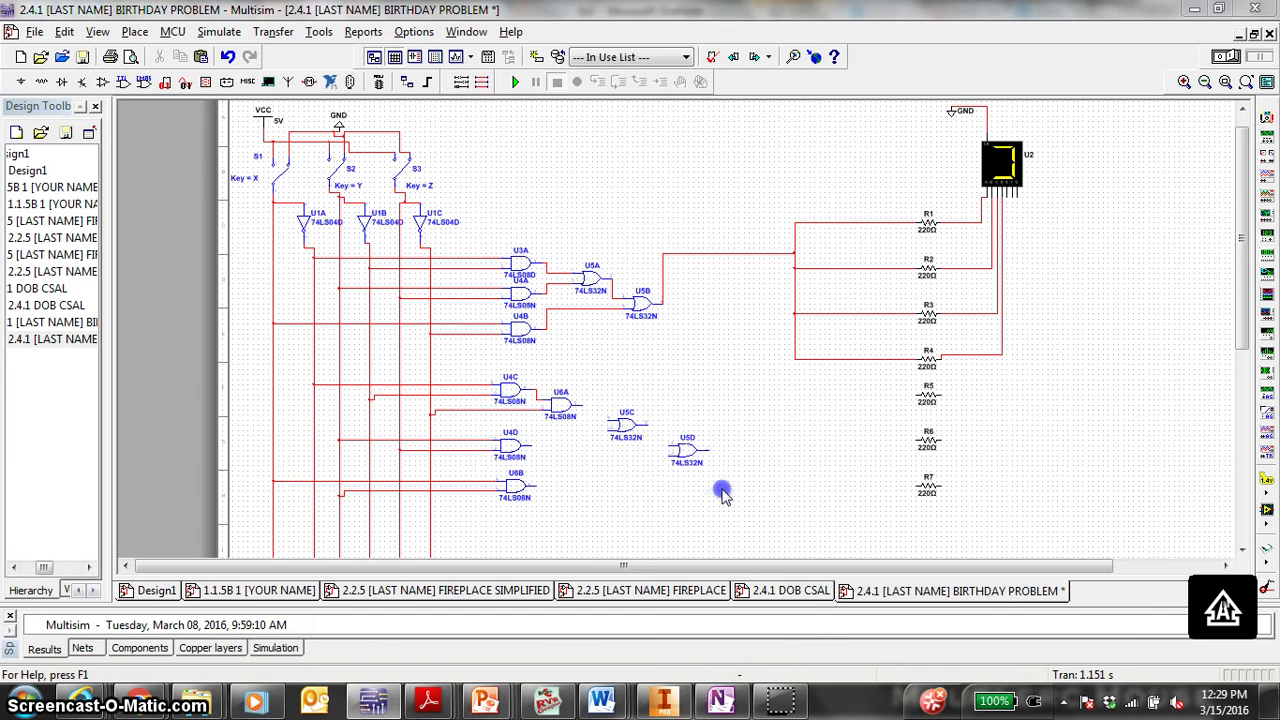
key("Escape")
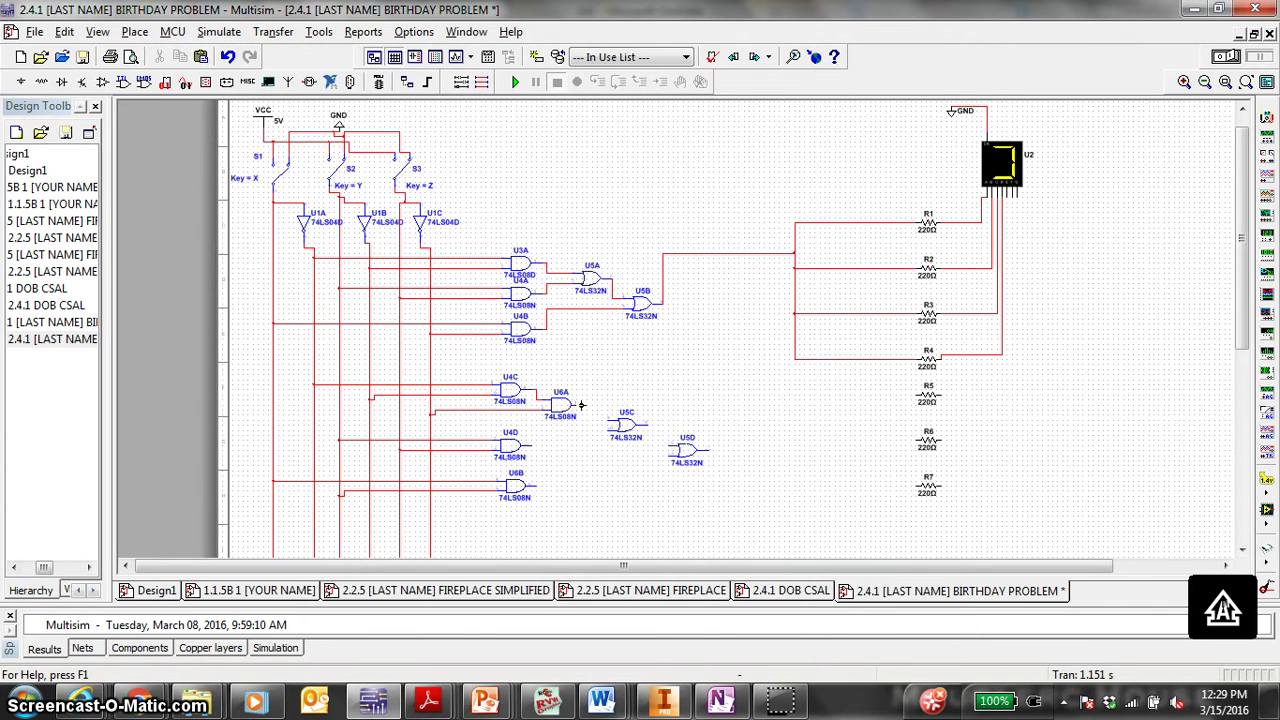
Wire U4D's output into U5C, and U5C's and U6B's outputs into U5D
left_click(531, 444)
left_click(609, 430)
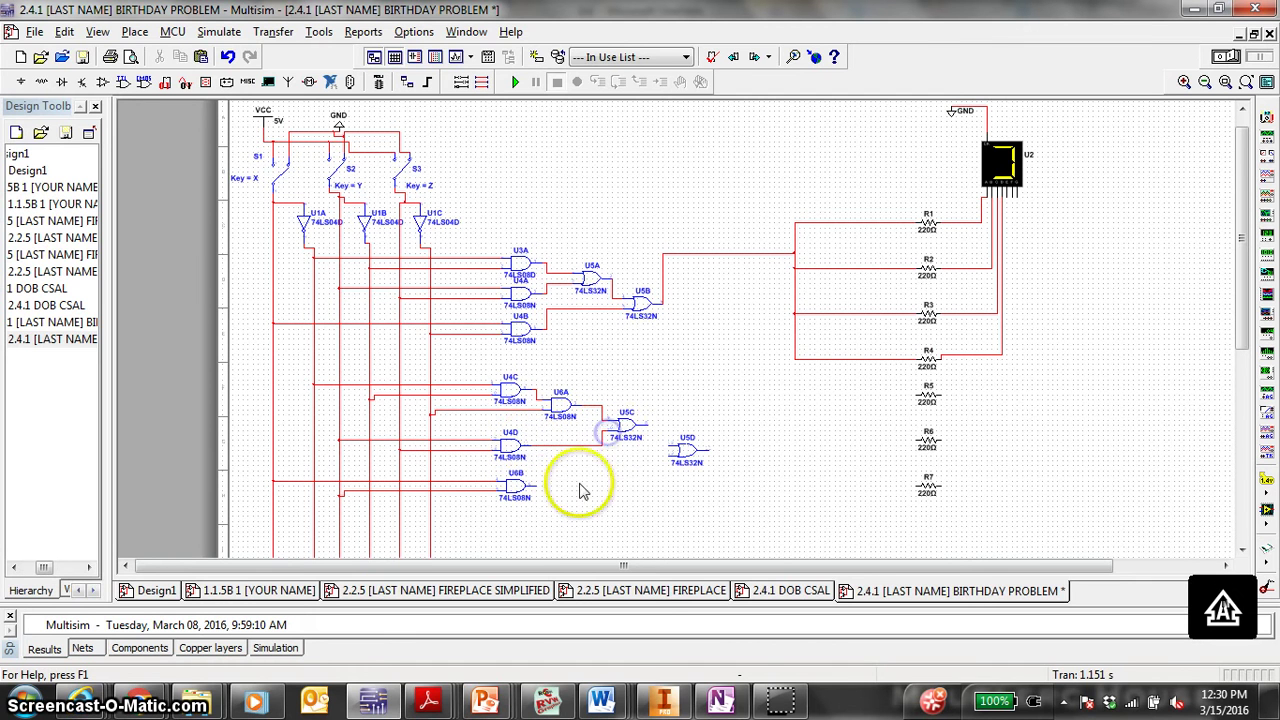
left_click(647, 425)
left_click(545, 490)
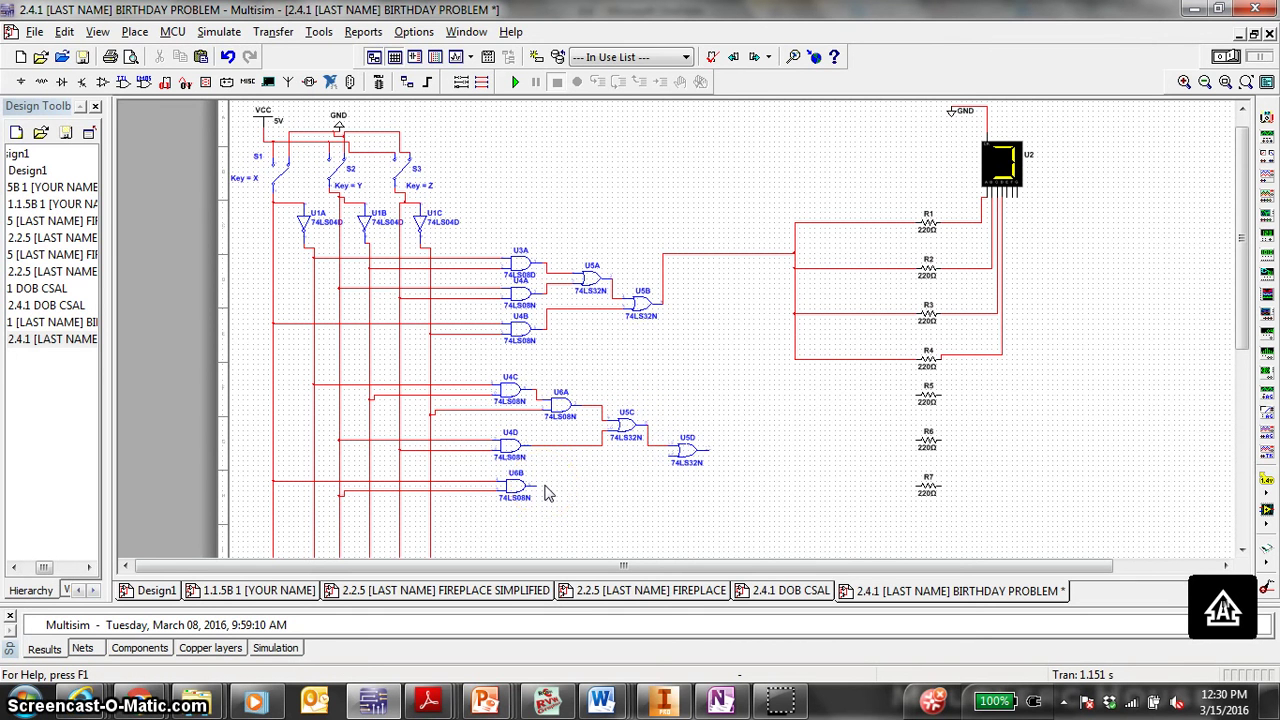
left_click_drag(536, 486, 663, 455)
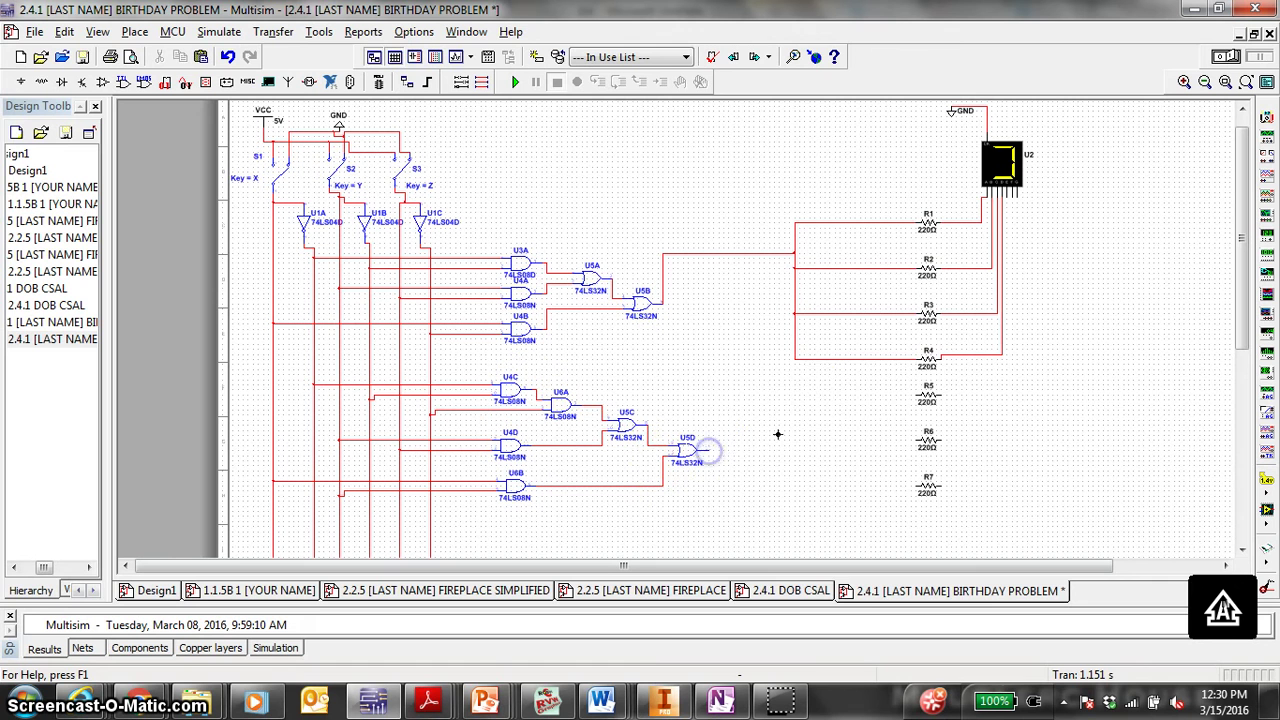
Wire U5D's output to resistor R5, and the display's last pin to R5
mouse_move(708, 451)
left_mouse_down()
mouse_move(871, 394)
mouse_move(913, 397)
left_mouse_up()
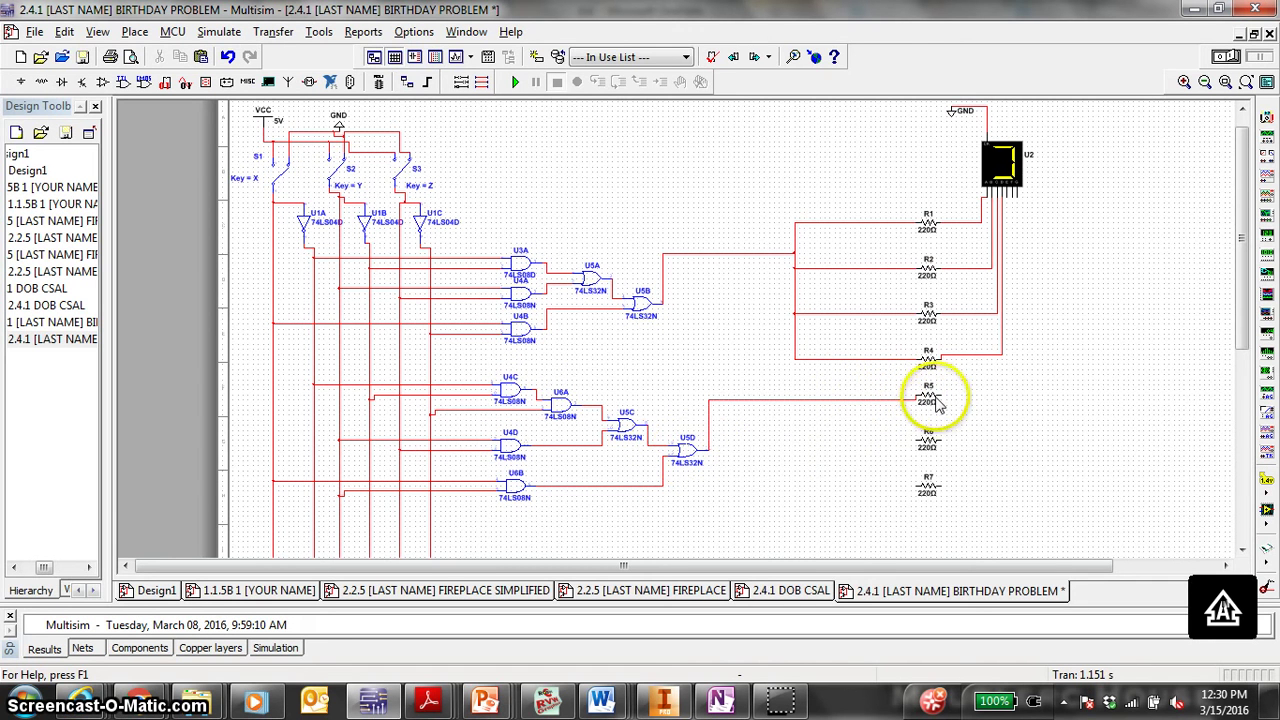
scroll(990, 392, "up", 1)
scroll(846, 491, "right", 3)
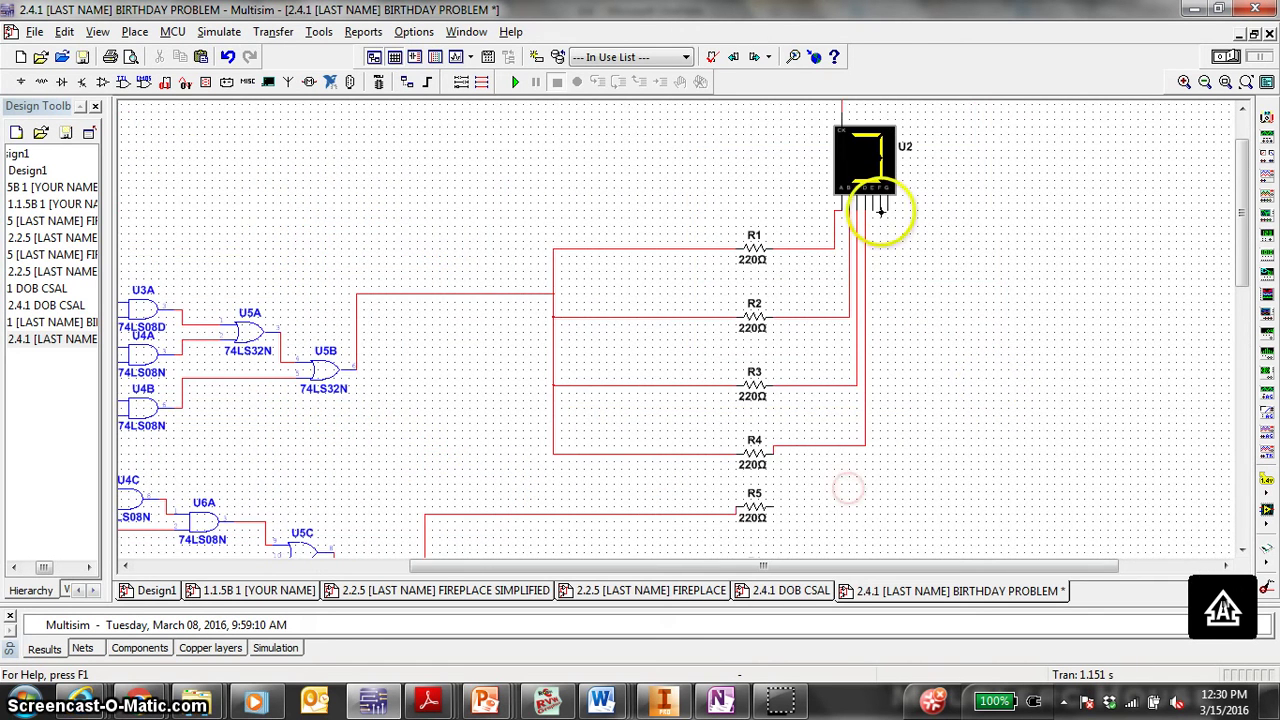
left_click_drag(870, 287, 778, 507)
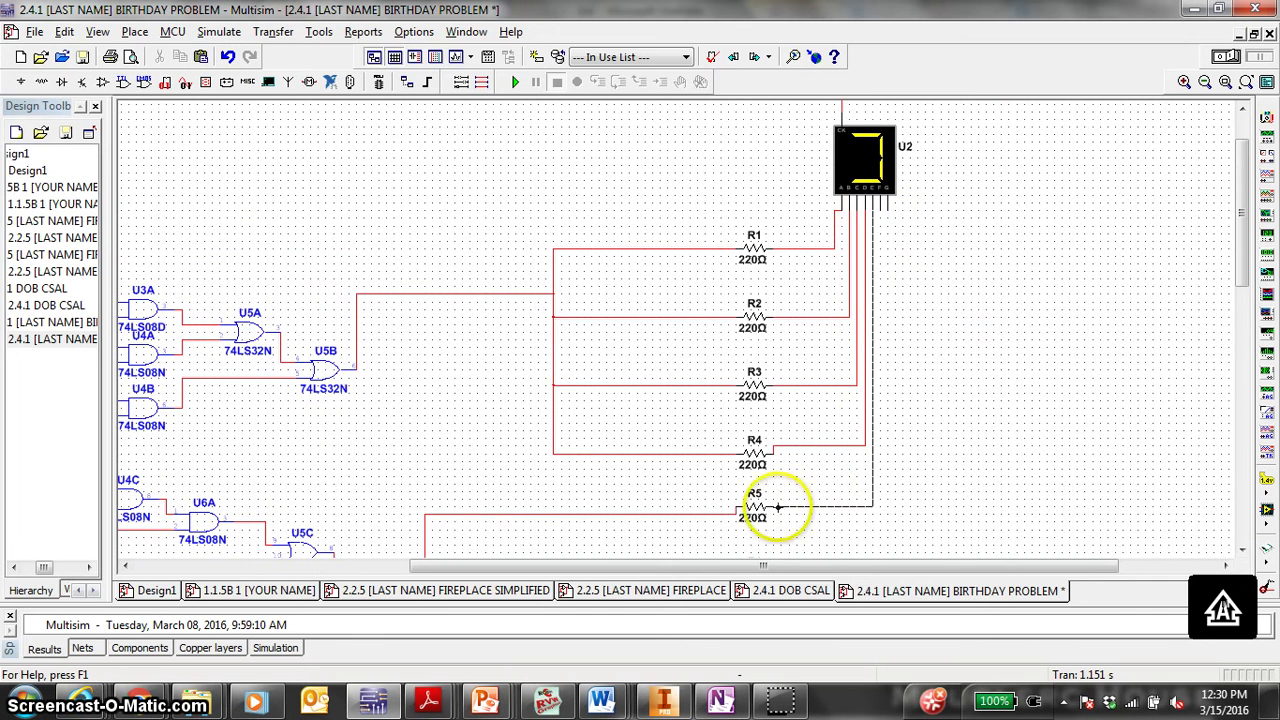
scroll(812, 490, "down", 1)
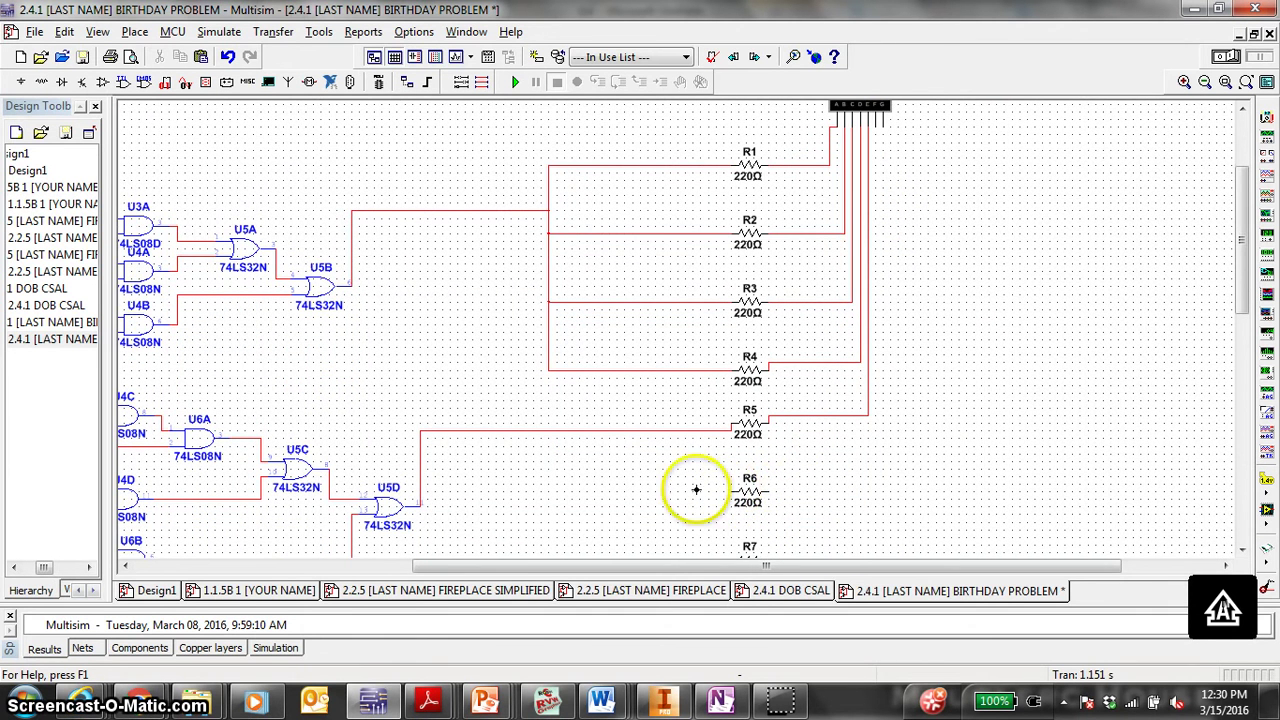
Connect U5D's output to resistor R6, and R6 to the display's pin g
left_click(418, 487)
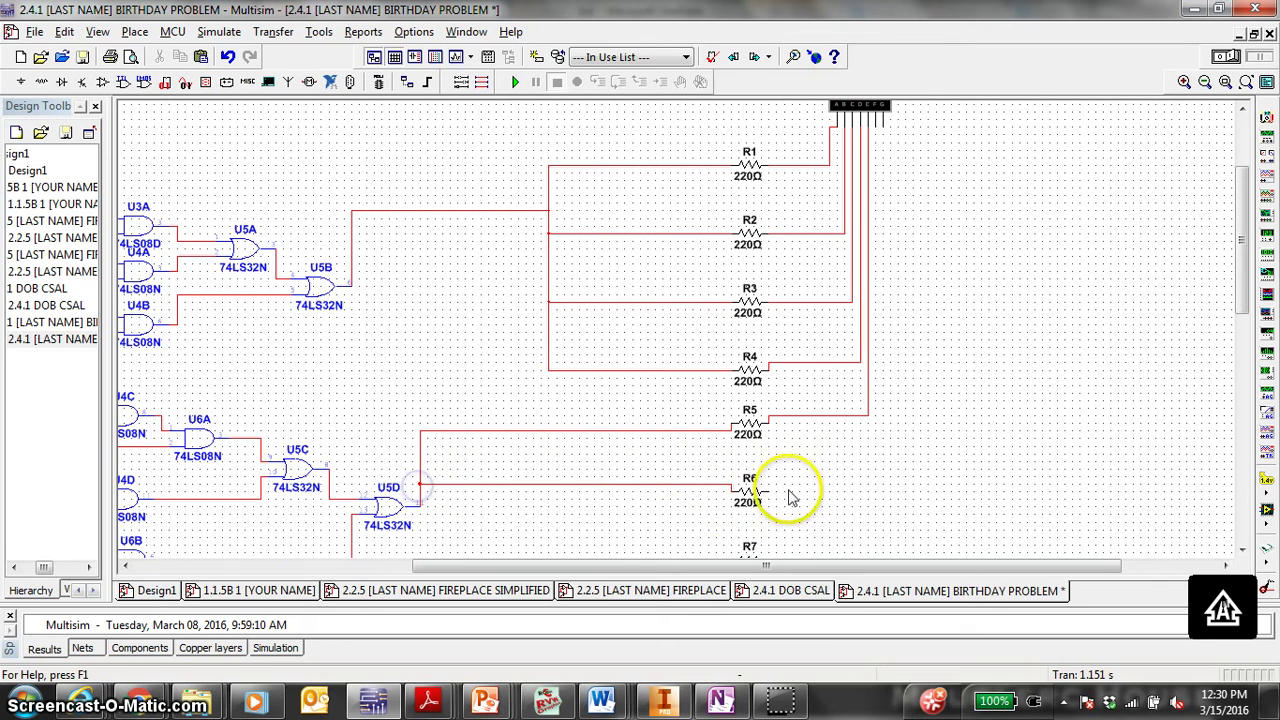
left_click(737, 489)
left_click(767, 490)
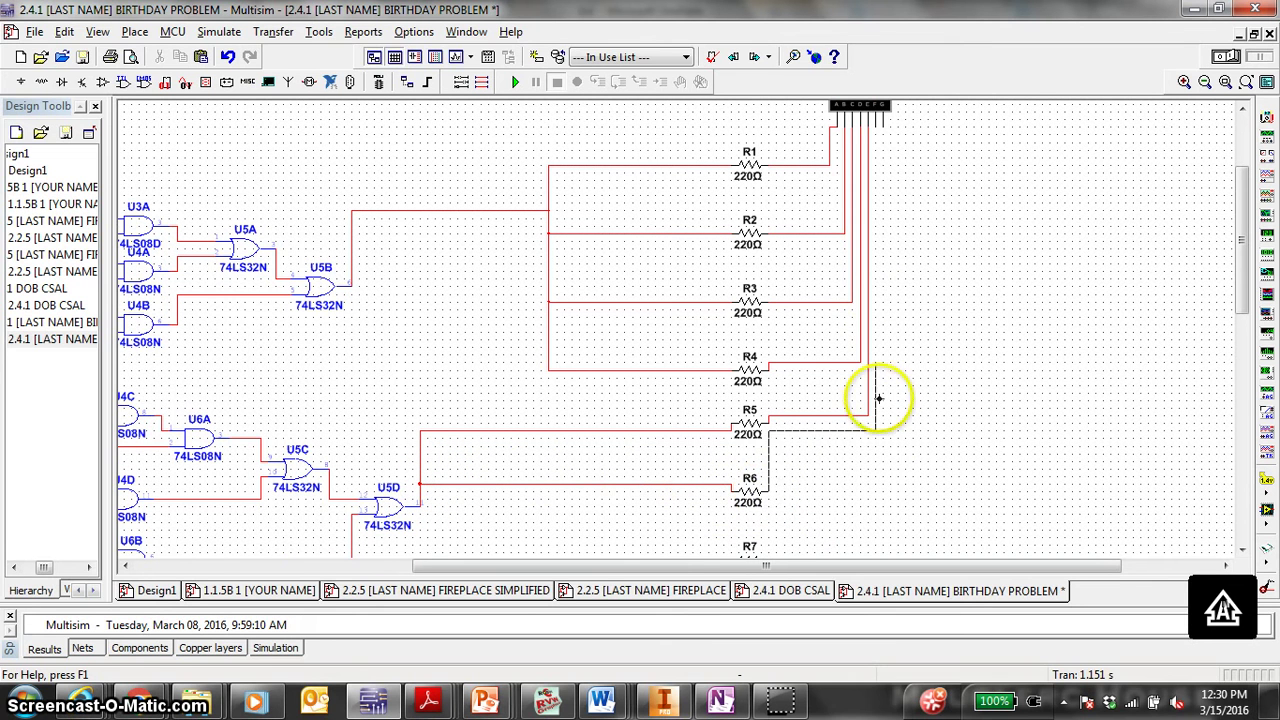
key("Escape")
left_click(880, 126)
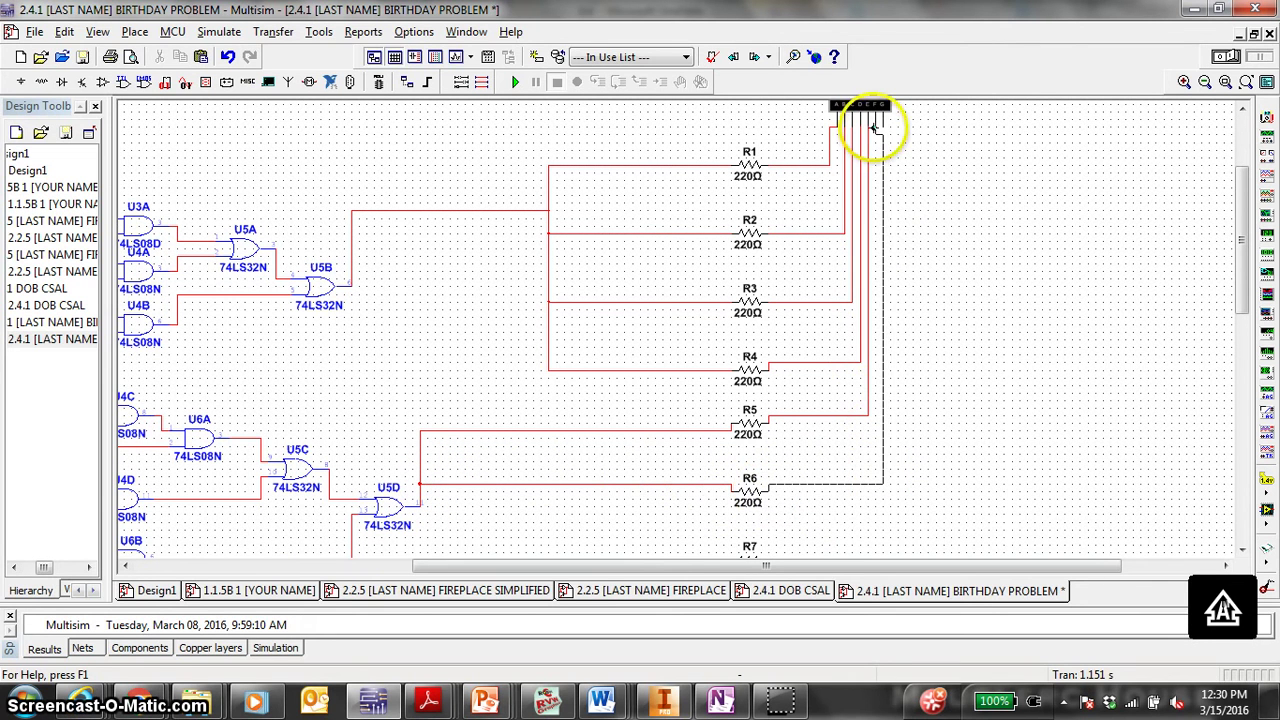
double_click(884, 170)
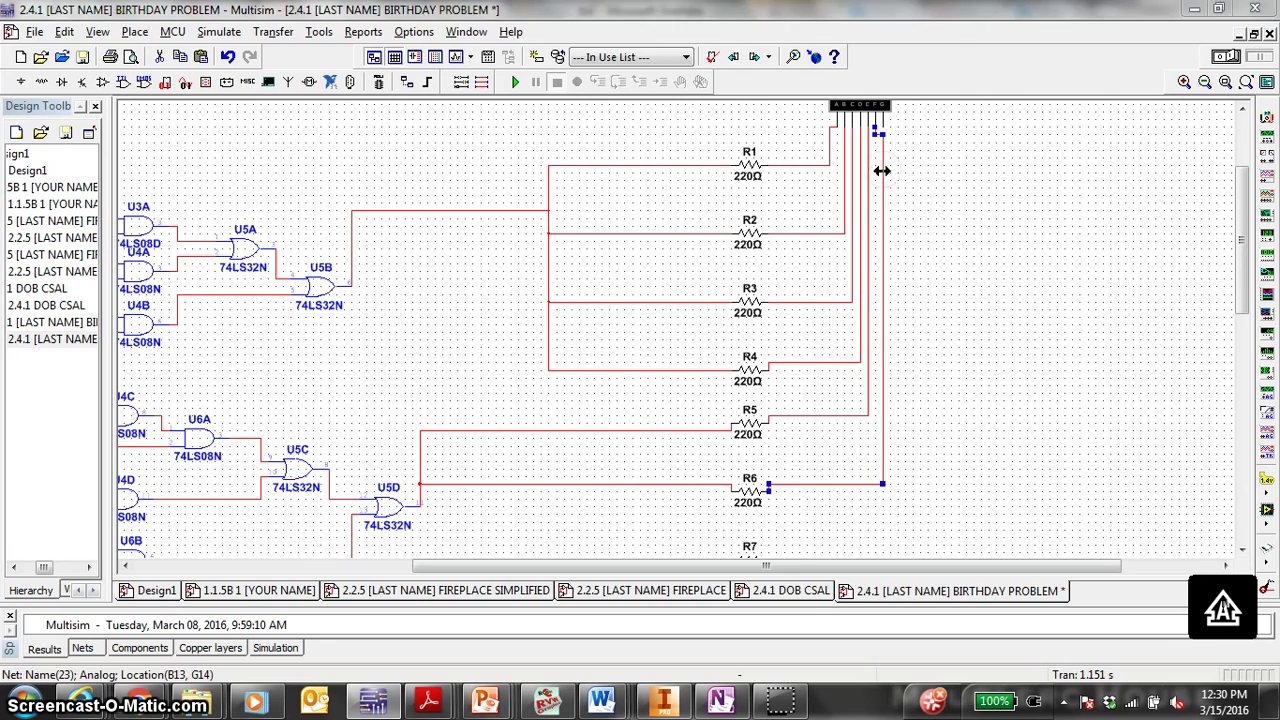
key("Escape")
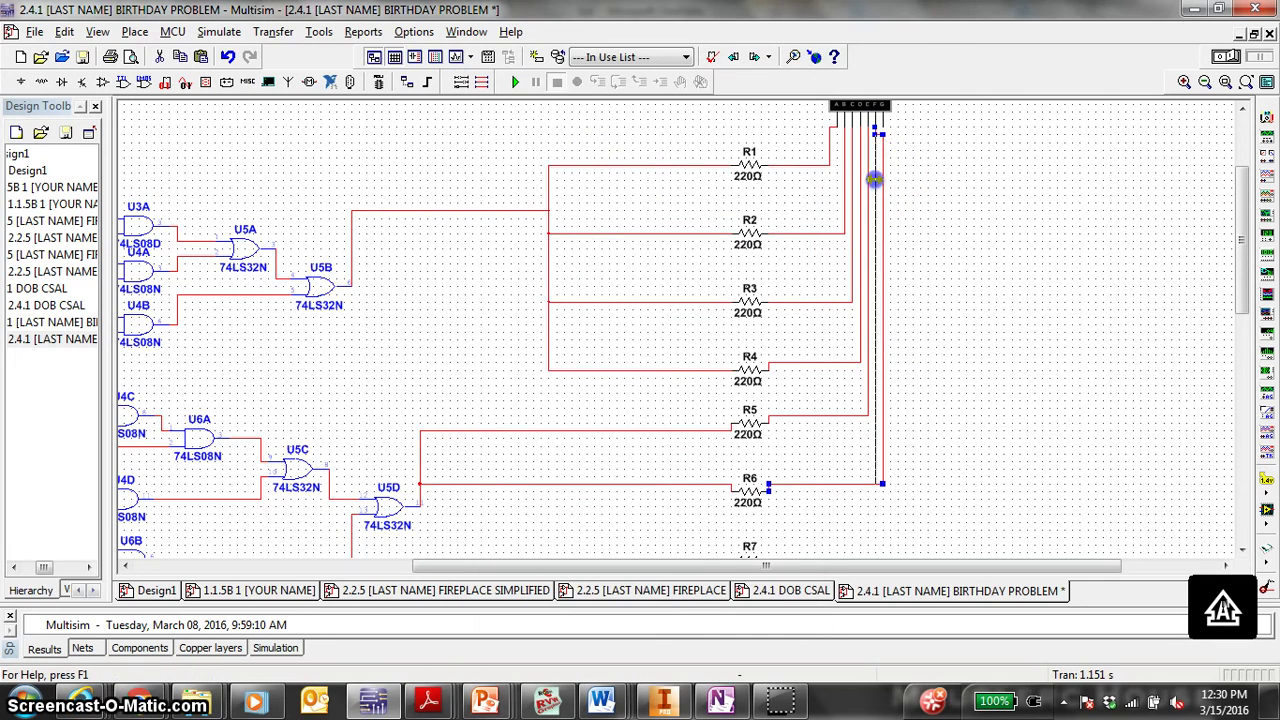
scroll(903, 288, "down", 2)
scroll(751, 337, "down", 3)
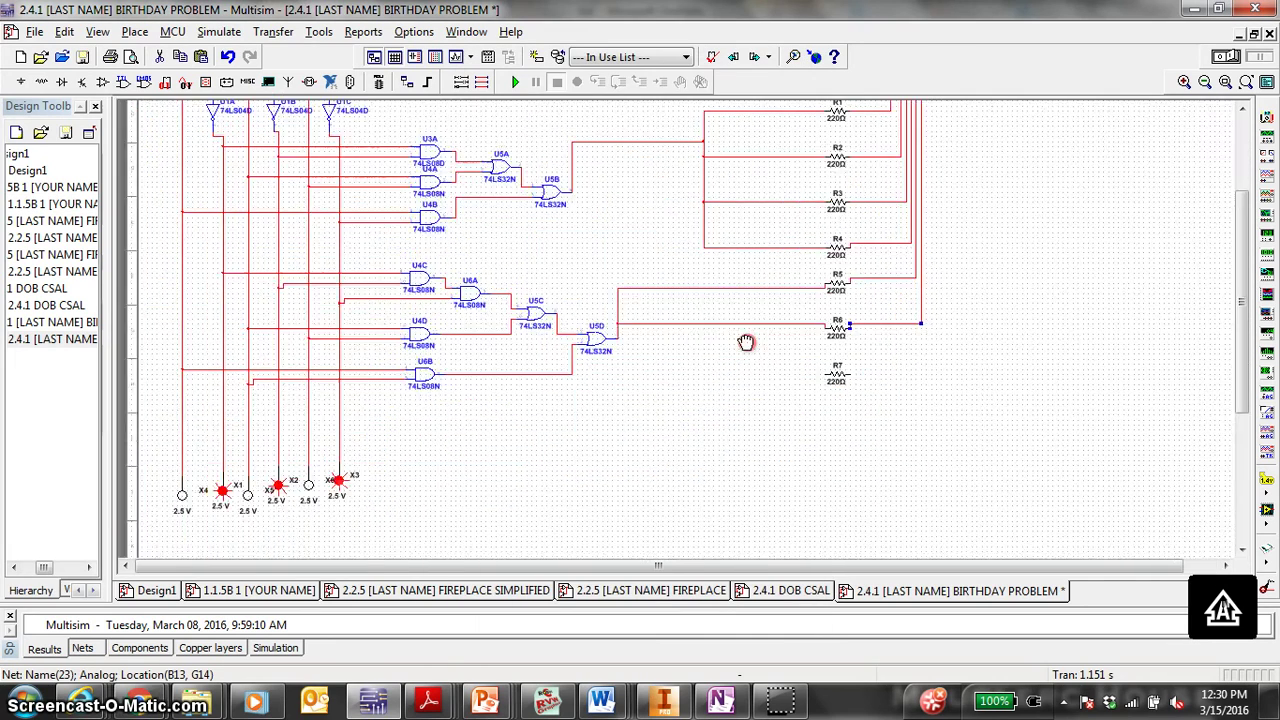
scroll(751, 337, "left", 2)
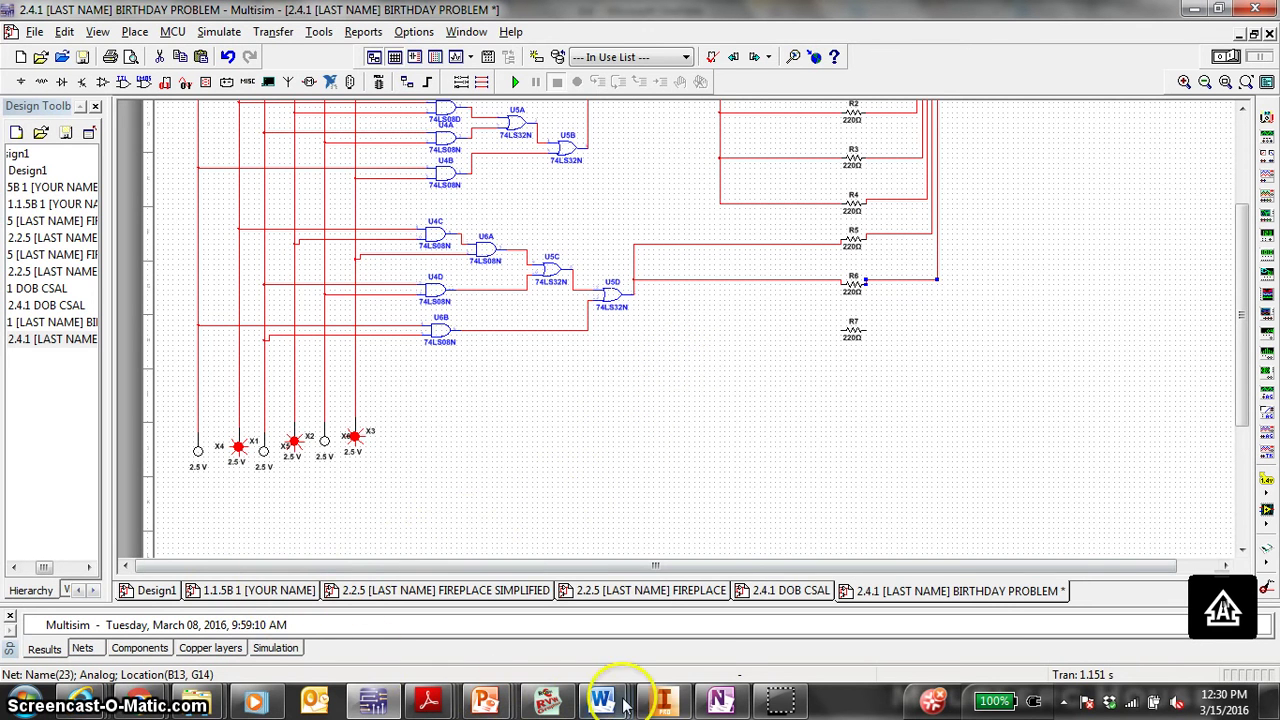
Check the segment g K-map (g = x + yz̄ + ȳz) in OneNote, then return to Multisim
left_click(720, 700)
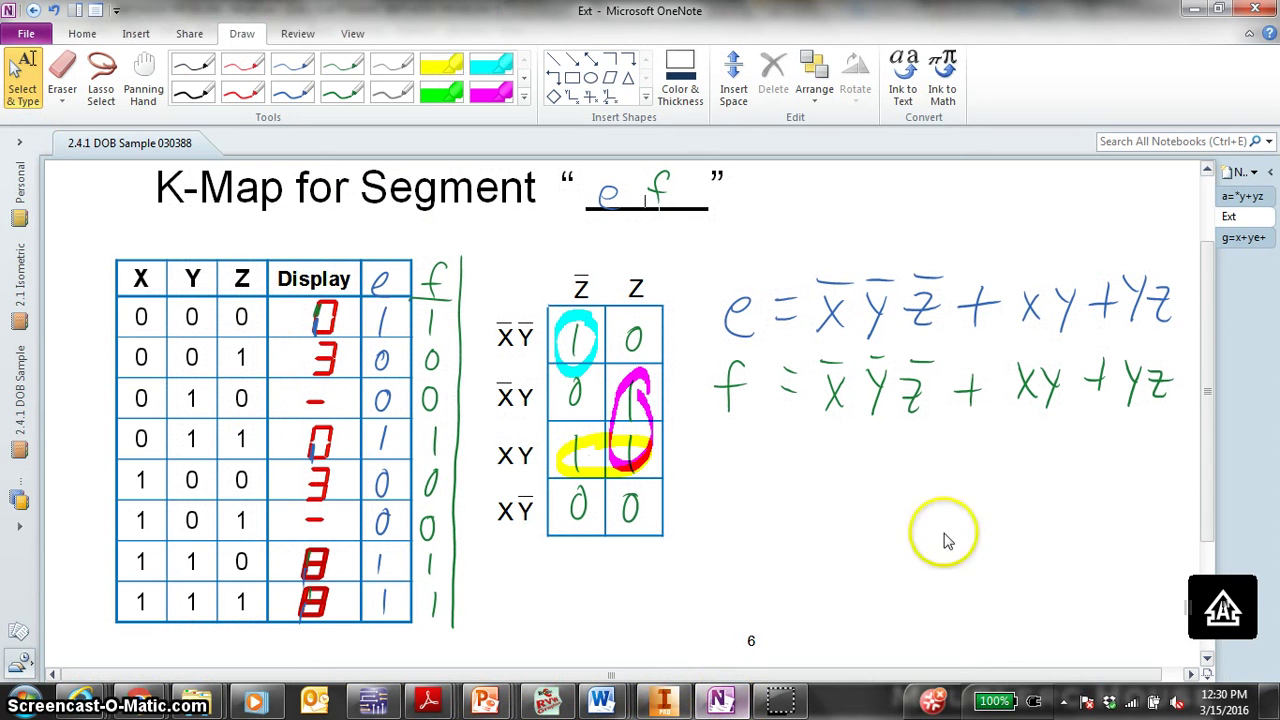
left_click(1243, 238)
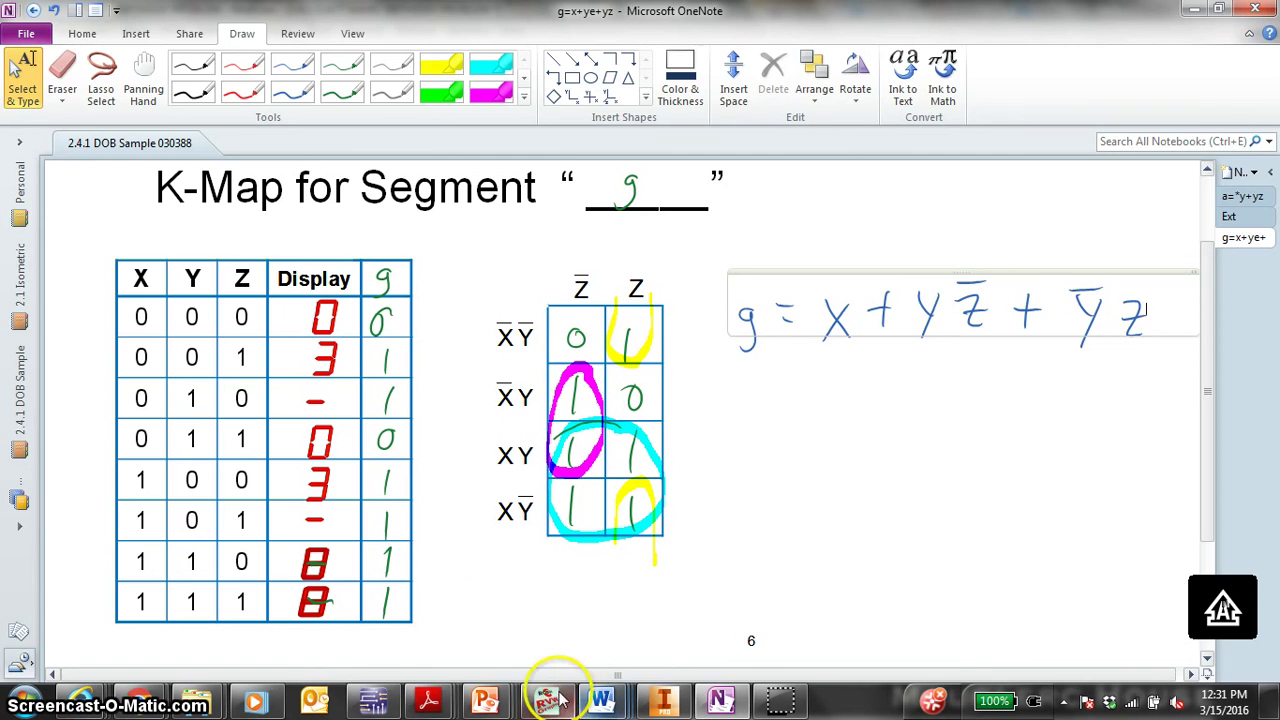
left_click(373, 700)
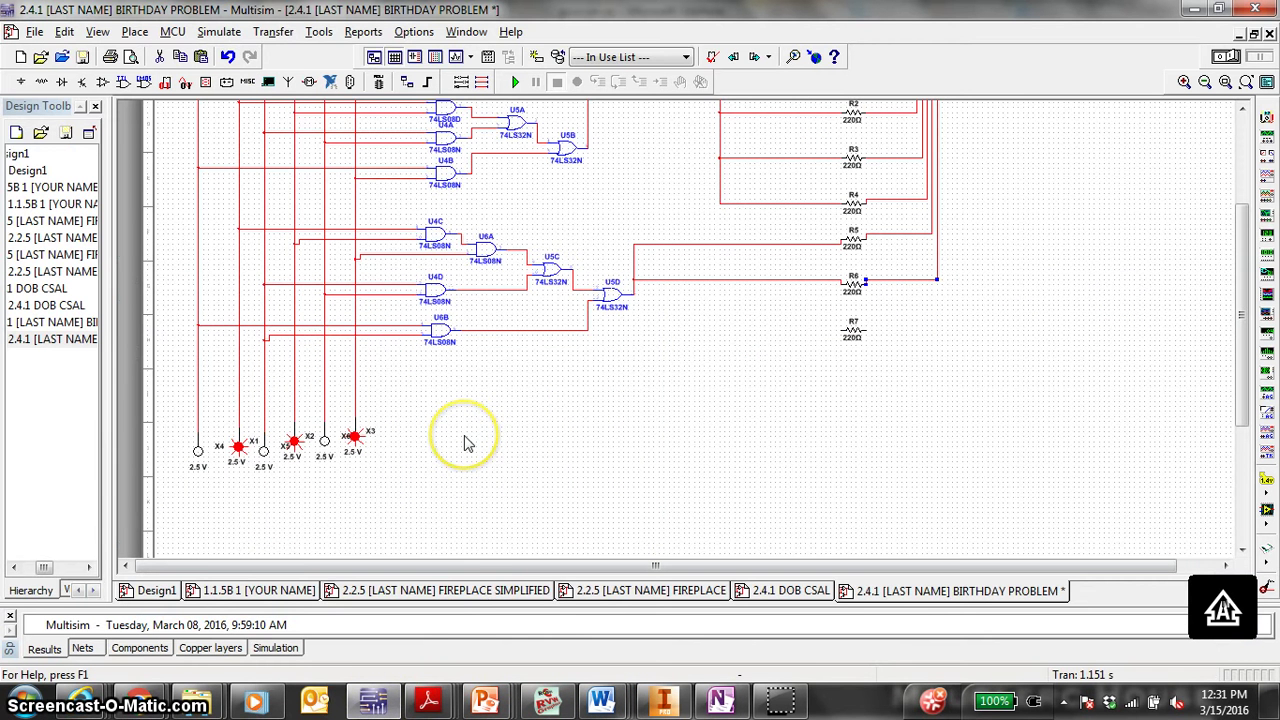
Place 74LS08N AND gates U6C and U6D below U6B
left_click(122, 81)
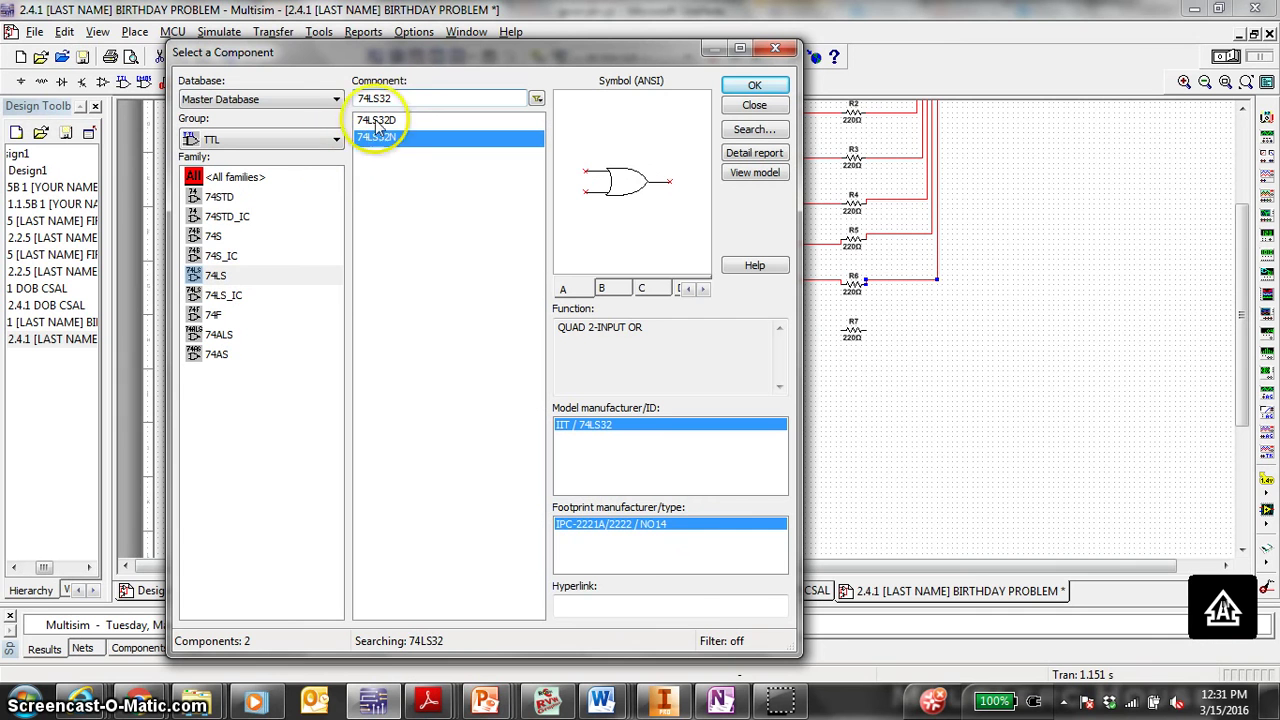
left_click(410, 98)
key("BackSpace")
key("BackSpace")
type("08")
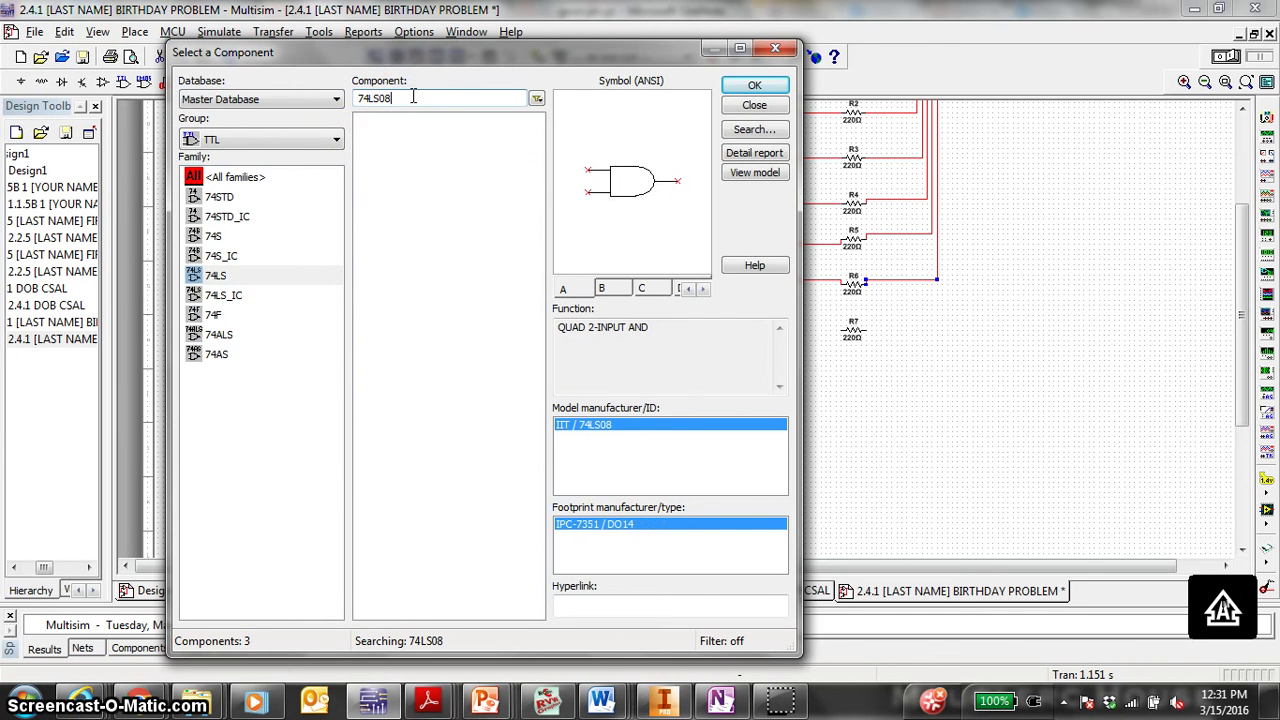
left_click(400, 155)
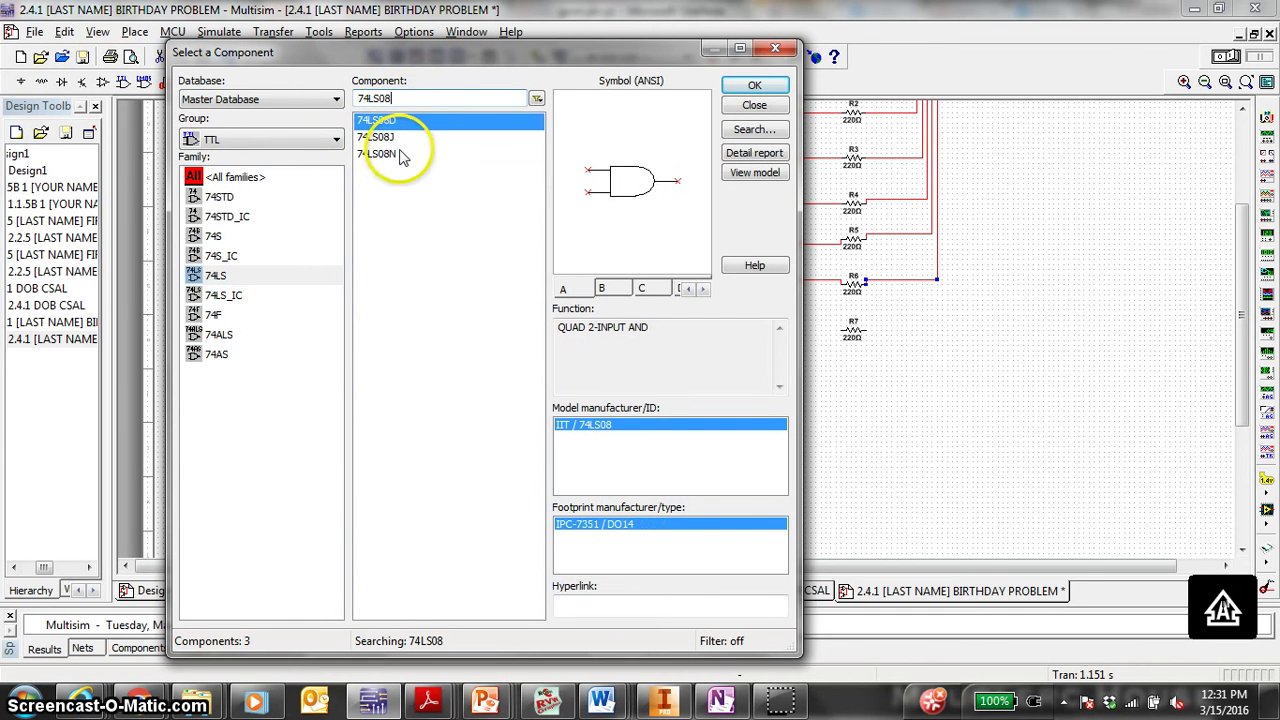
left_click(756, 86)
left_click(751, 92)
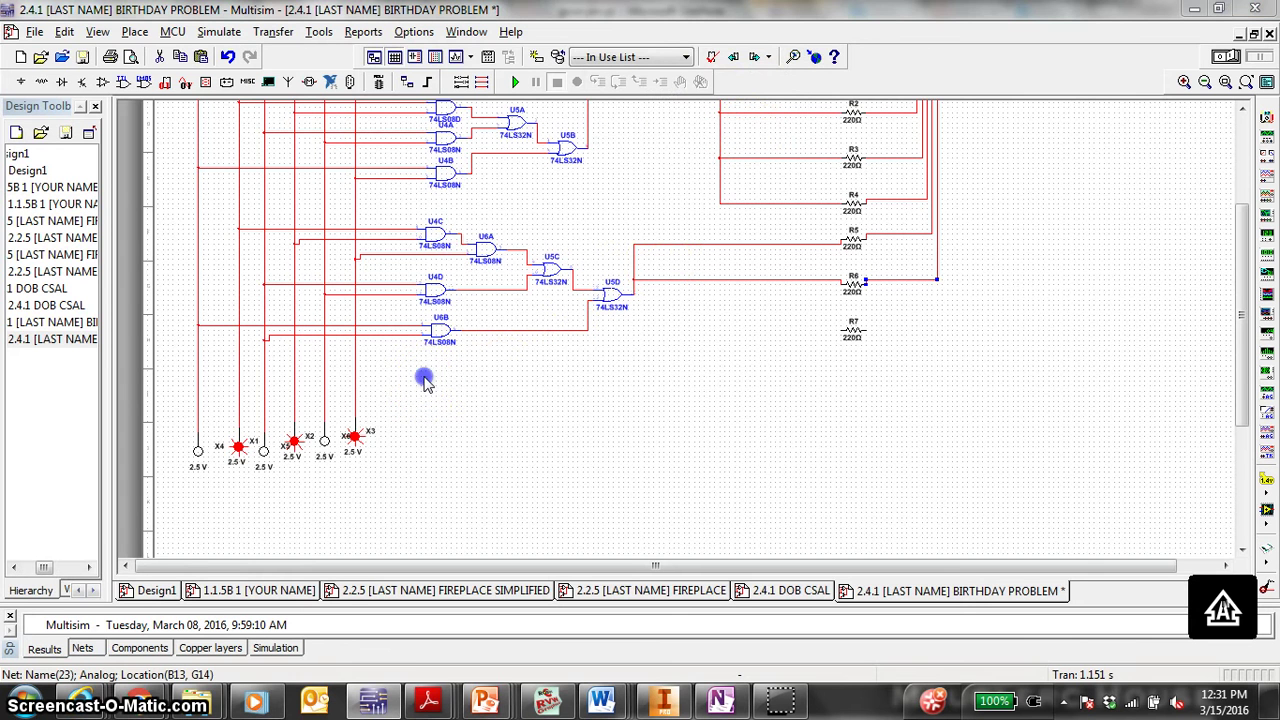
left_click(425, 378)
left_click(430, 385)
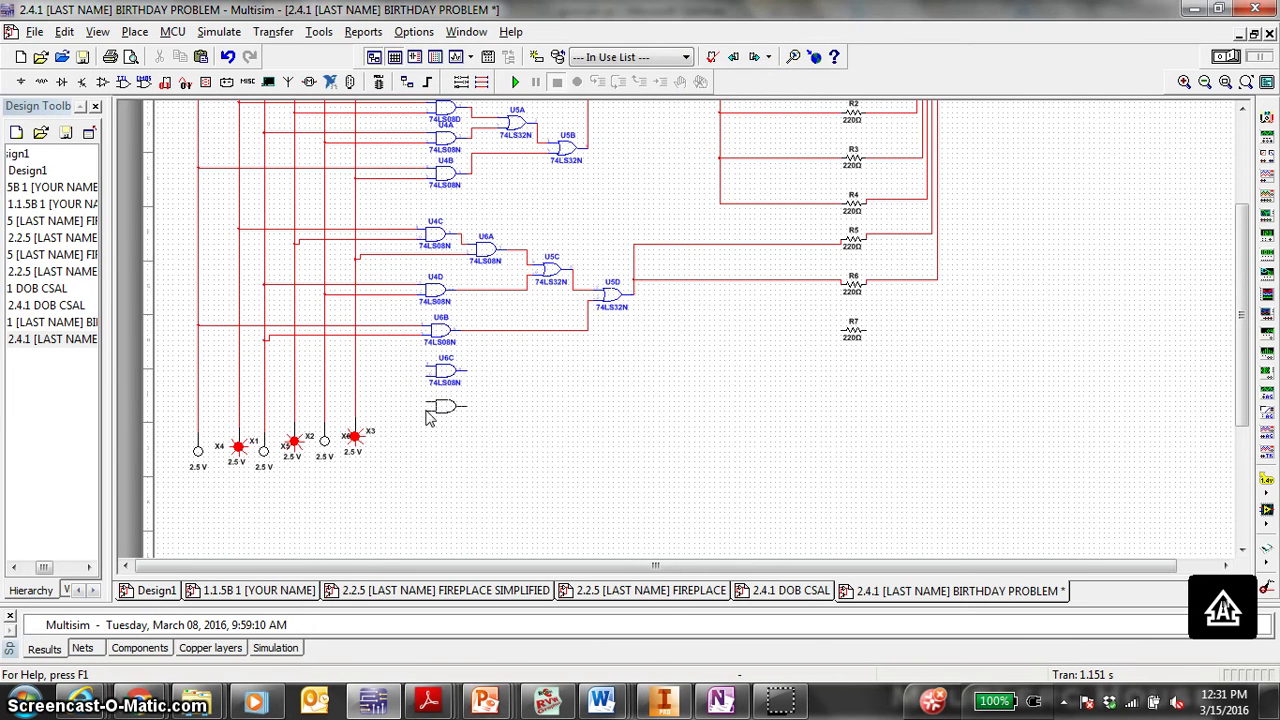
left_click(430, 412)
left_click(460, 446)
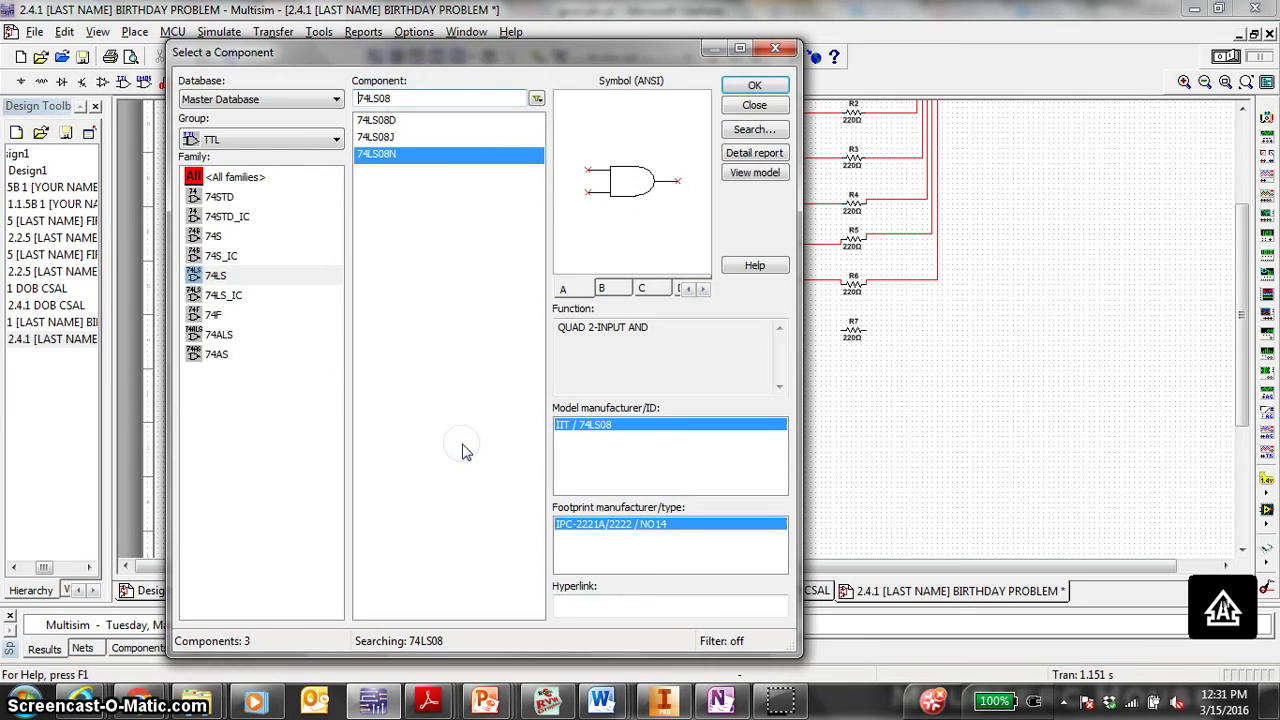
key("Escape")
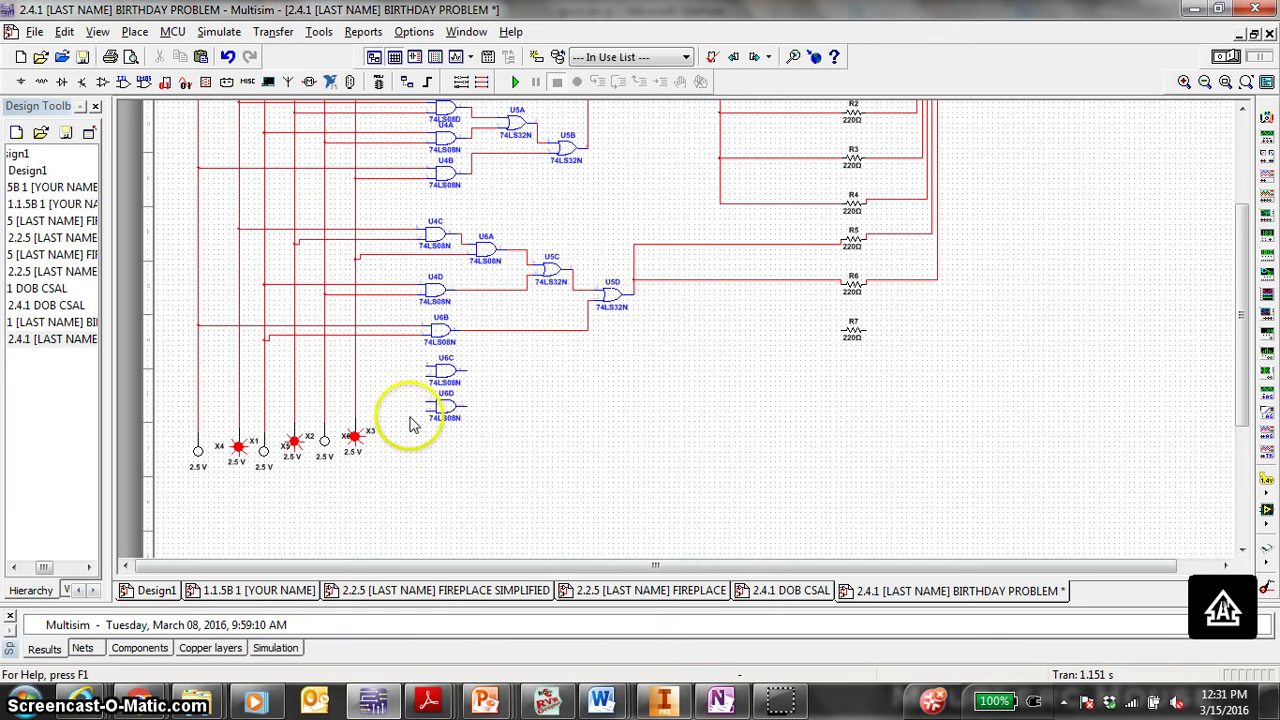
Wire both inputs of U6C and U6D to the vertical input lines
left_click(425, 366)
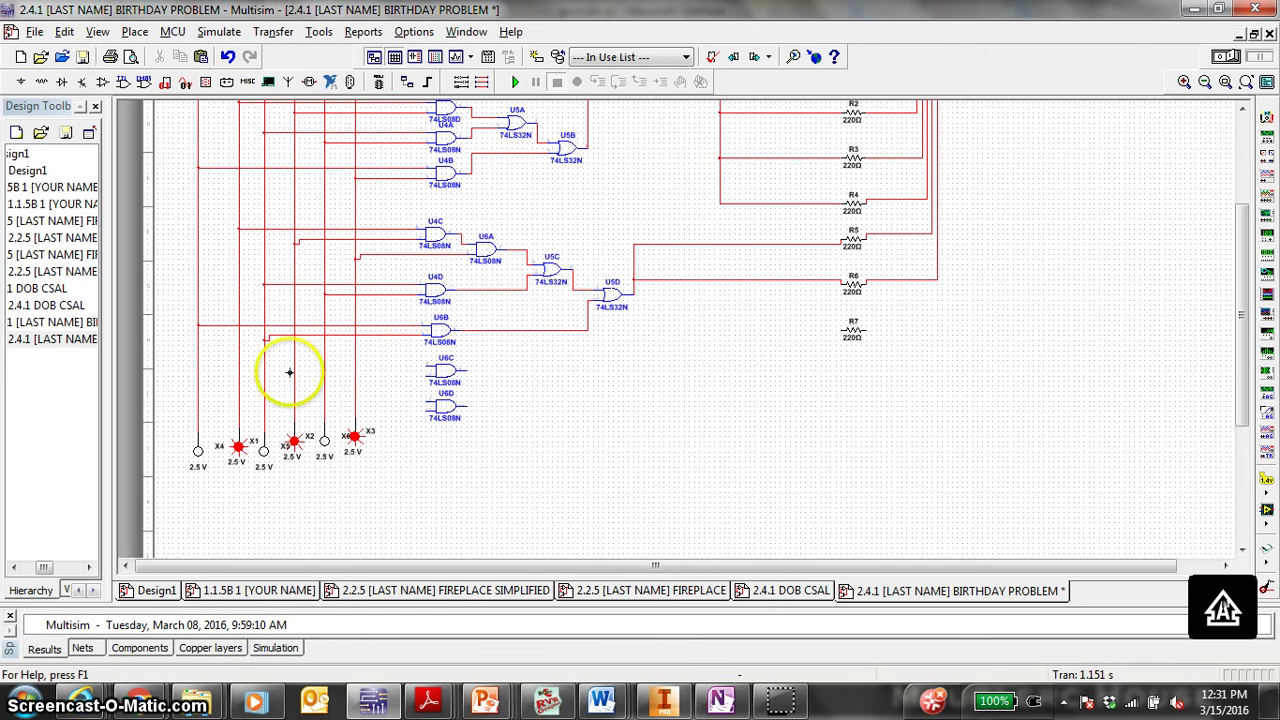
left_click(263, 366)
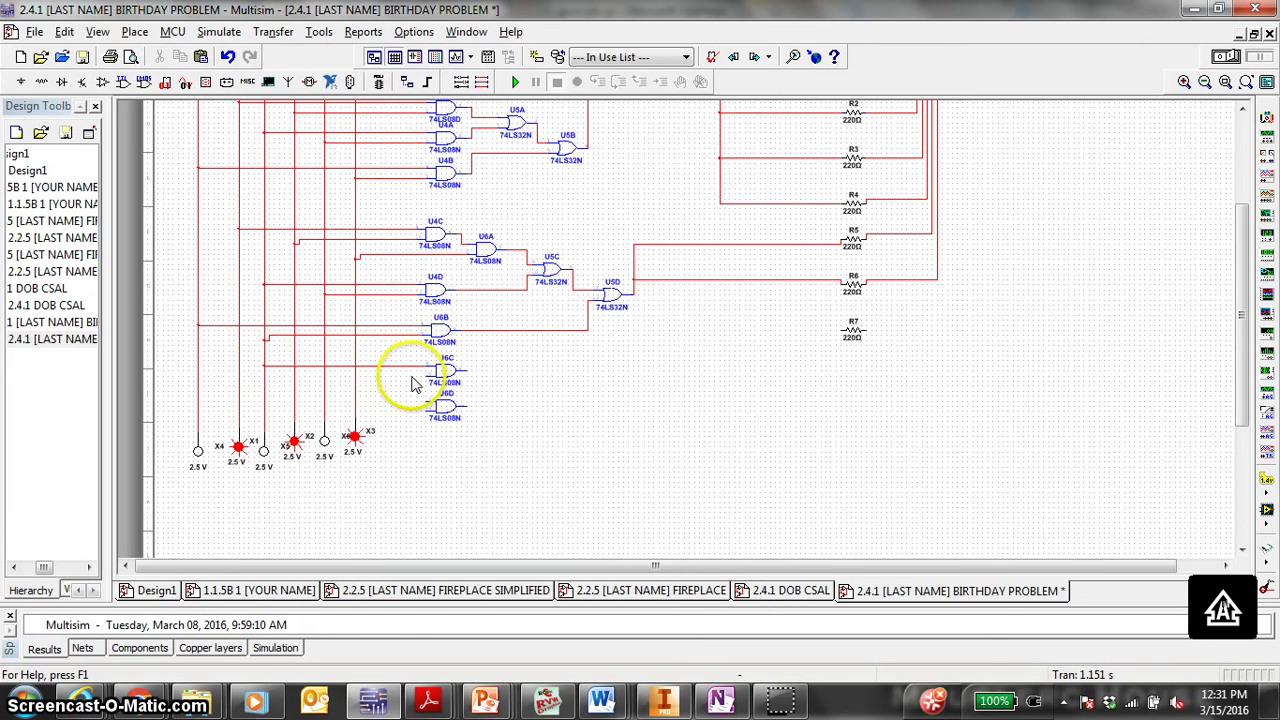
left_click(427, 378)
left_click(355, 377)
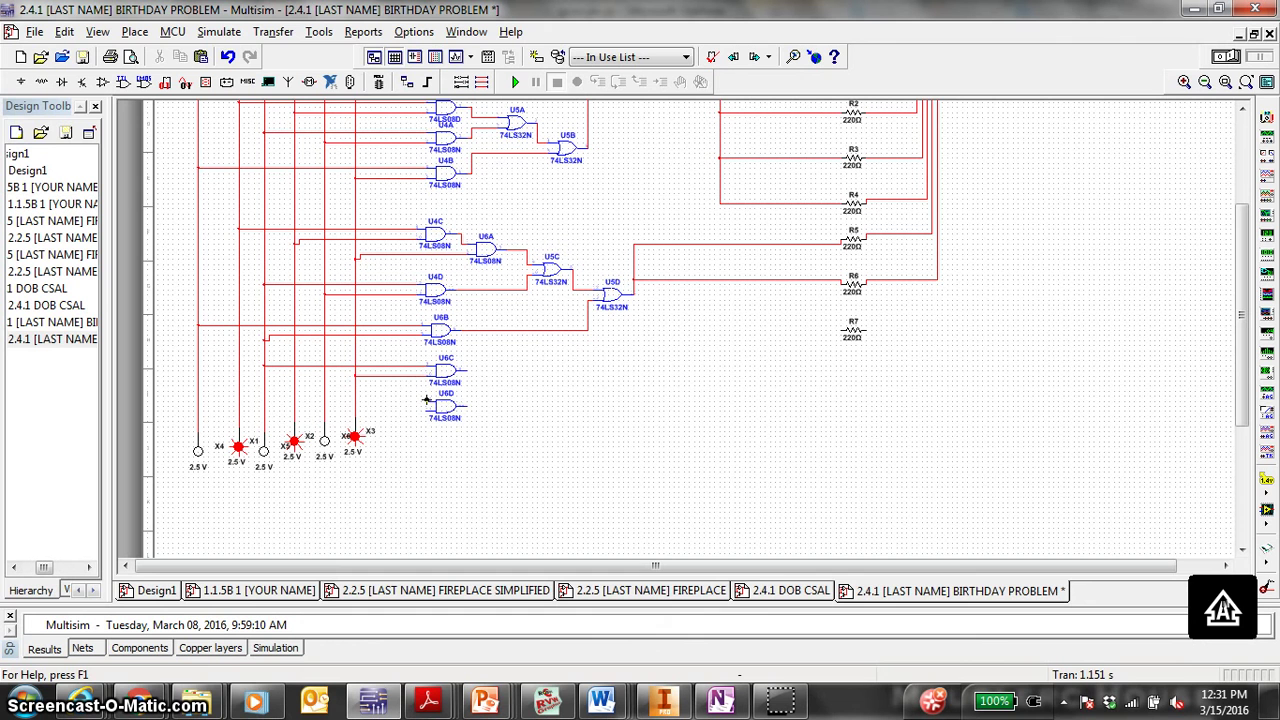
left_click(427, 400)
left_click(296, 399)
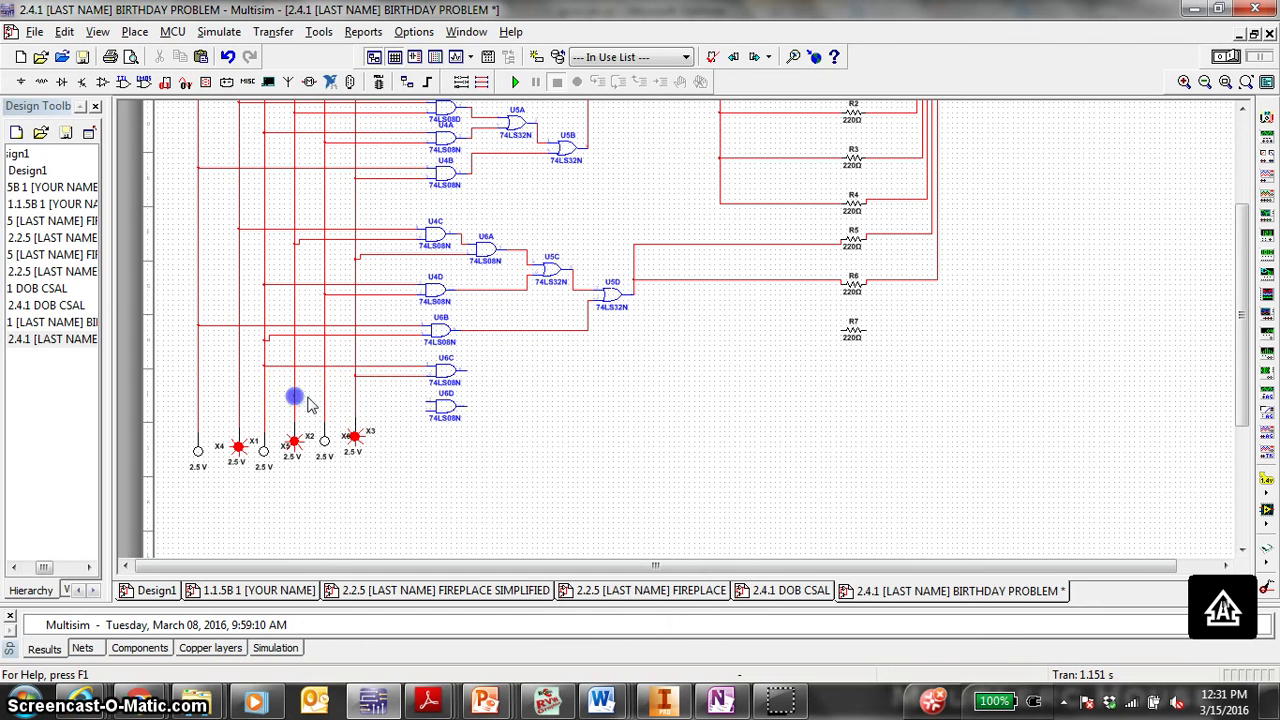
left_click(324, 412)
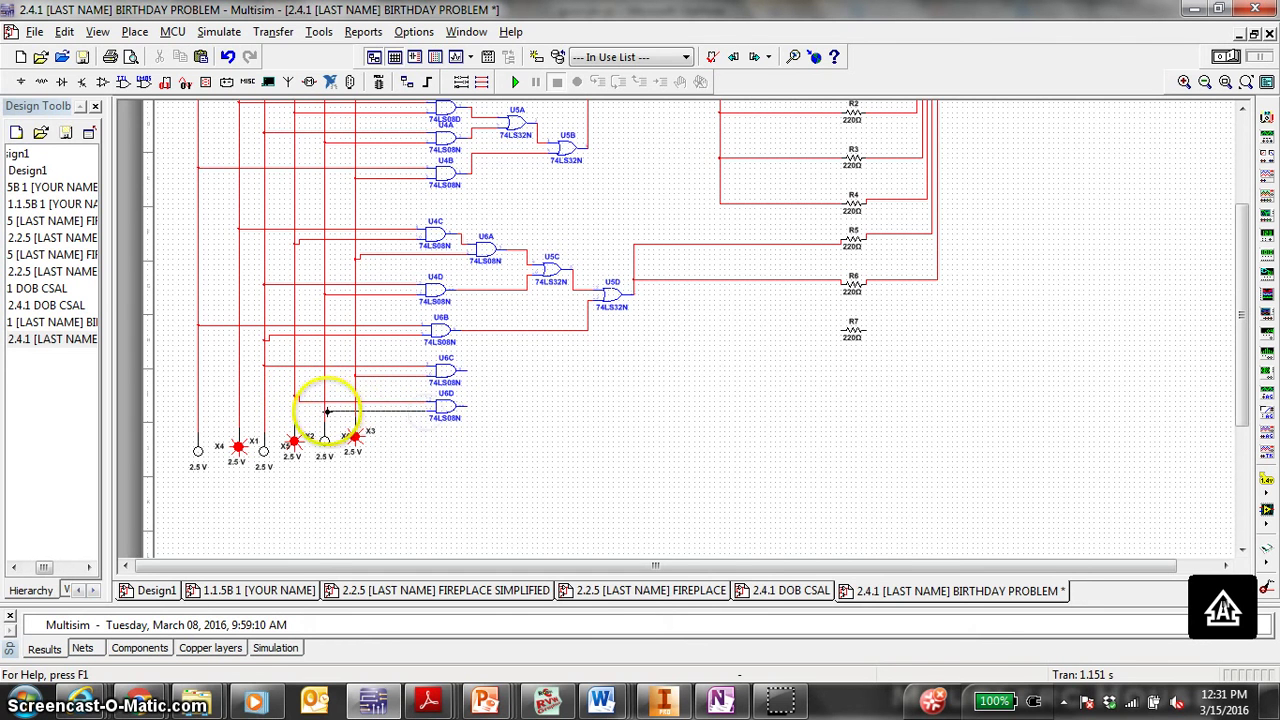
Place 74LS32 OR gates U7A and U7B to the right of U6C and U6D
left_click(122, 81)
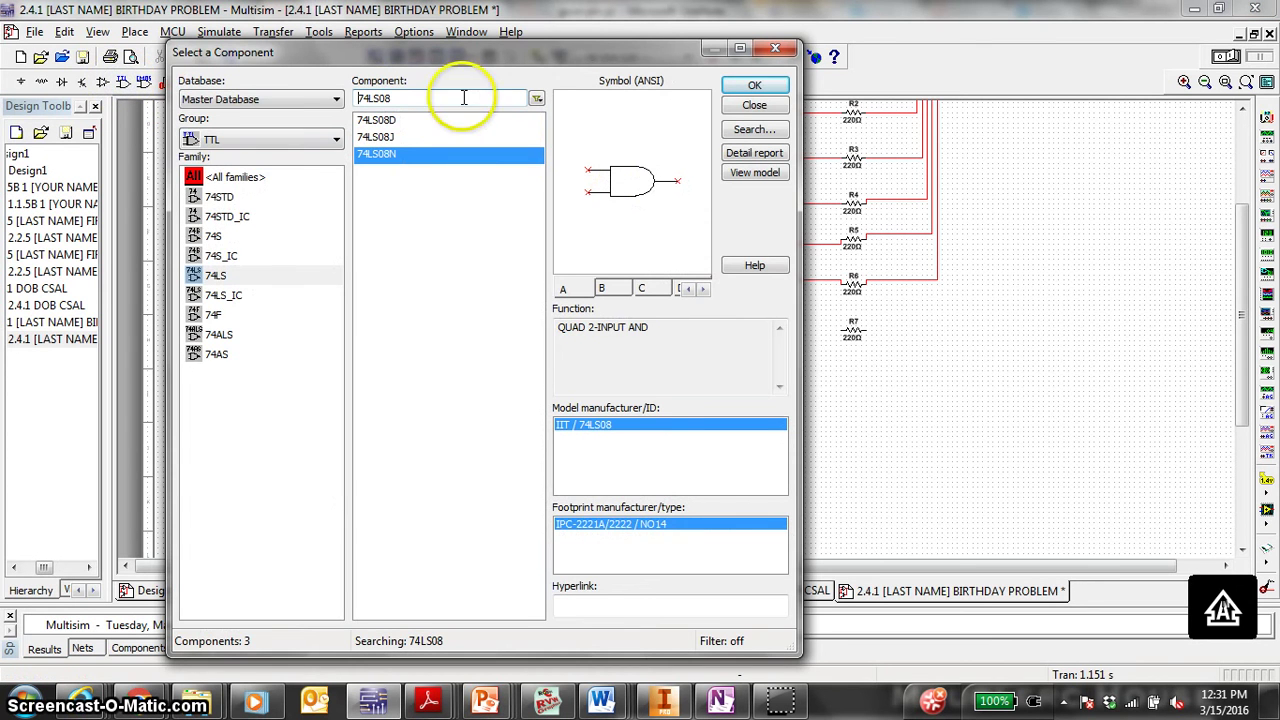
key("BackSpace")
key("BackSpace")
type("32")
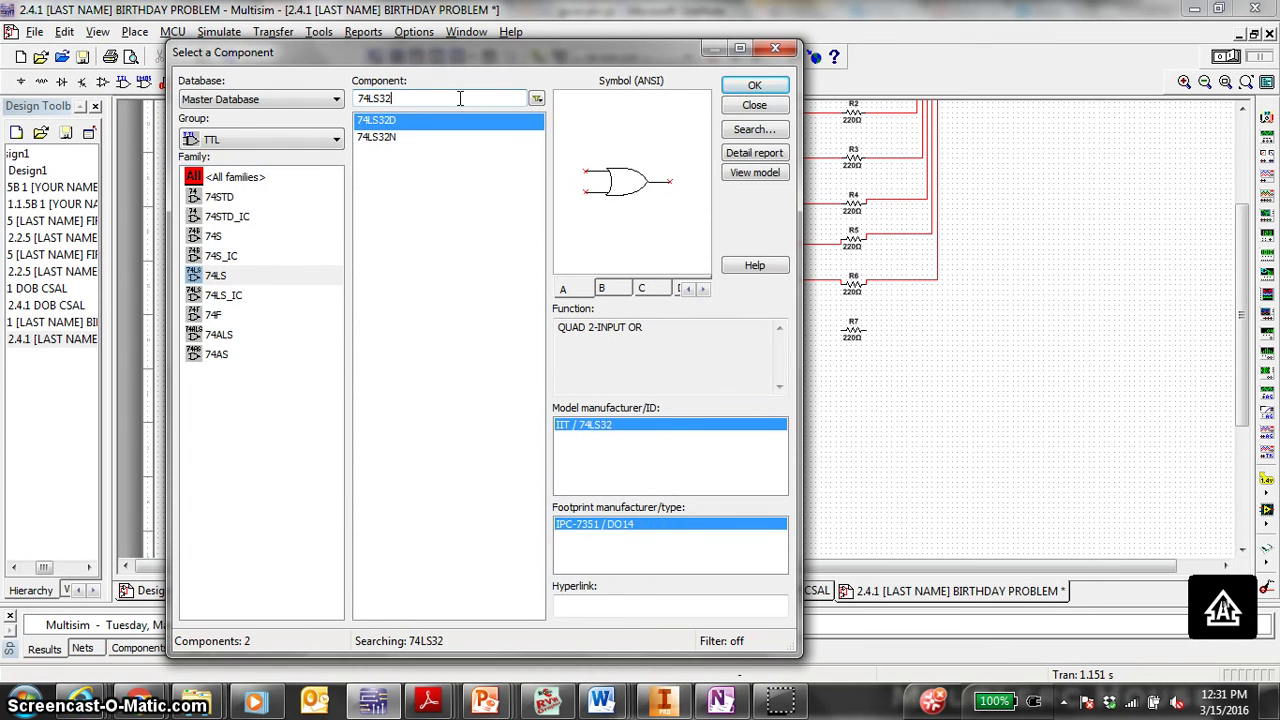
left_click(754, 85)
left_click(729, 172)
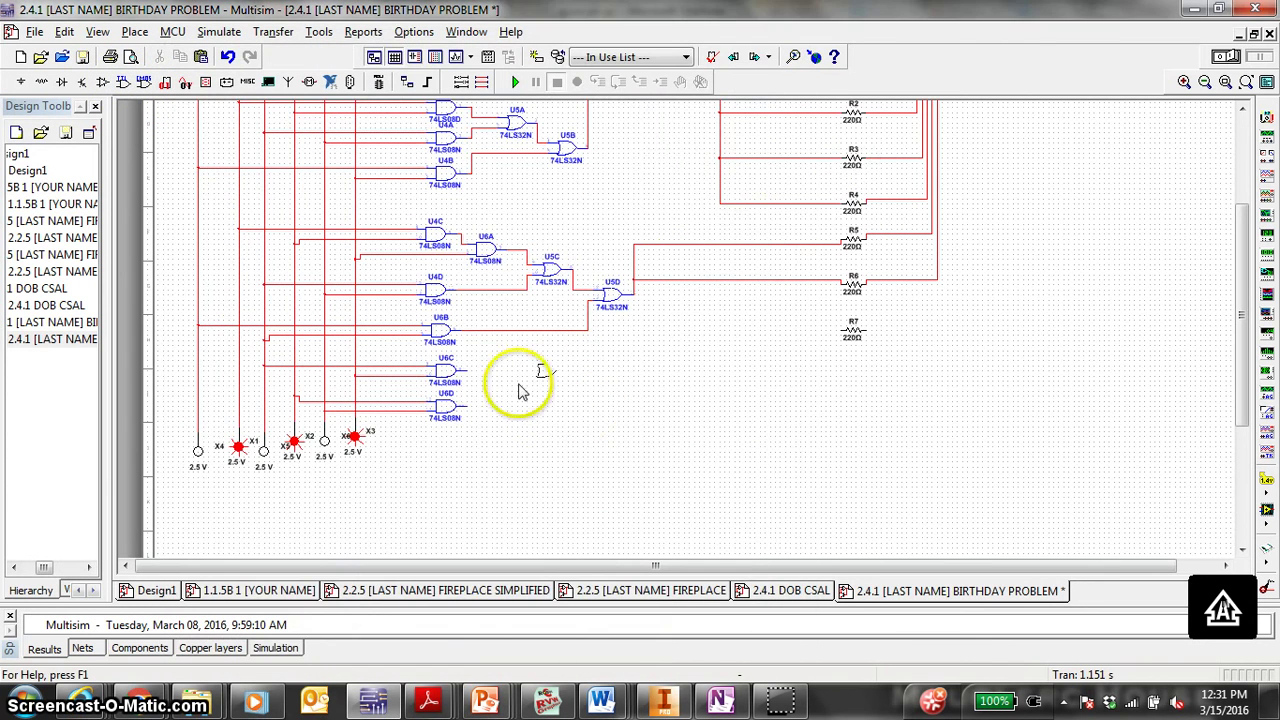
left_click(505, 398)
left_click(541, 405)
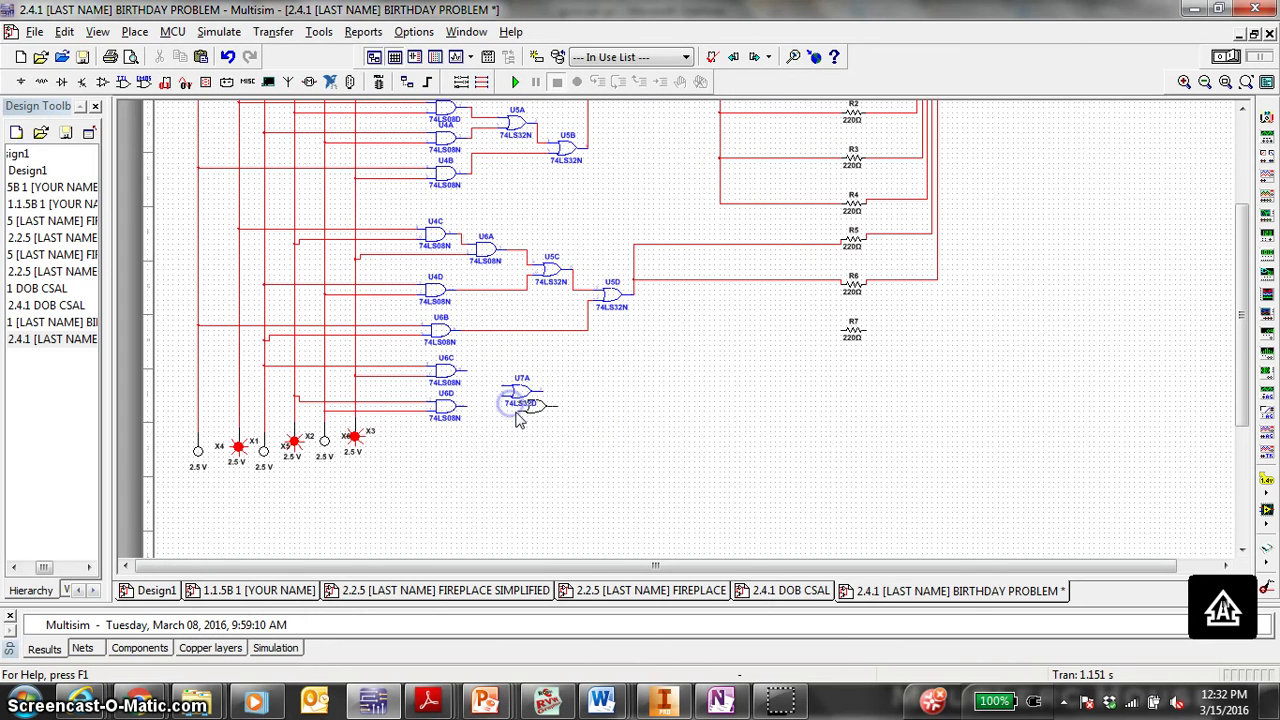
left_click(581, 423)
left_click(536, 449)
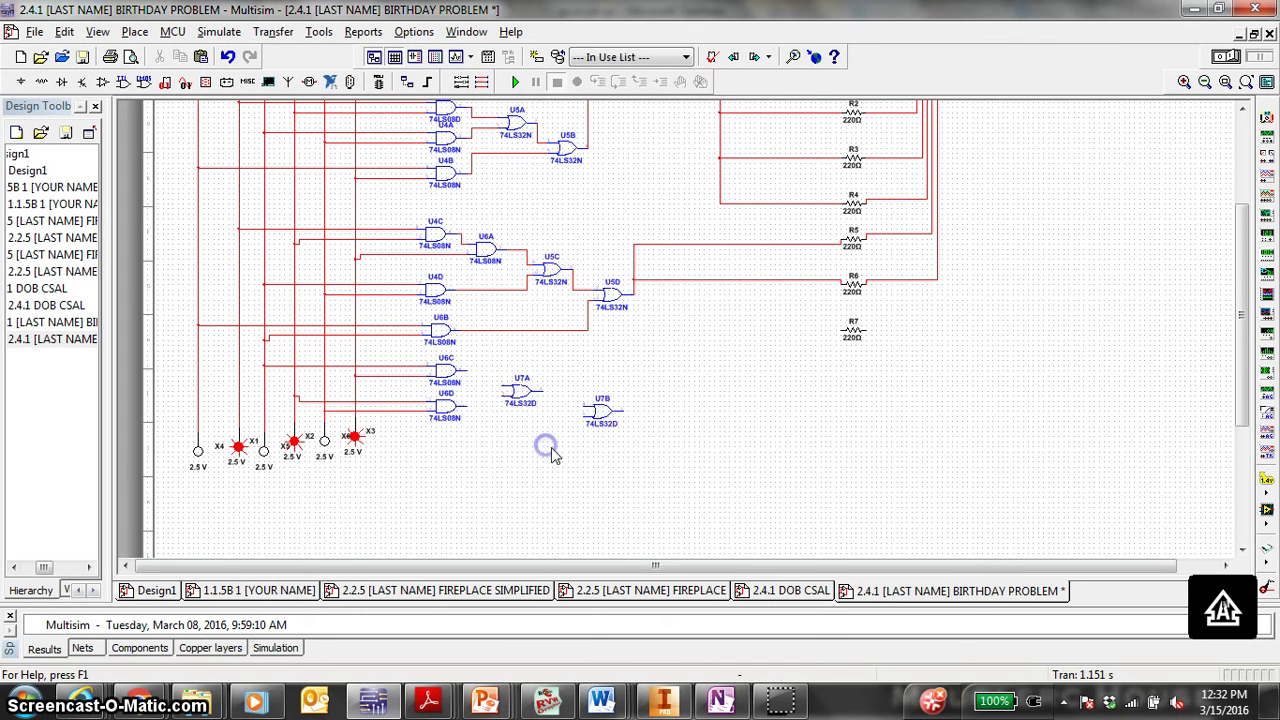
key("Escape")
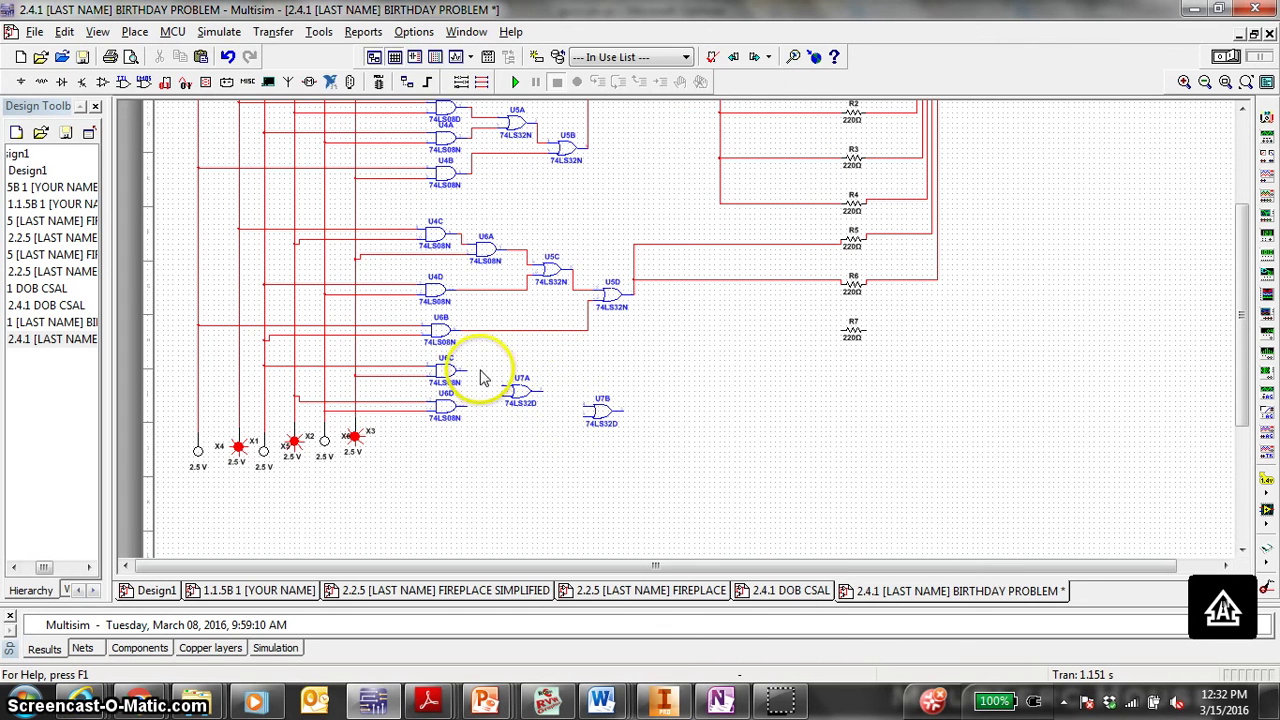
Start a wire from U6C's output and check the segment g K-map in OneNote
left_click(465, 369)
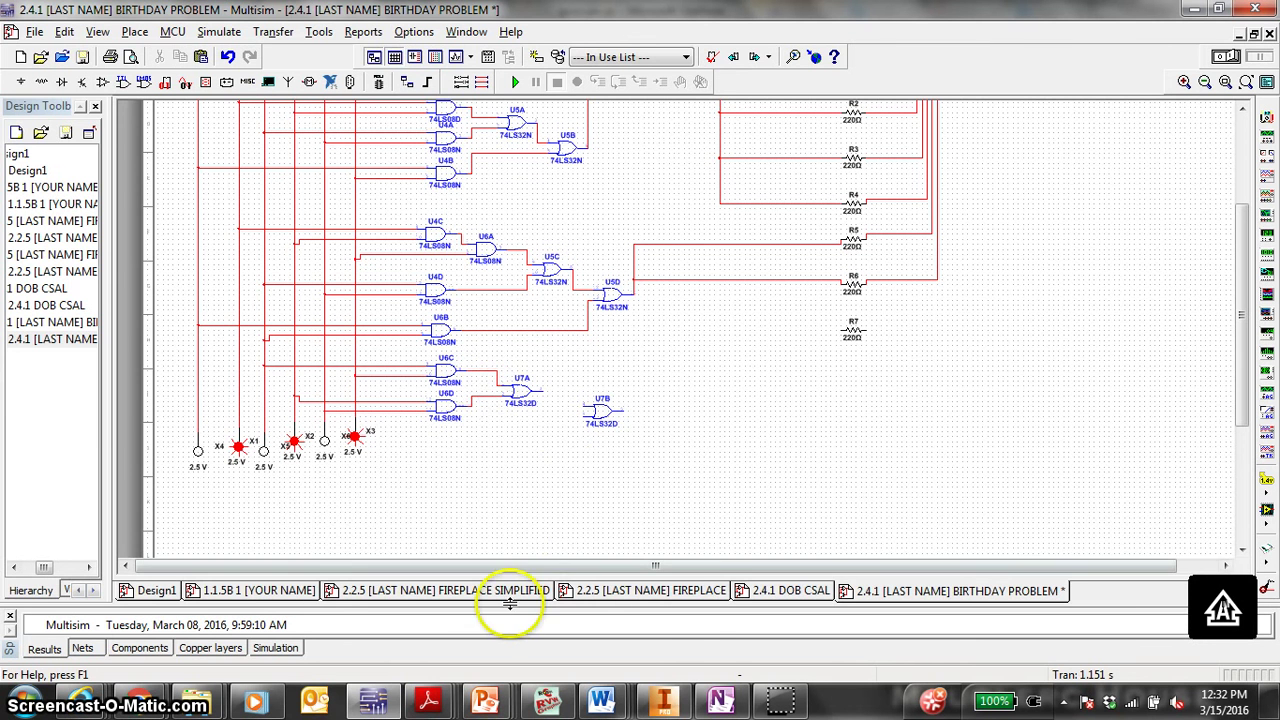
left_click(720, 700)
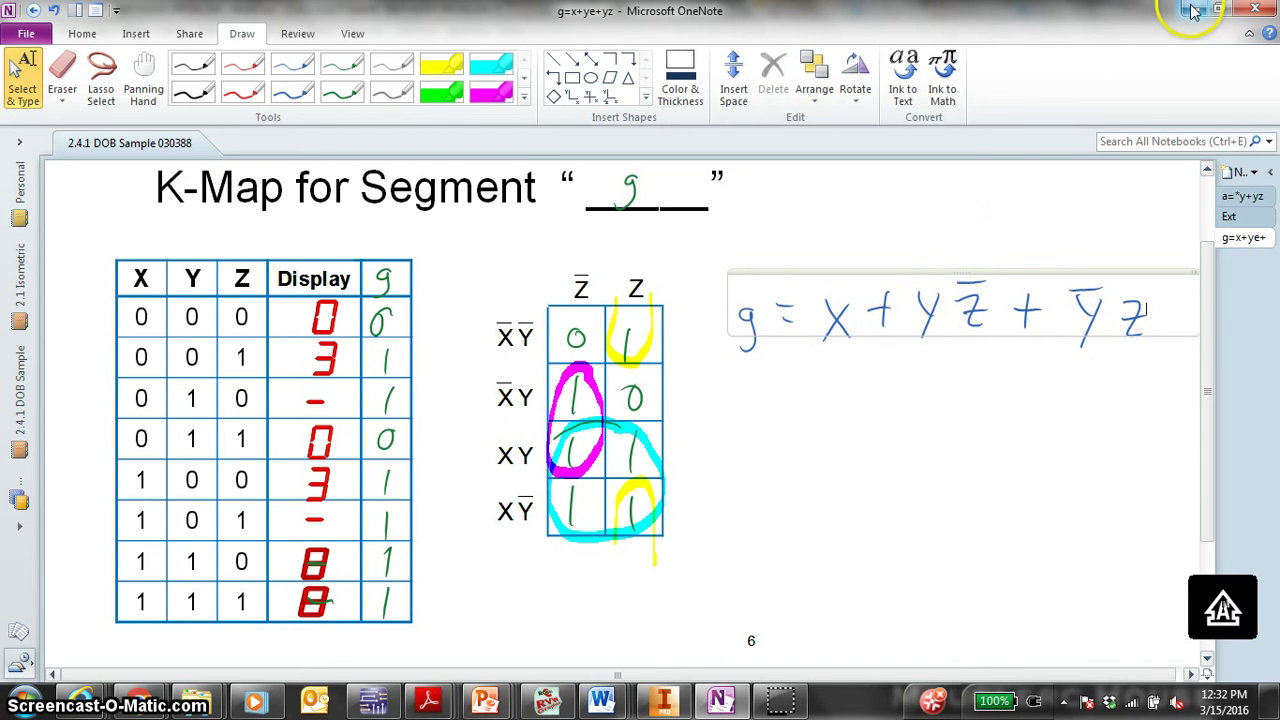
left_click(375, 700)
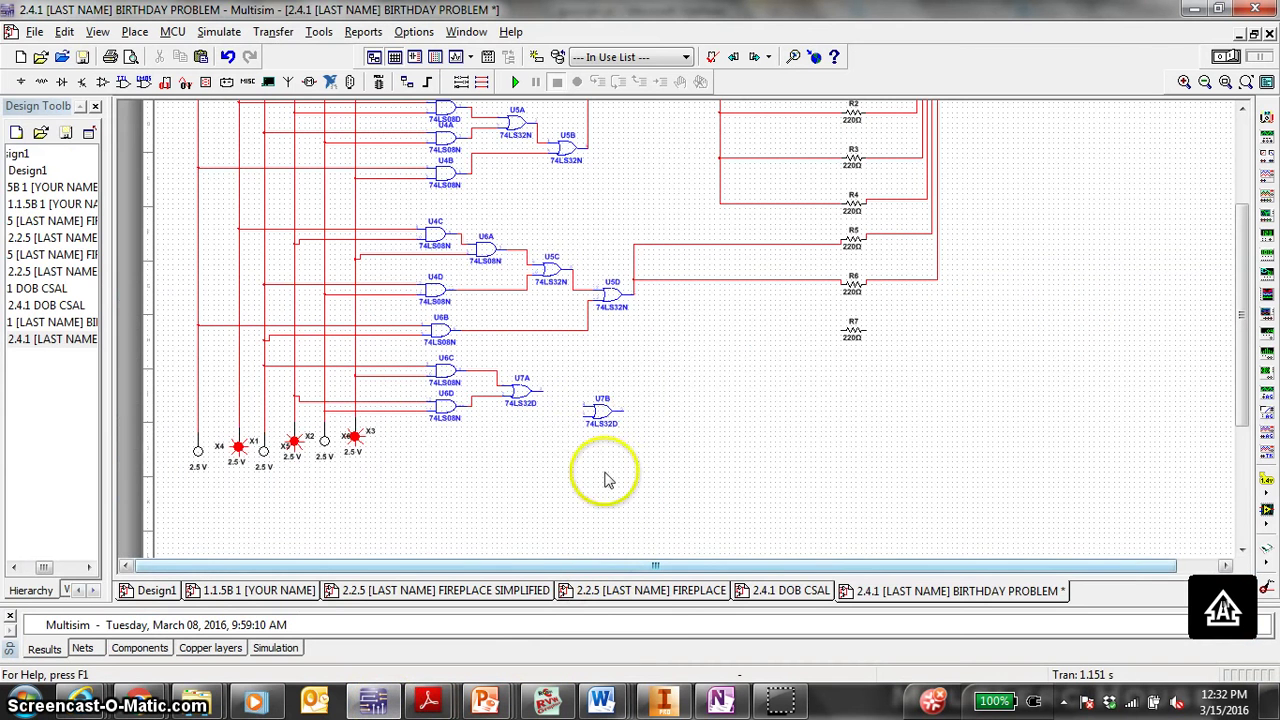
Move the X1–X4 probes further down the sheet
left_click(583, 417)
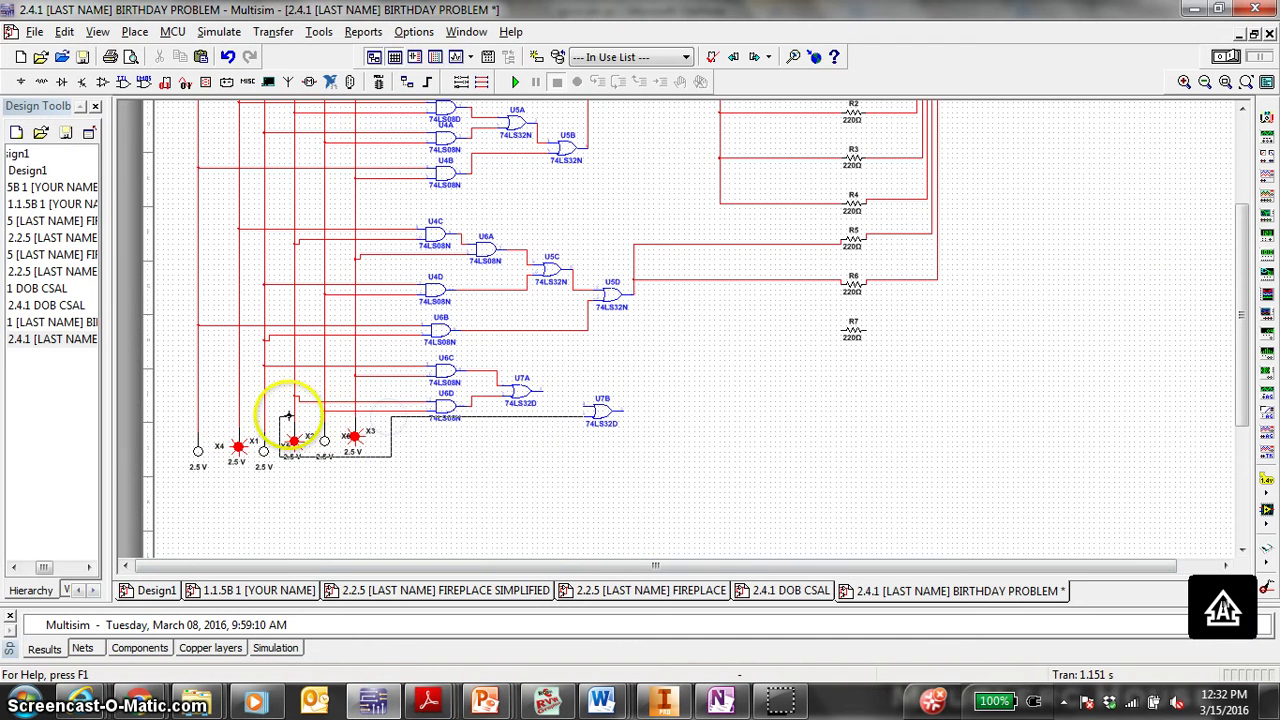
key("Escape")
right_click(222, 474)
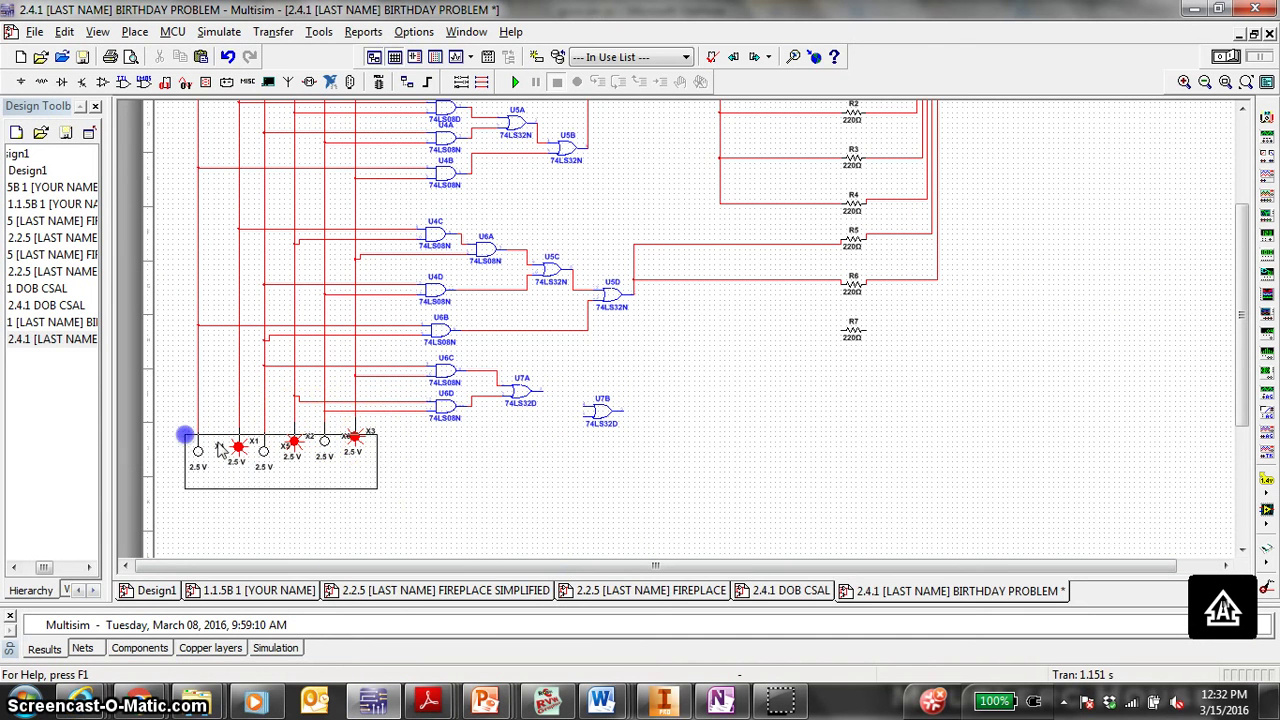
left_click_drag(185, 435, 377, 488)
left_click_drag(315, 458, 318, 516)
left_click(450, 485)
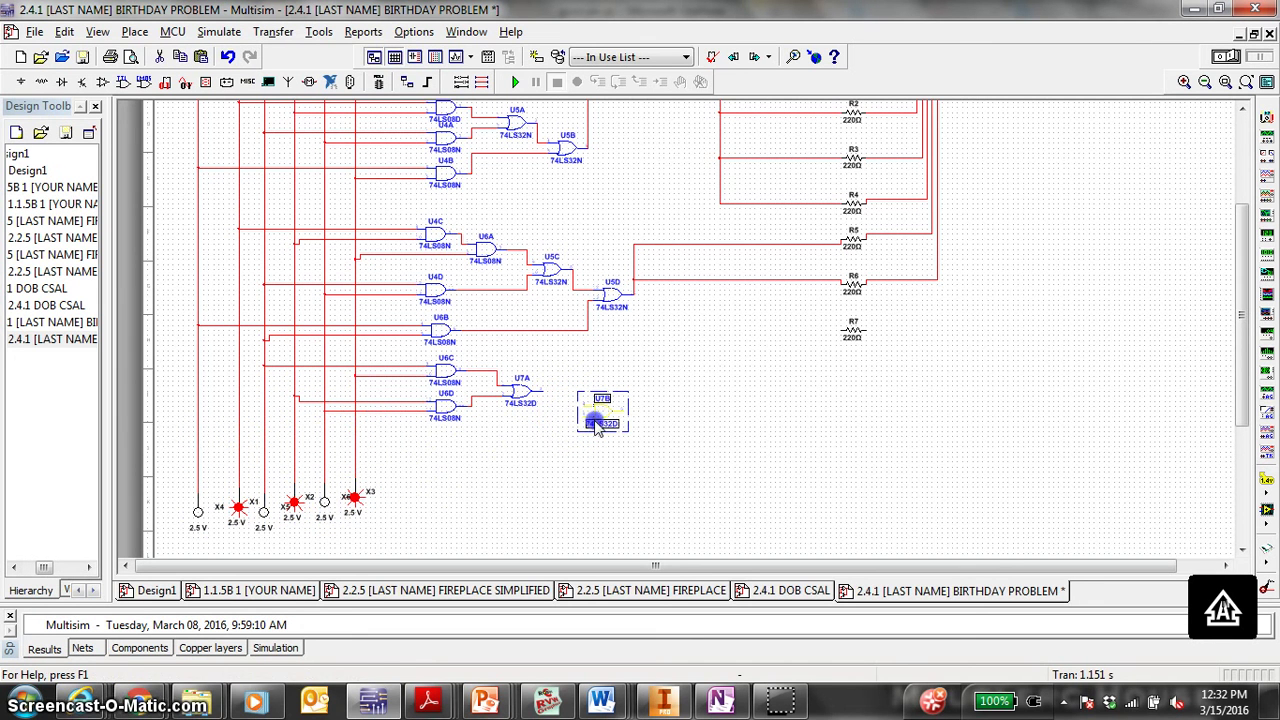
left_click(549, 477)
left_click(584, 421)
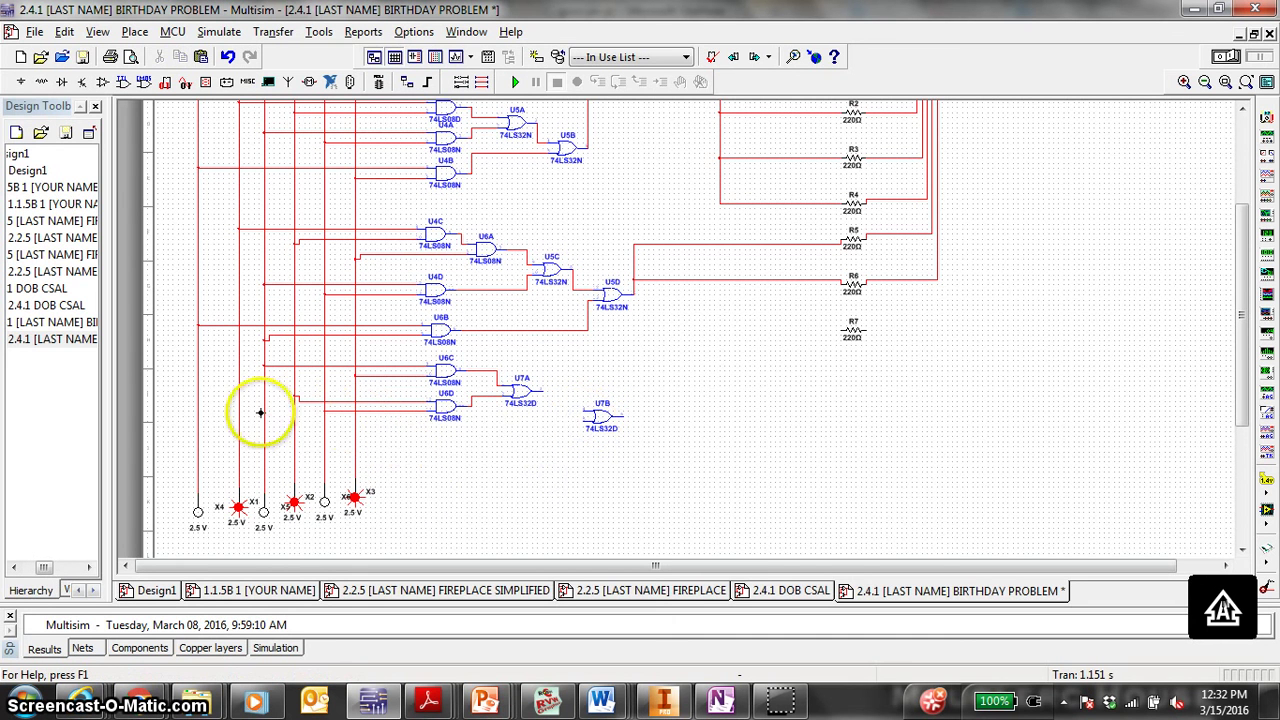
Wire the X4 input line into U7B's lower input and U7B's output to resistor R7
left_click(198, 420)
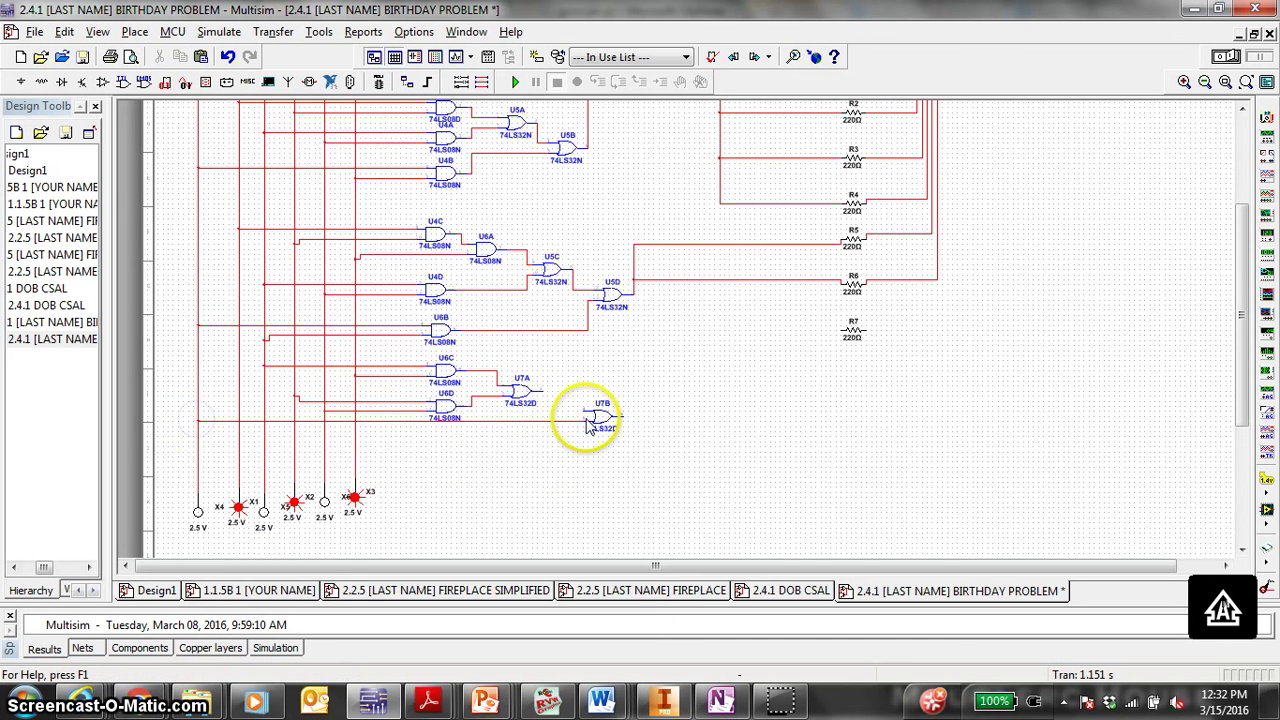
left_click(586, 420)
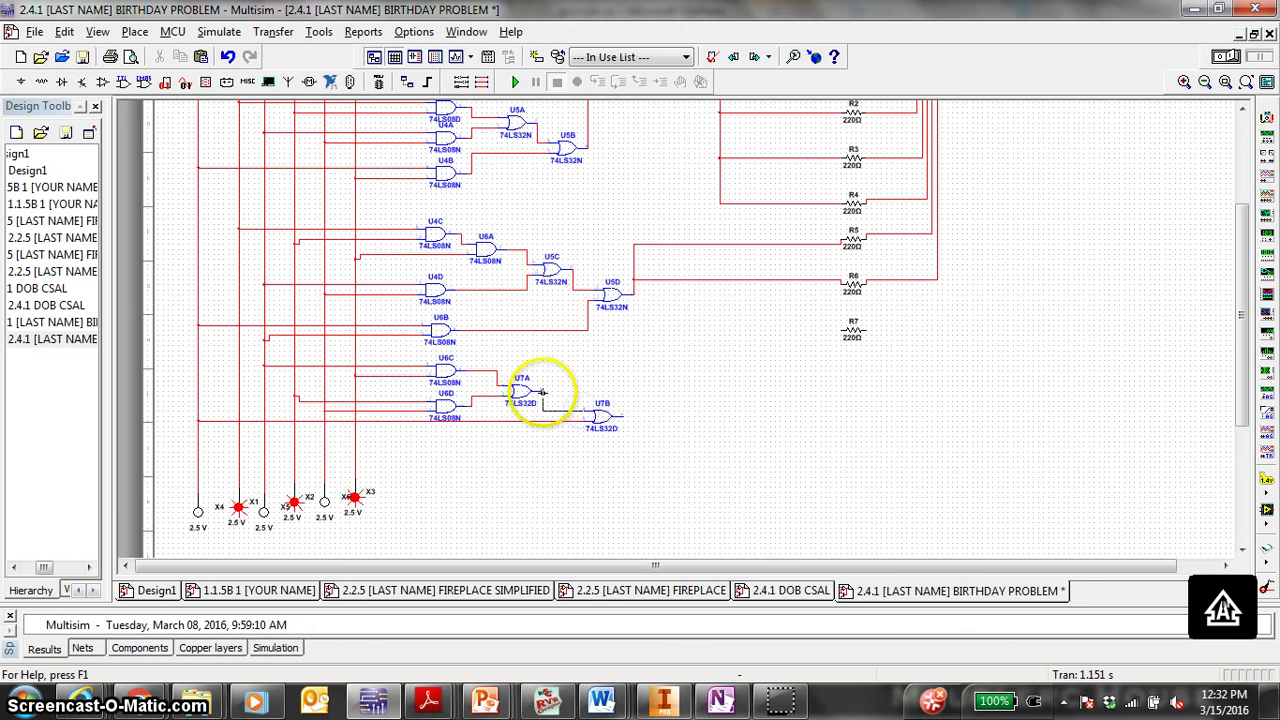
left_click(622, 415)
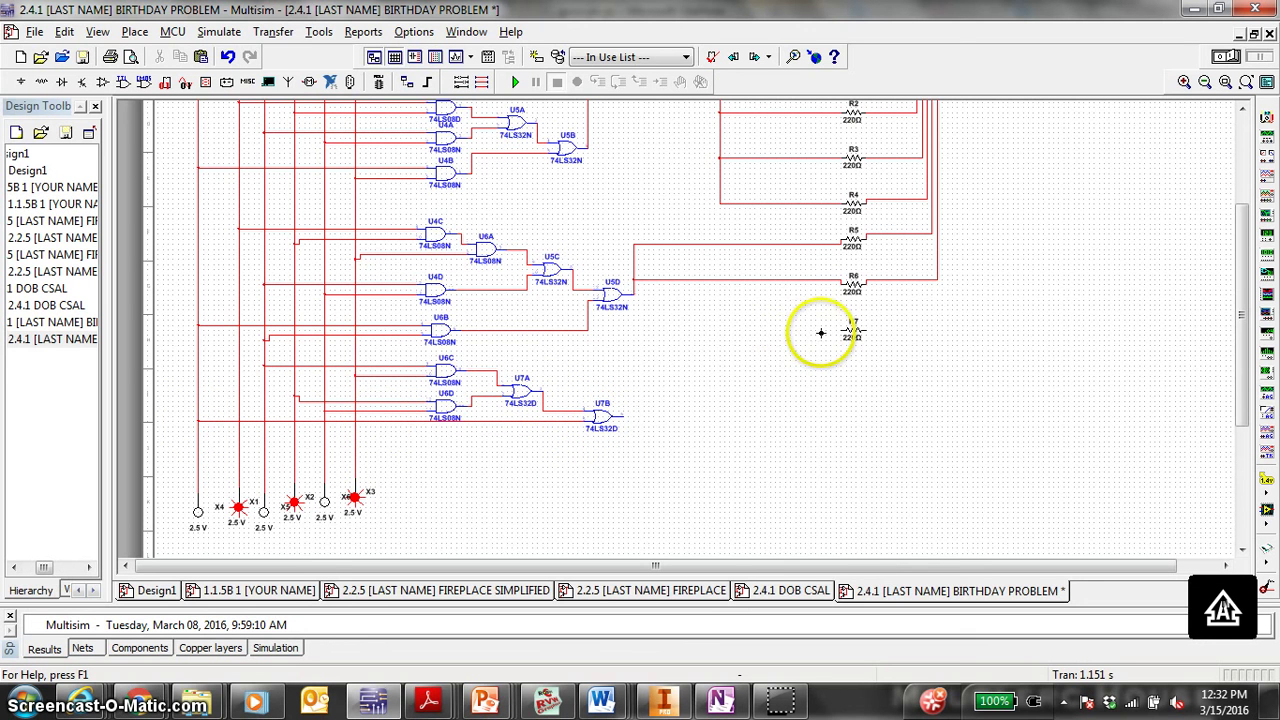
left_click(836, 330)
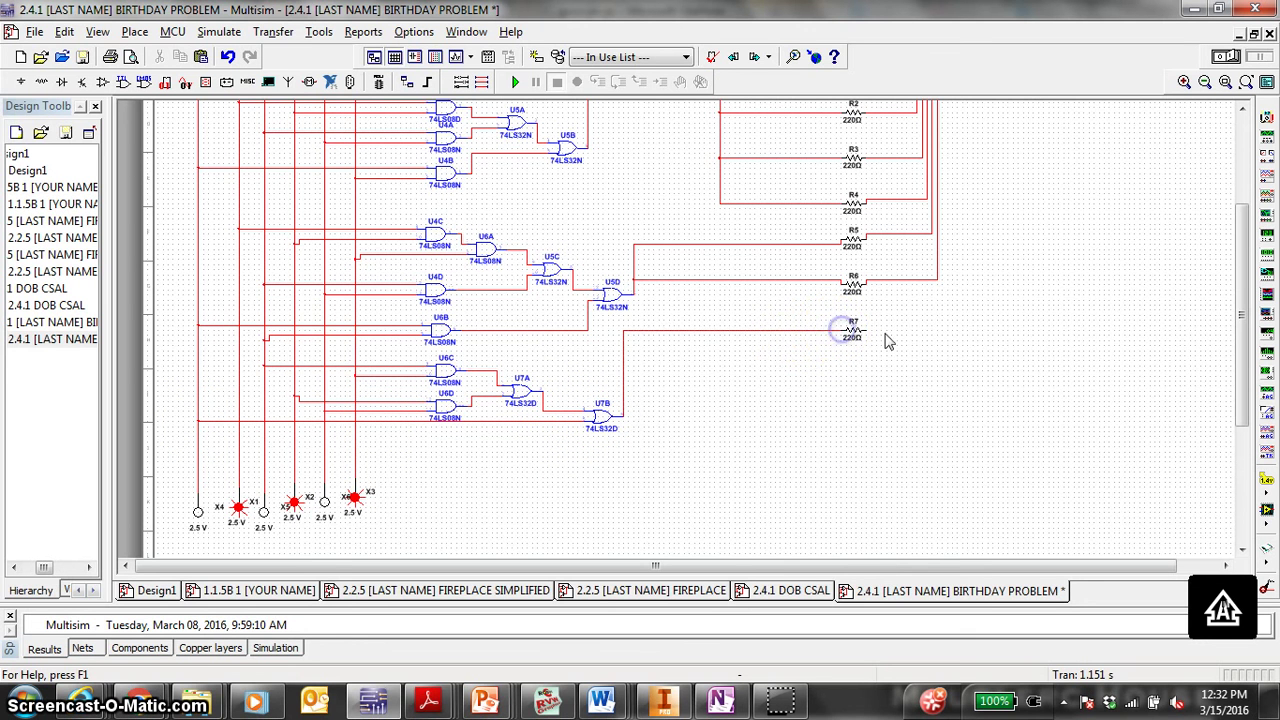
left_click(910, 327)
left_click(880, 371)
scroll(882, 376, "down", 2)
Wire display U2's last pin to resistor R7, then recentre the view on the whole circuit
left_click(886, 367)
scroll(891, 303, "up", 1)
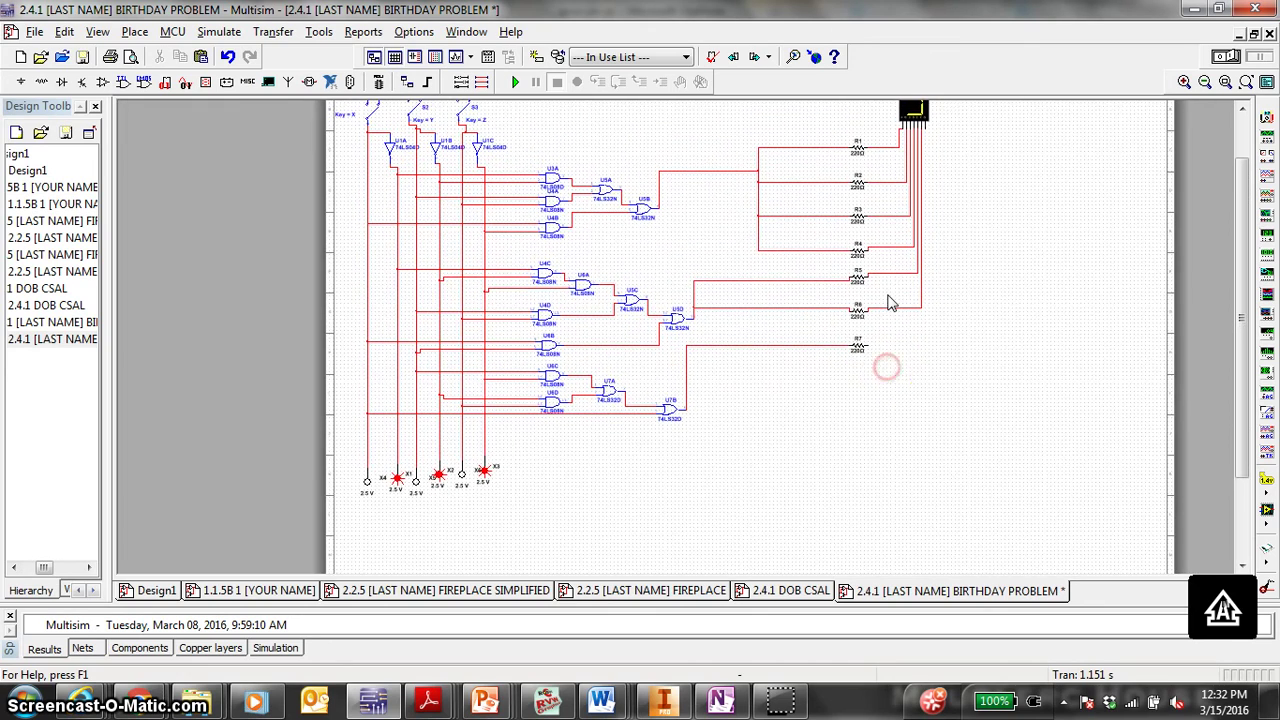
left_click(948, 370)
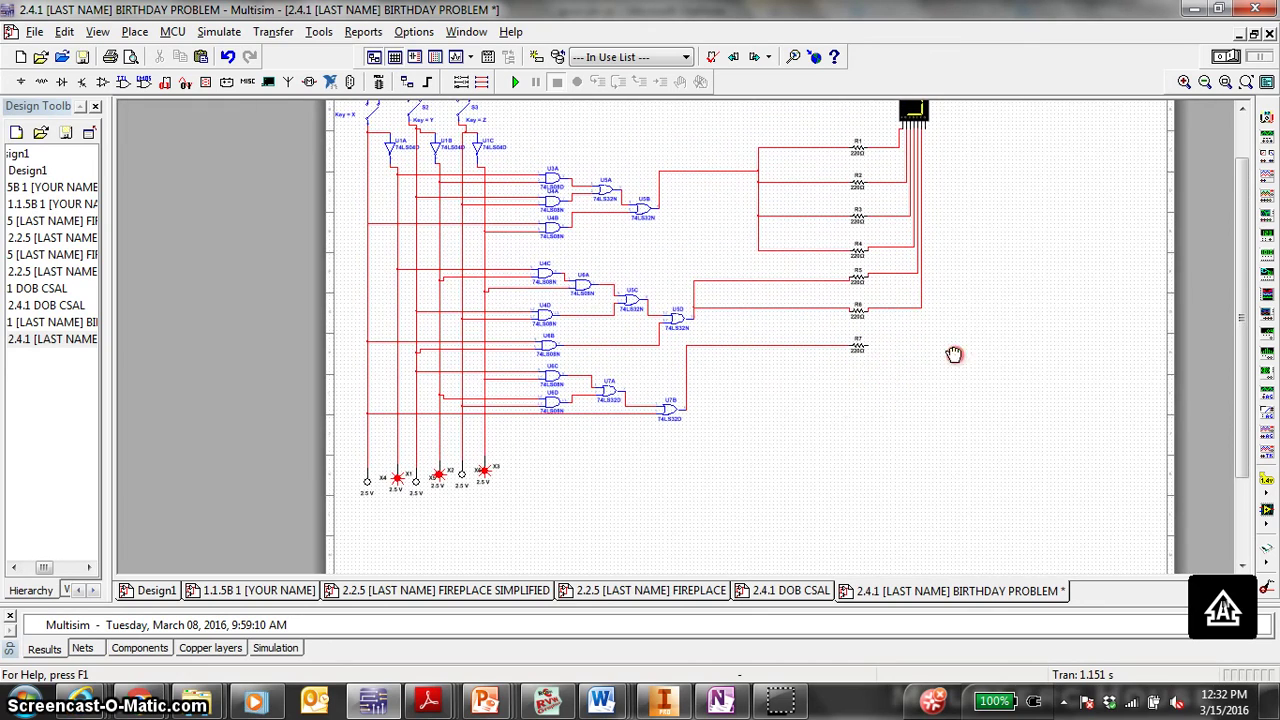
left_click(822, 482)
scroll(822, 482, "up", 2)
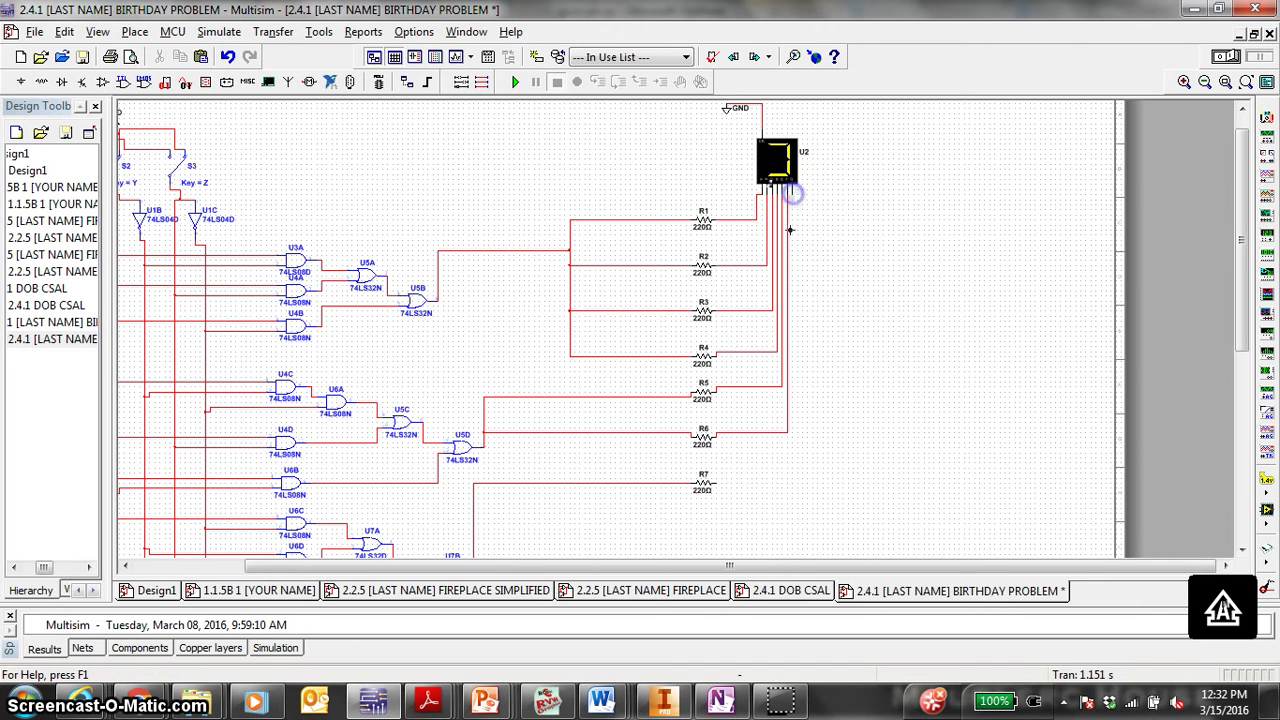
mouse_move(790, 230)
left_mouse_down()
mouse_move(794, 449)
mouse_move(720, 483)
left_mouse_up()
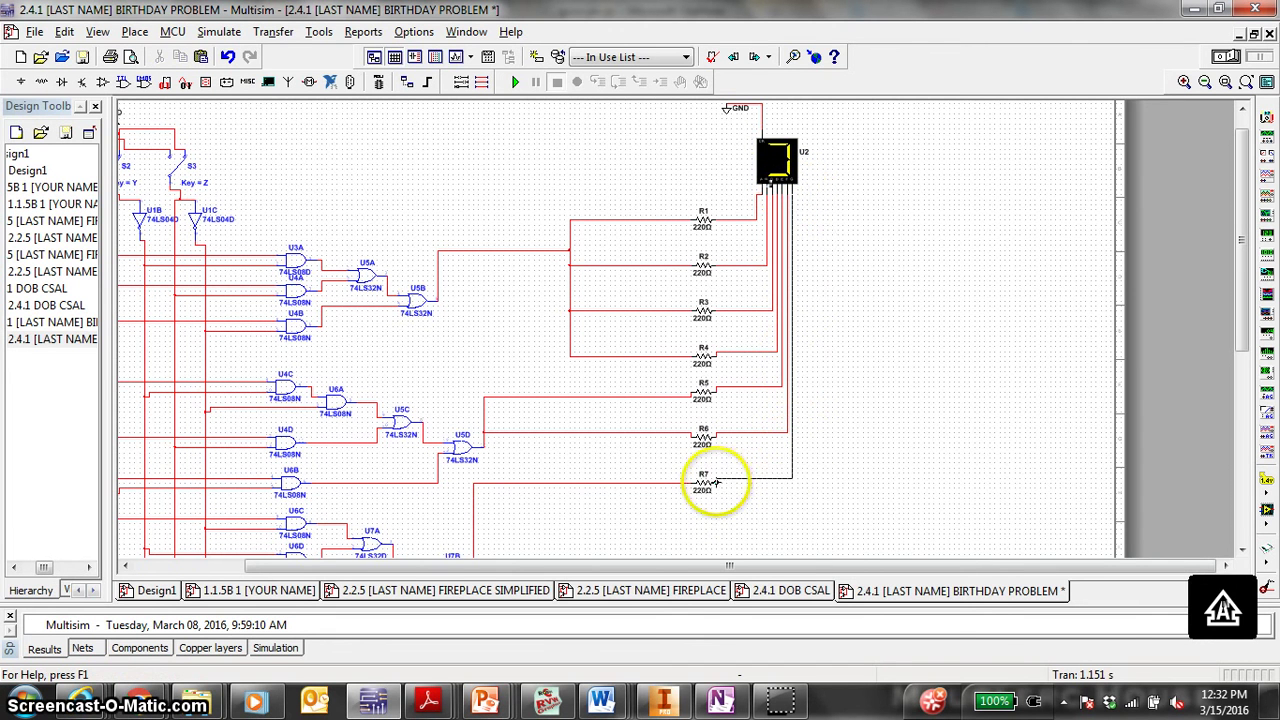
scroll(909, 309, "down", 2)
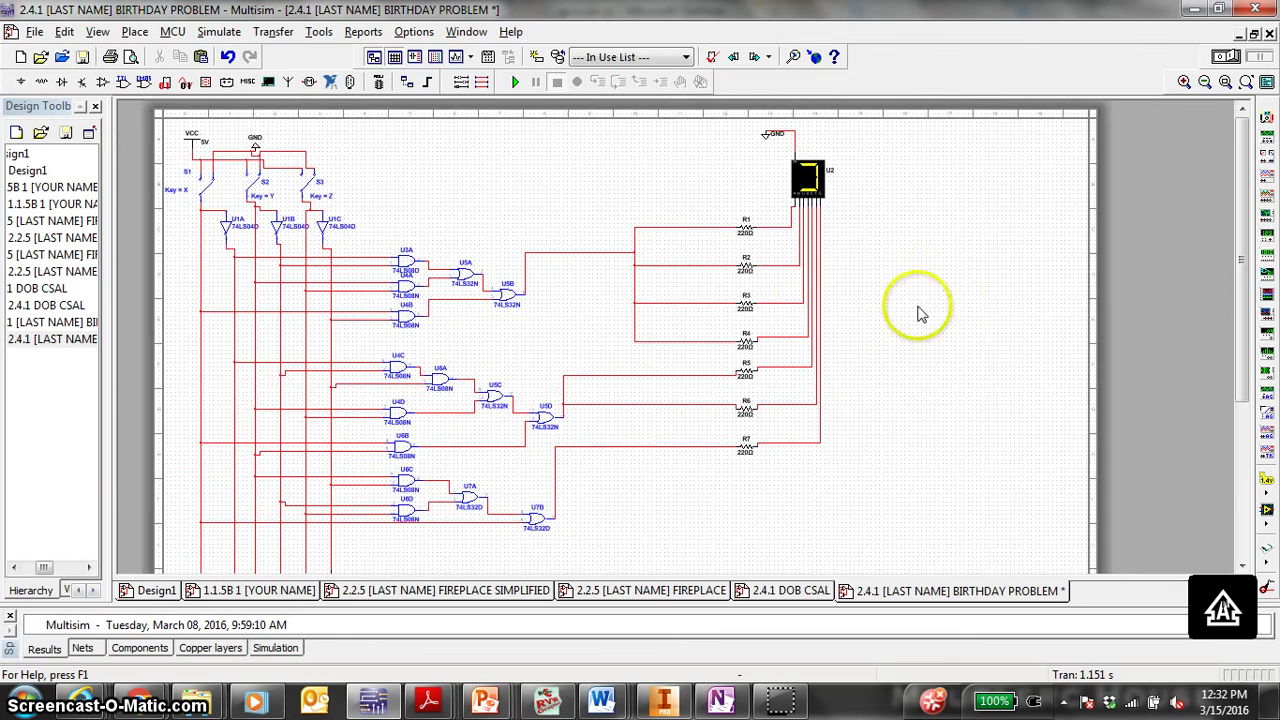
left_click_drag(974, 345, 1028, 337)
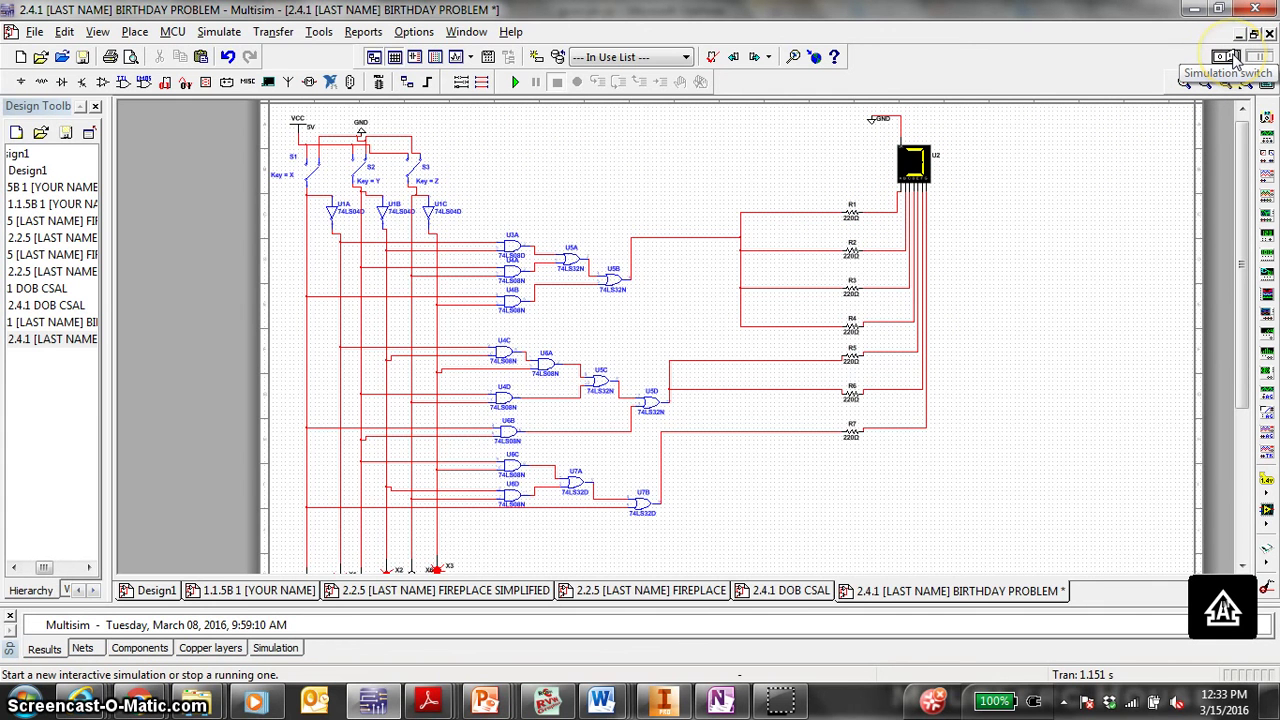
Run the simulation and toggle switch S3 and another switch so display U2 shows digits like 3 and 8
left_click(1232, 57)
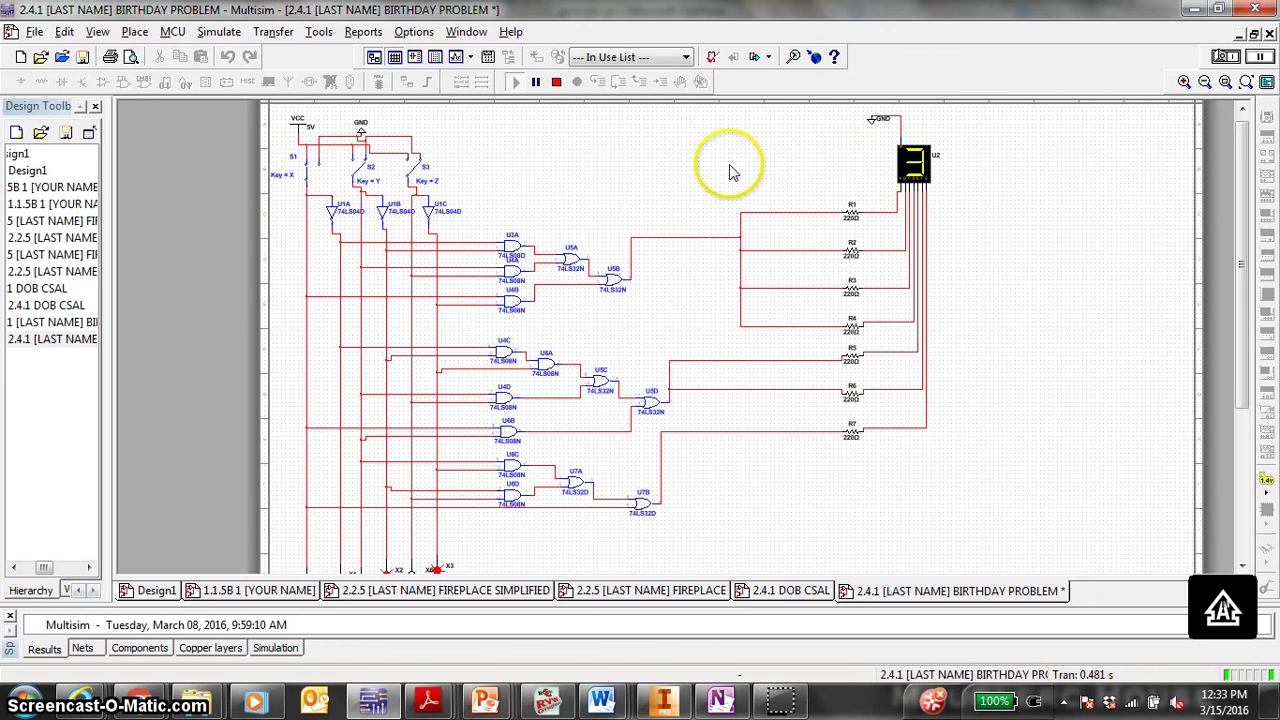
left_click(415, 195)
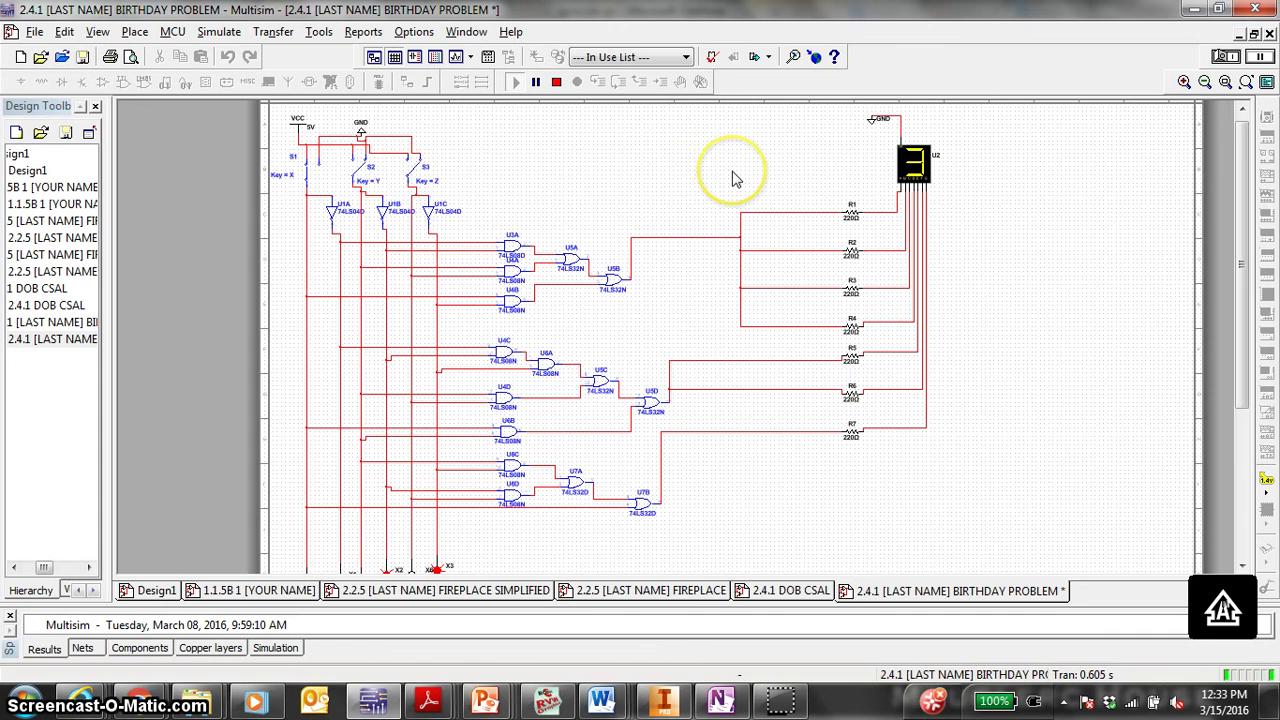
key("z")
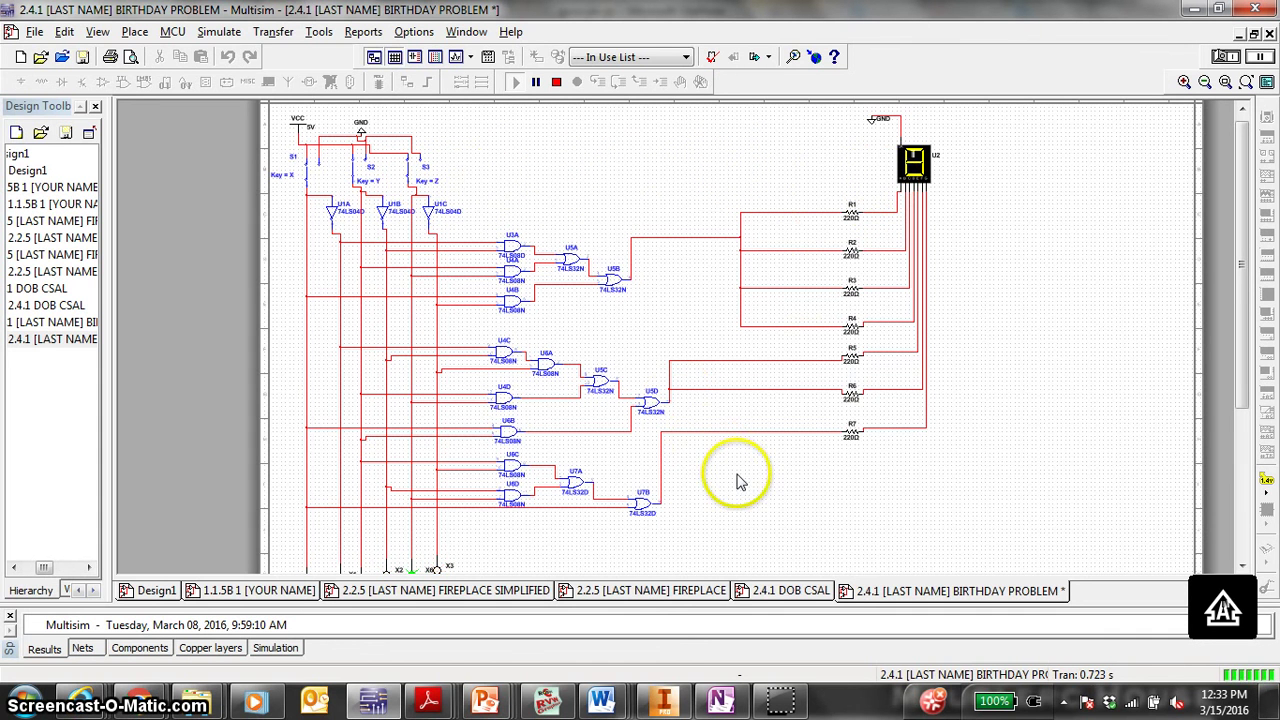
left_click_drag(737, 482, 767, 469)
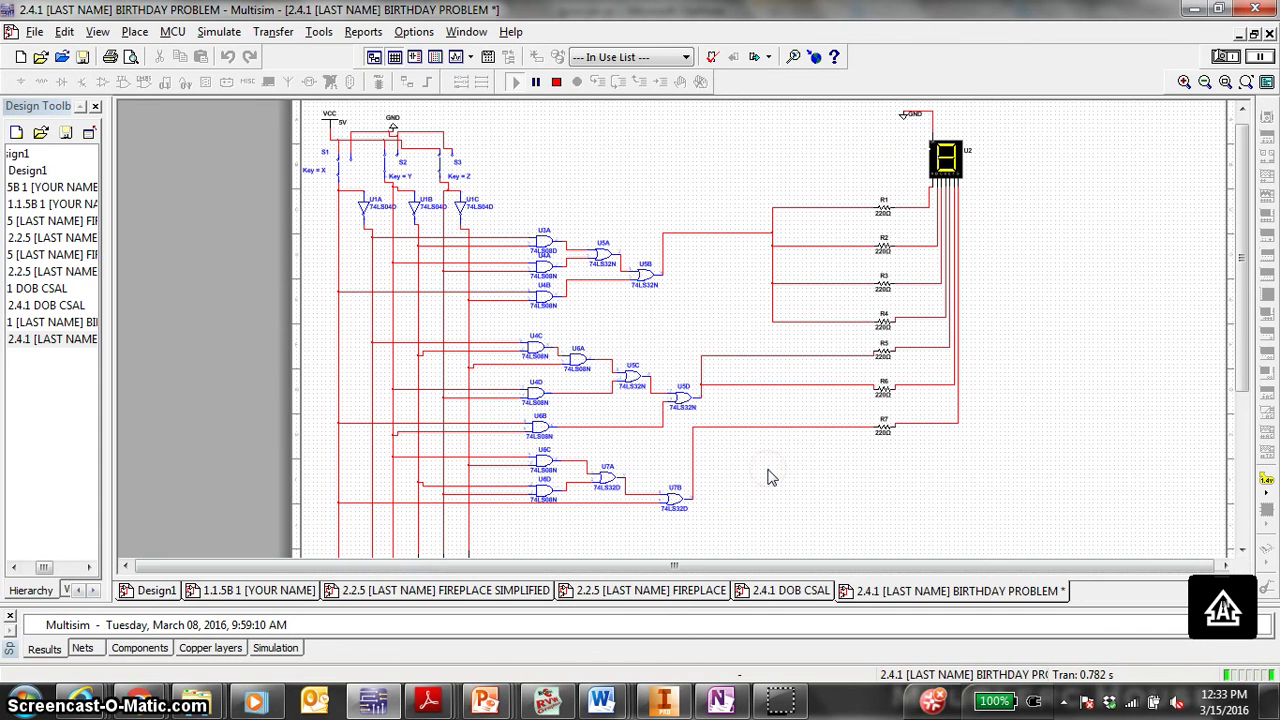